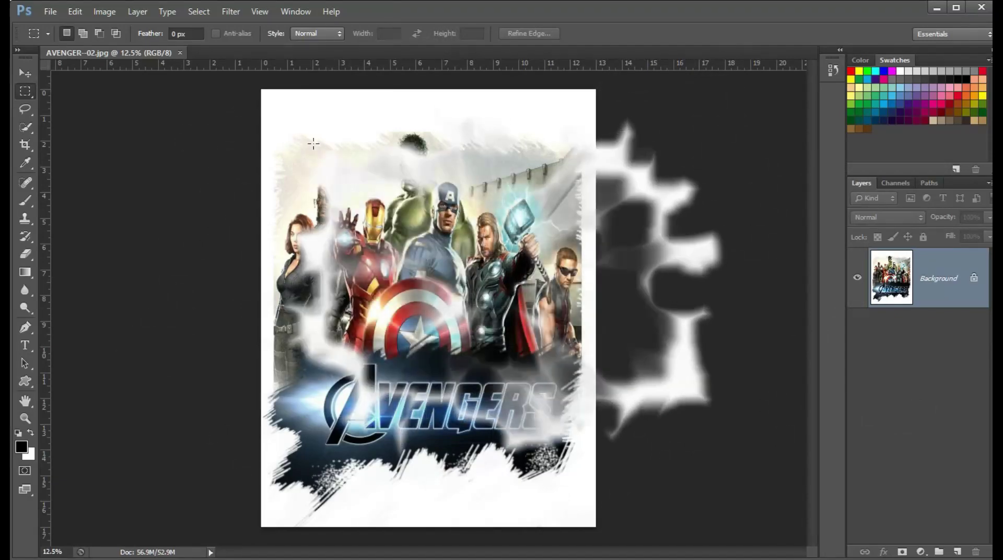
Convert the poster to CMYK Color and swap the foreground and background colours
click(106, 11)
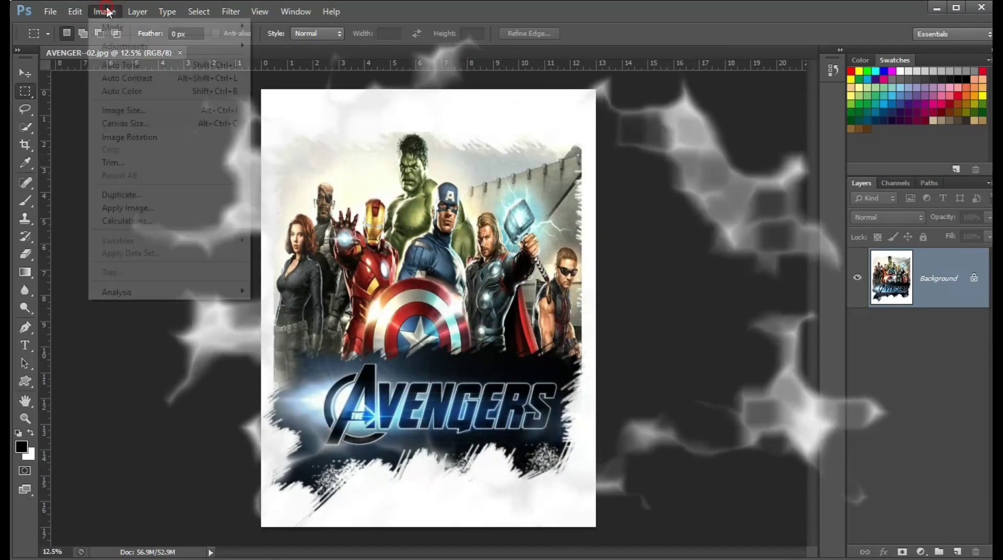
mouse_move(169, 26)
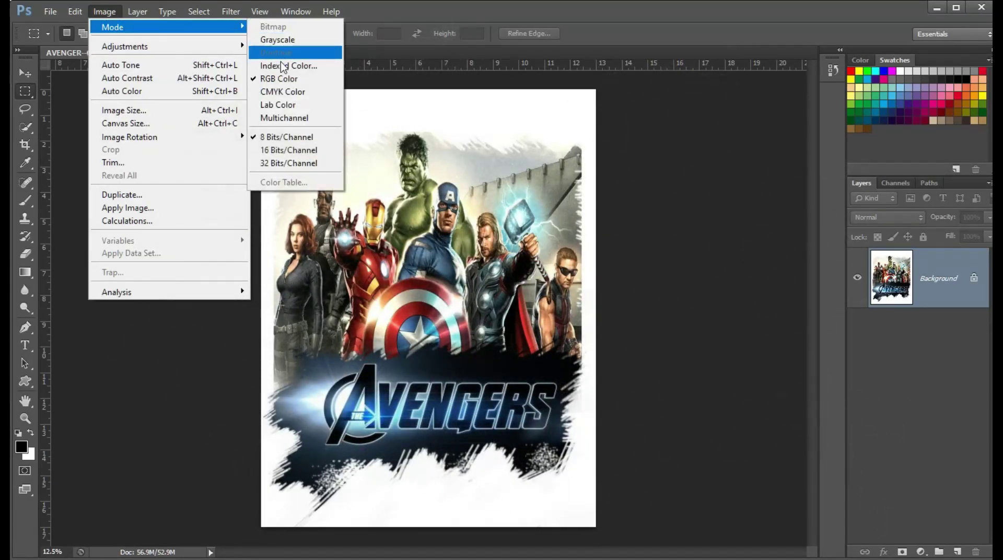
click(283, 91)
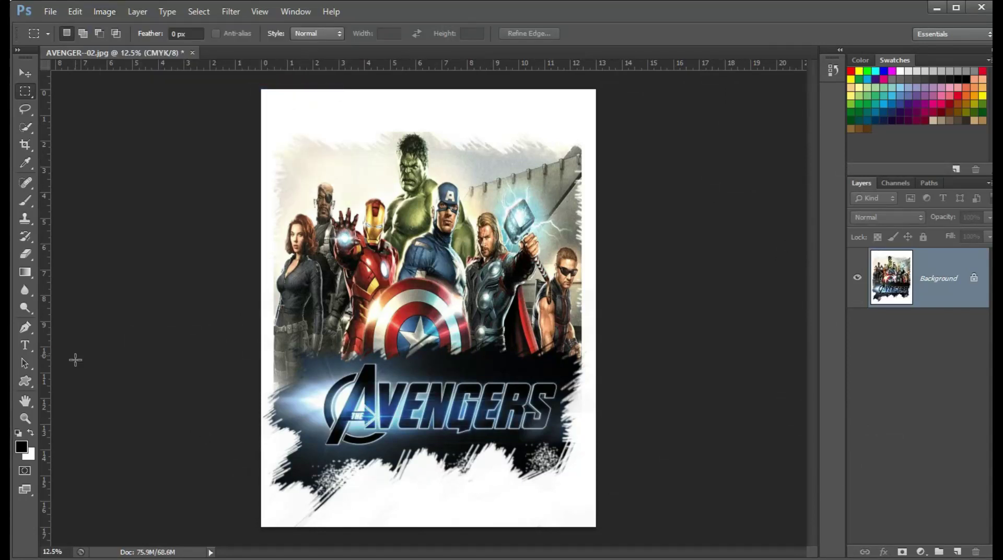
click(31, 432)
Inspect the Black, Yellow, Magenta and Cyan channels individually and bring up the Channels panel menu
click(896, 183)
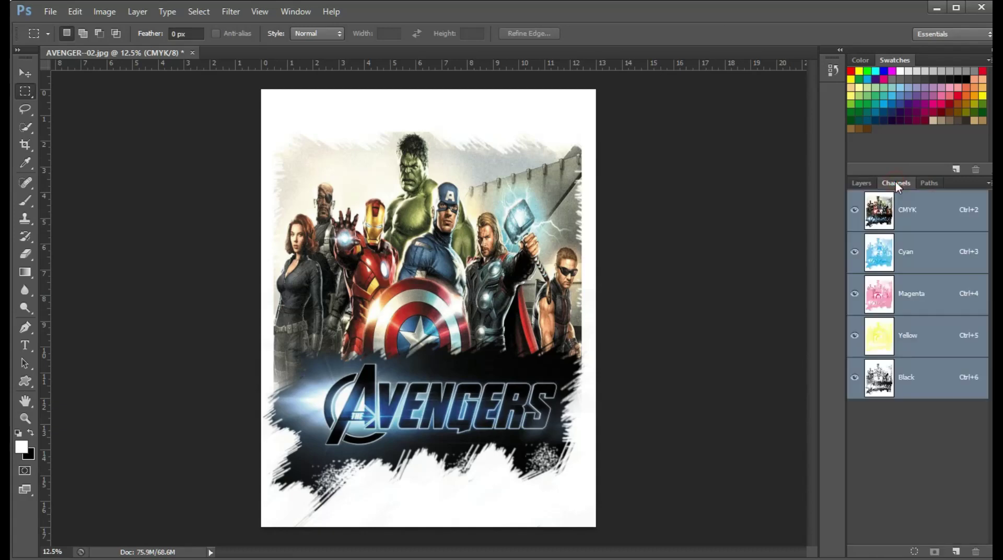
click(928, 383)
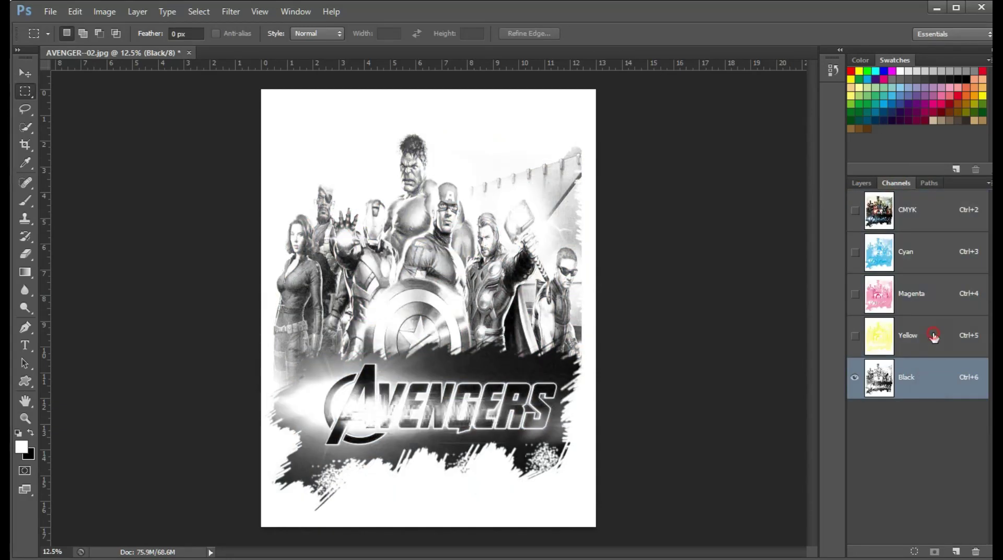
click(934, 336)
click(932, 286)
click(934, 256)
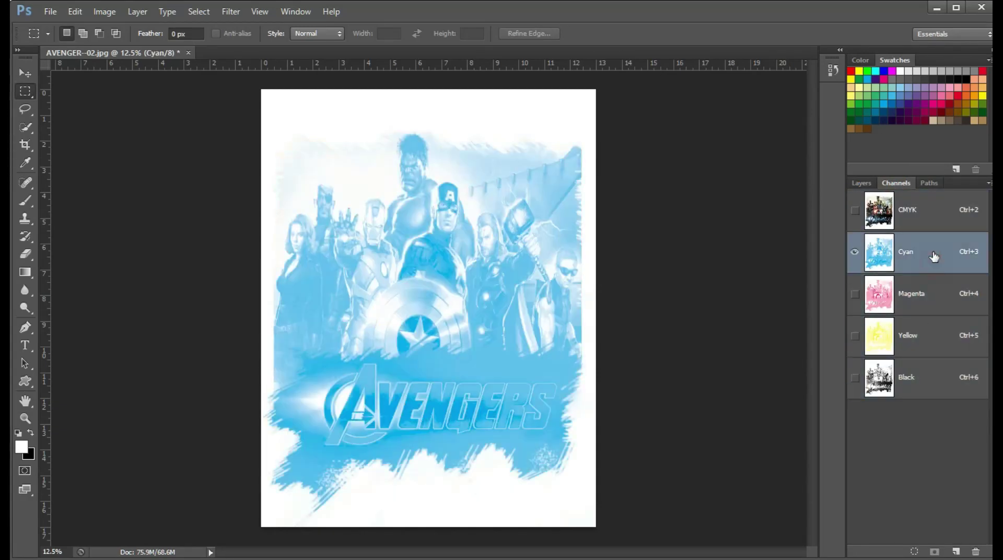
click(939, 215)
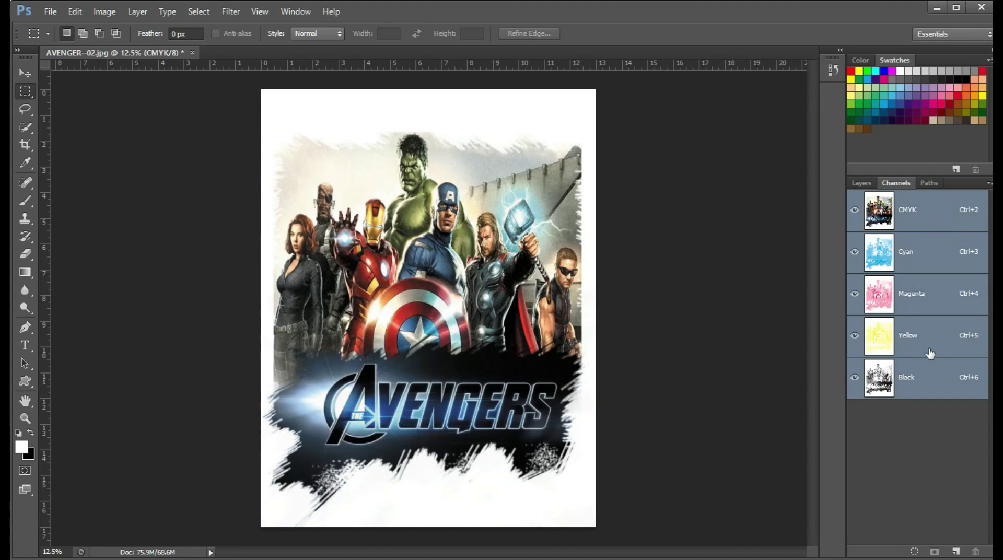
click(930, 370)
click(989, 184)
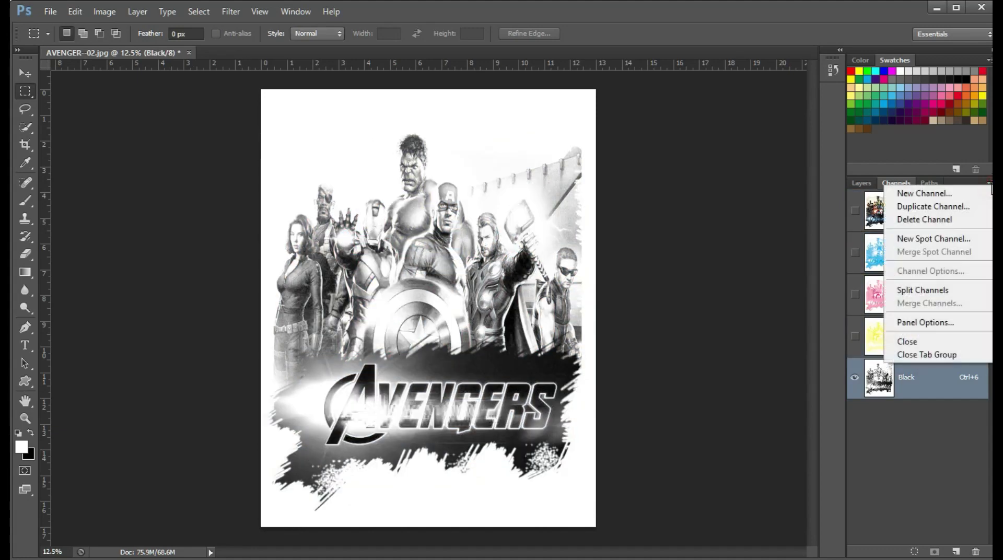
Split the channels into four documents and fit the Black and Yellow documents on screen
click(948, 290)
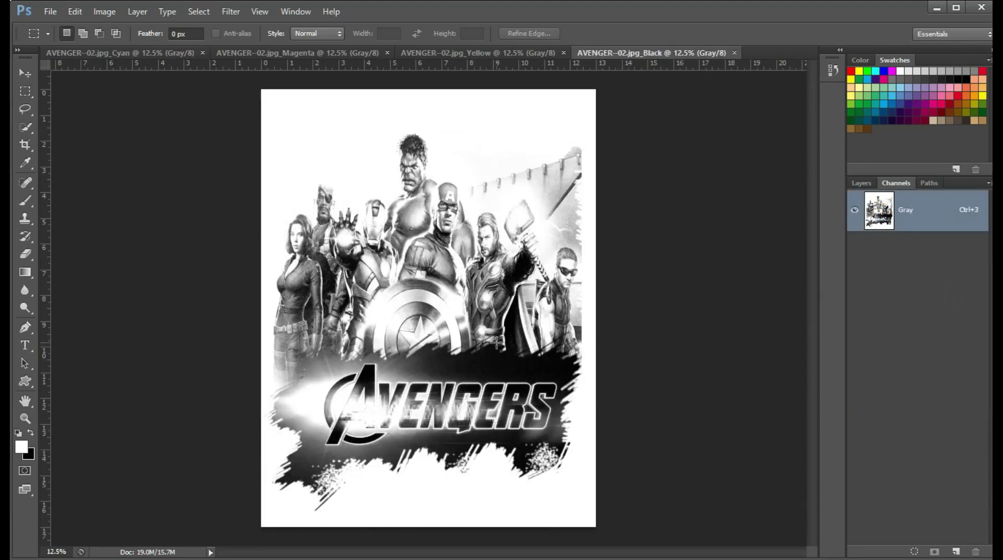
key(z)
right_click(442, 307)
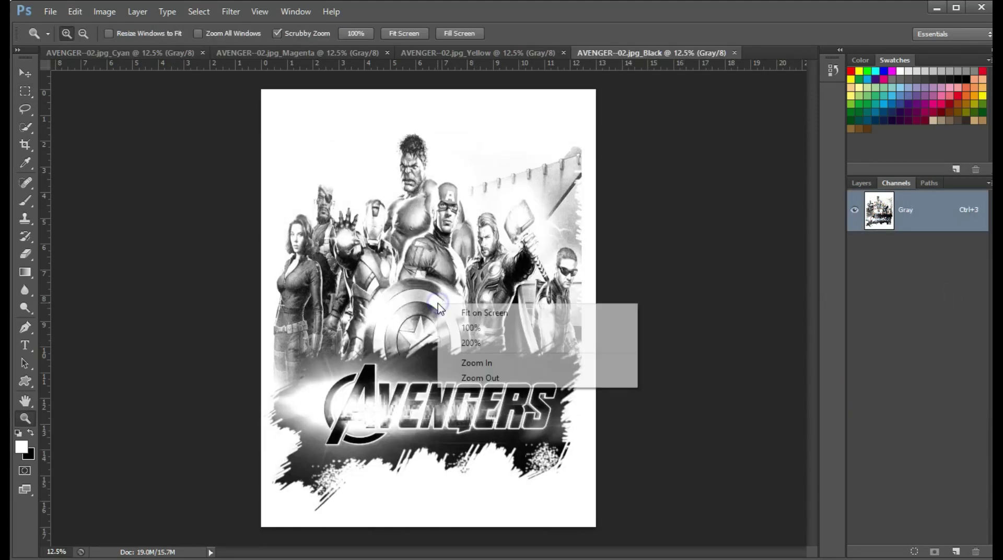
click(454, 315)
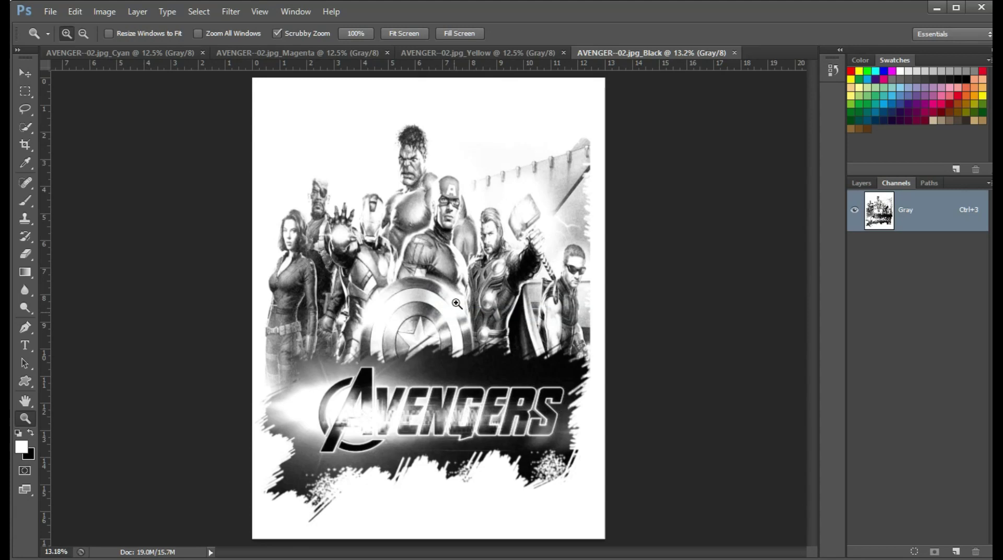
click(504, 53)
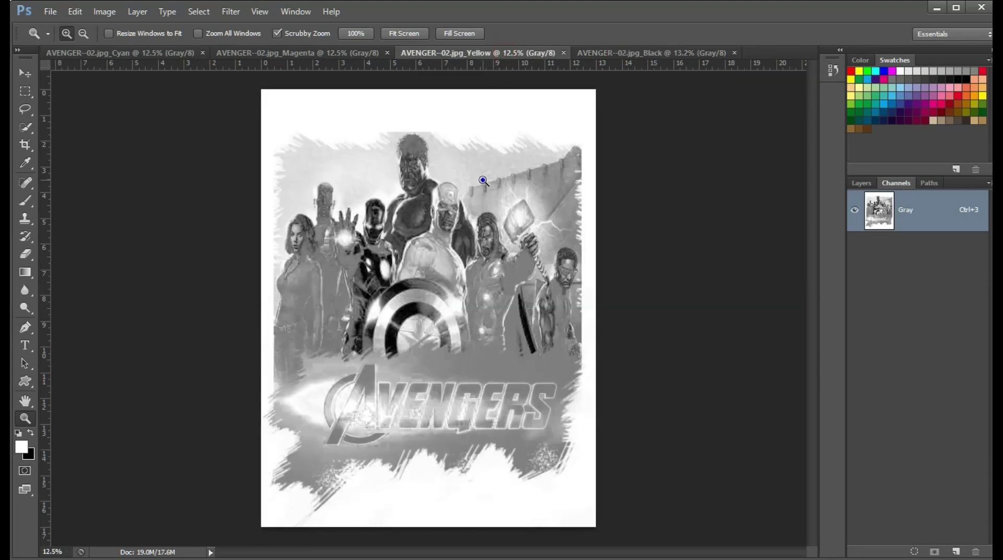
right_click(483, 180)
click(507, 191)
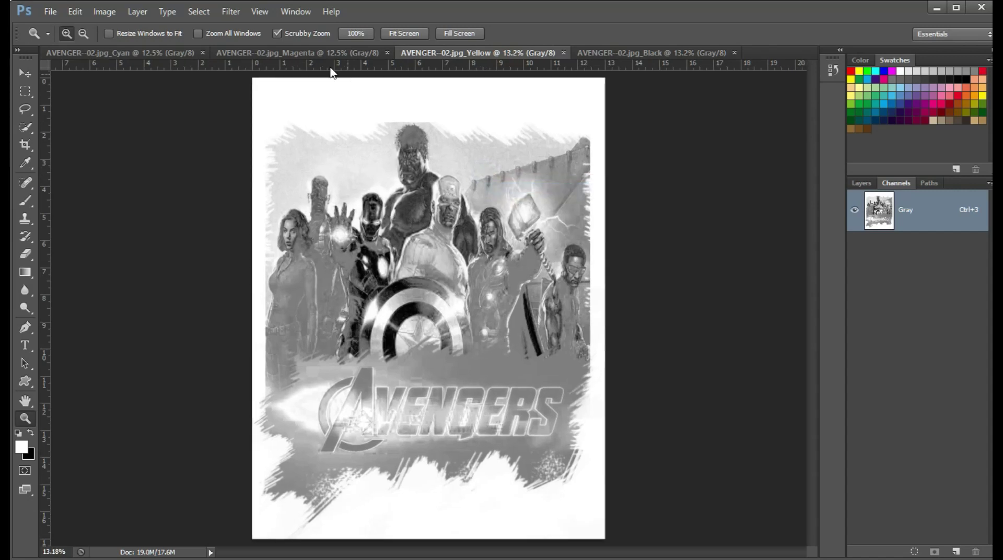
Fit the Magenta and Cyan documents on screen, then return to Black's Layers panel
click(331, 52)
right_click(359, 154)
click(381, 160)
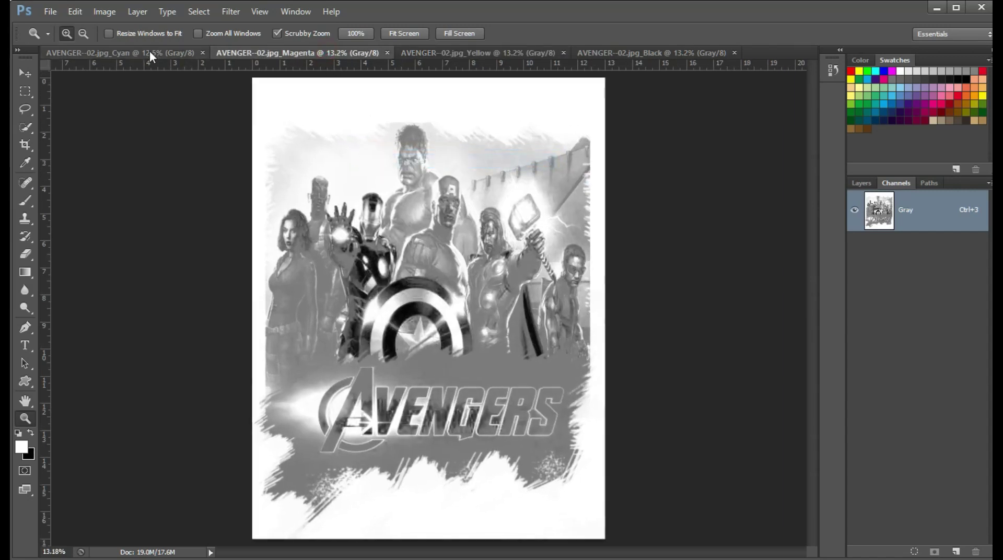
click(162, 53)
right_click(335, 159)
click(356, 169)
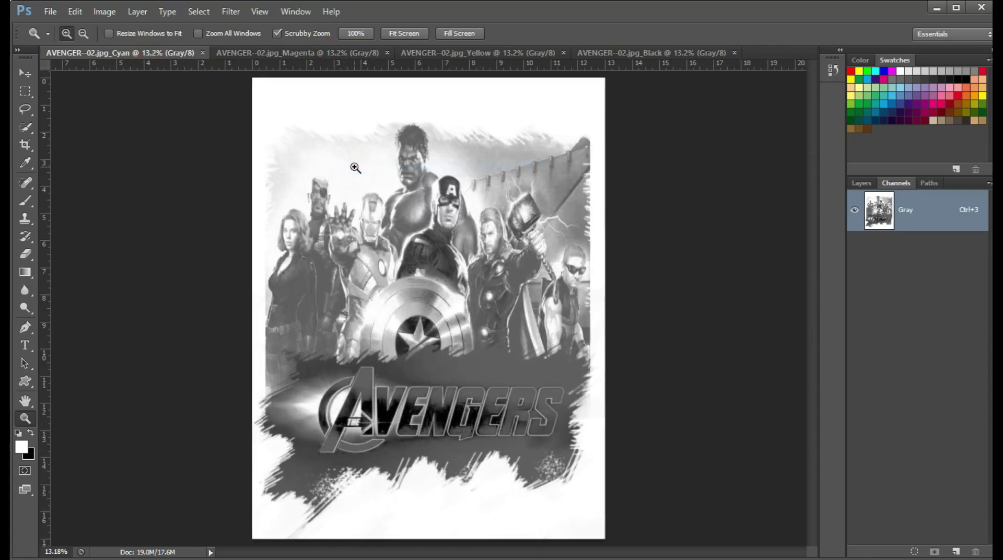
click(651, 52)
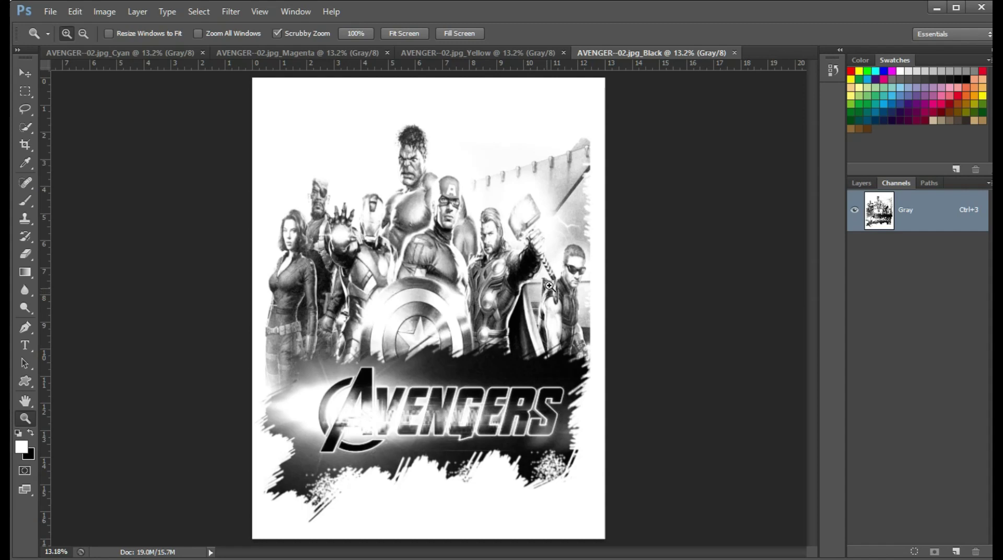
click(858, 183)
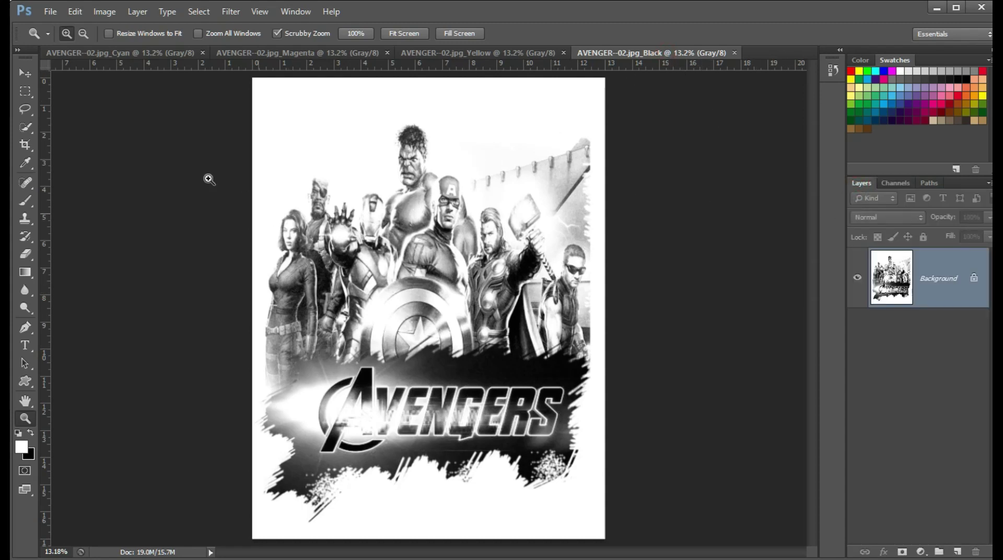
click(106, 11)
mouse_move(114, 27)
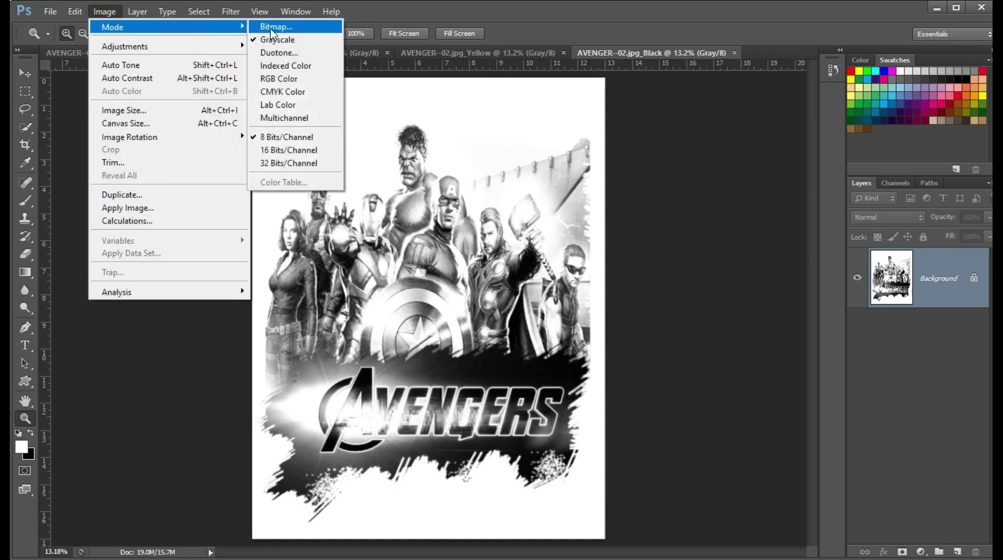
Convert the Black document to Bitmap at 300 Pixels/Inch using the Halftone Screen method
click(271, 27)
click(569, 269)
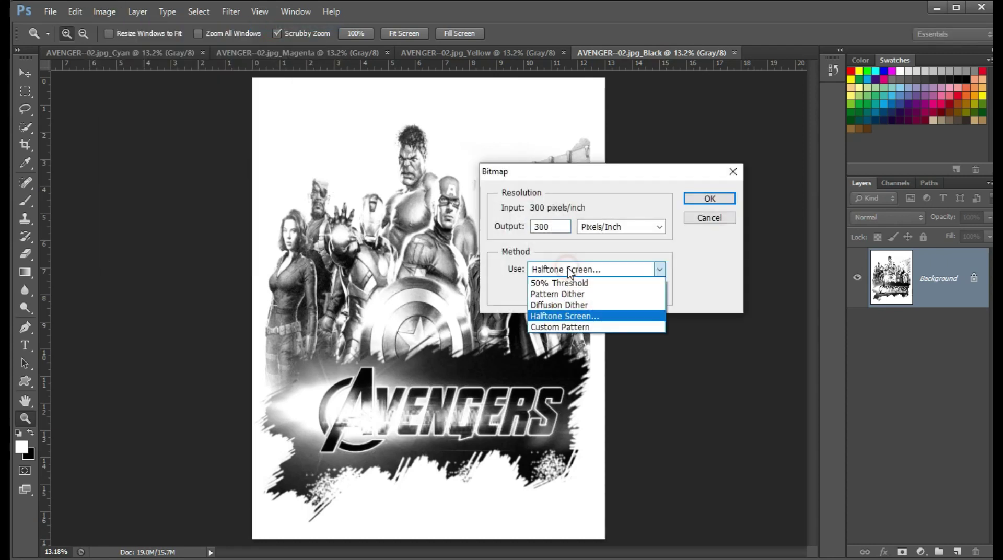
click(567, 316)
click(558, 226)
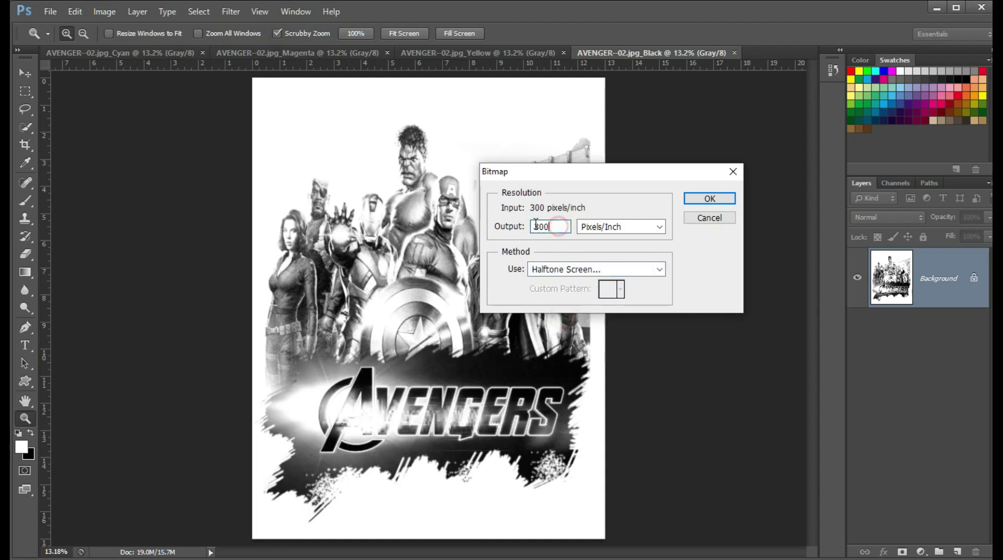
click(626, 228)
click(624, 239)
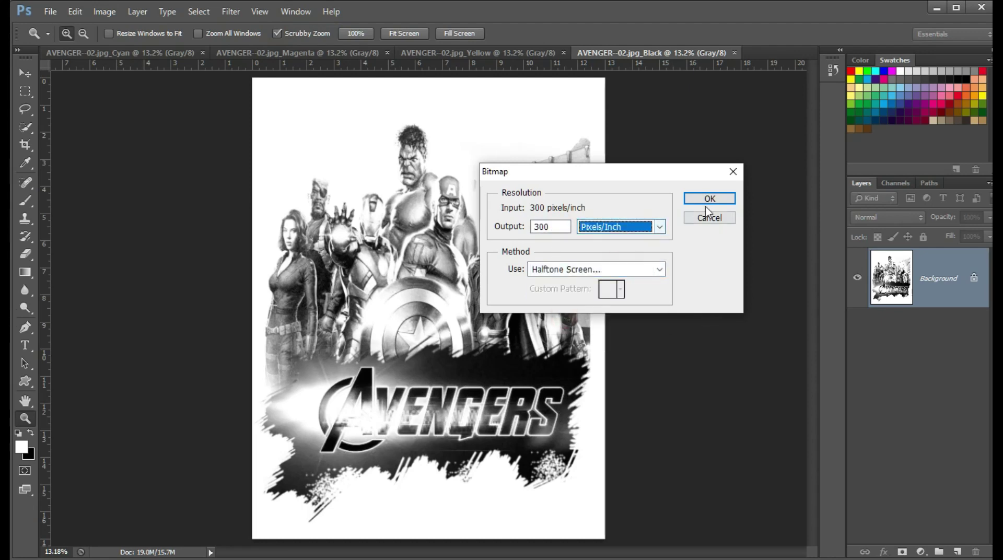
click(708, 199)
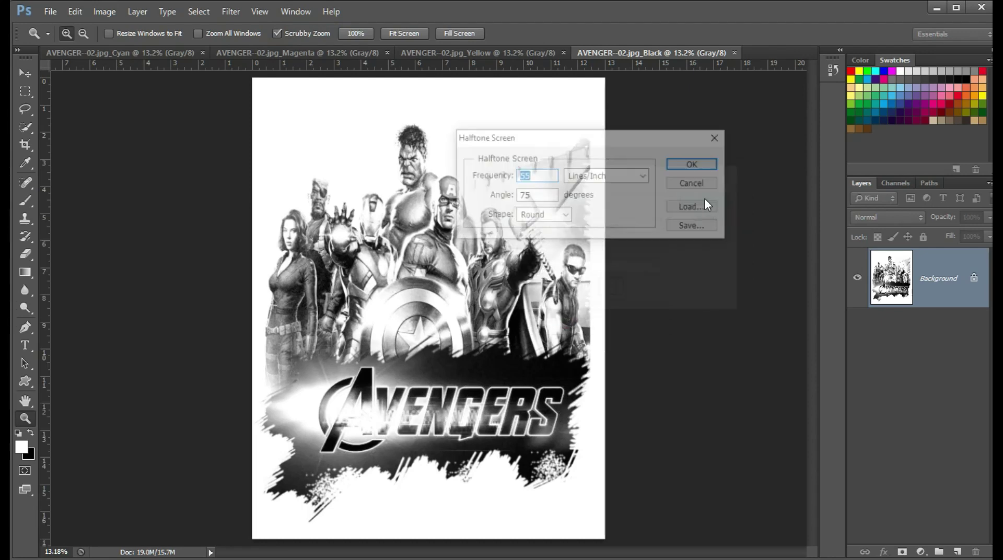
Apply a halftone screen of 55 Lines/Inch, 45° angle and Diamond shape
click(544, 193)
key(BackSpace)
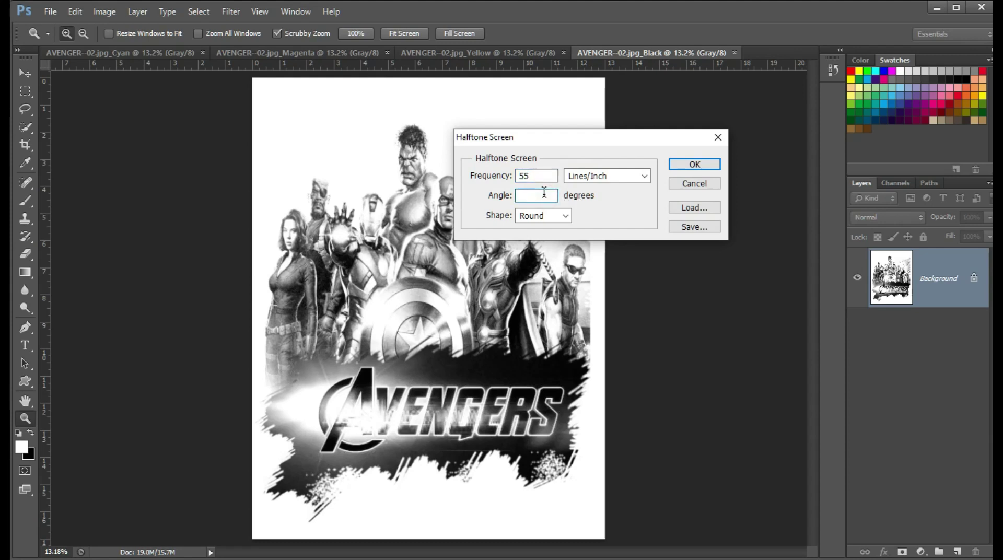
text(4)
click(540, 216)
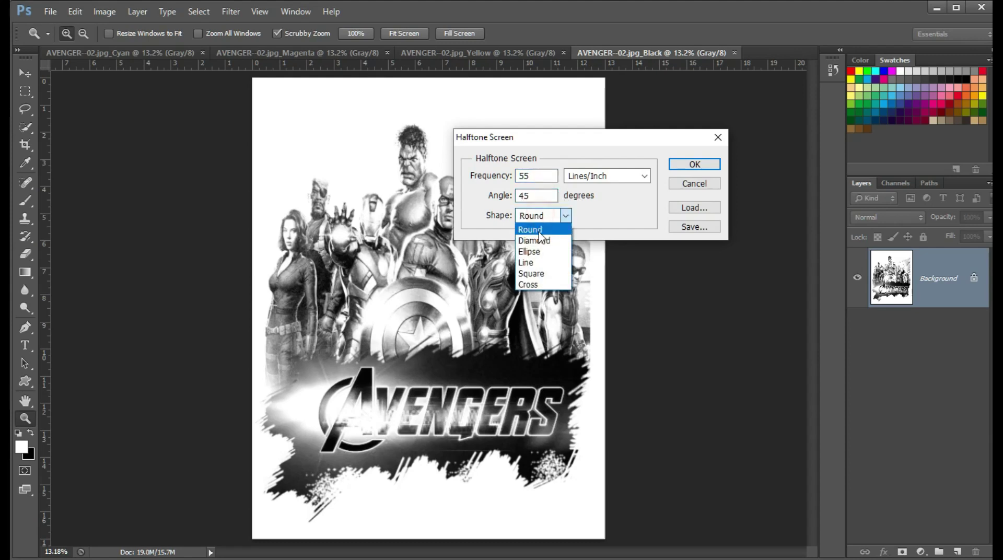
click(544, 241)
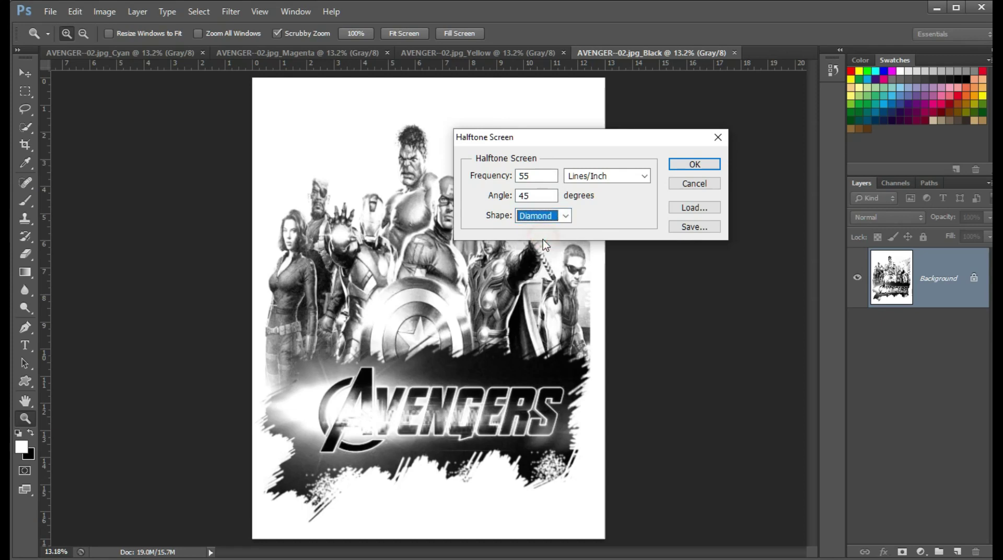
double_click(546, 176)
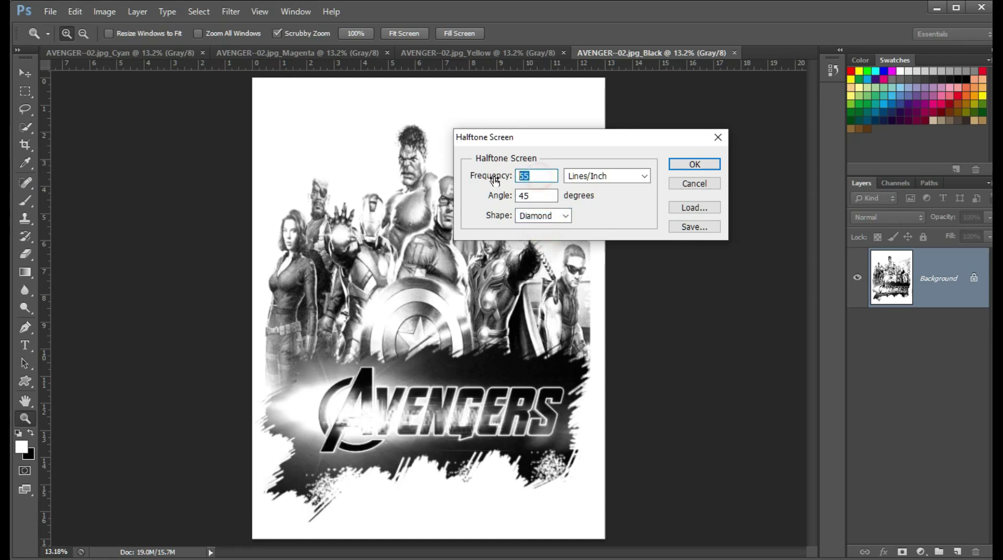
click(601, 176)
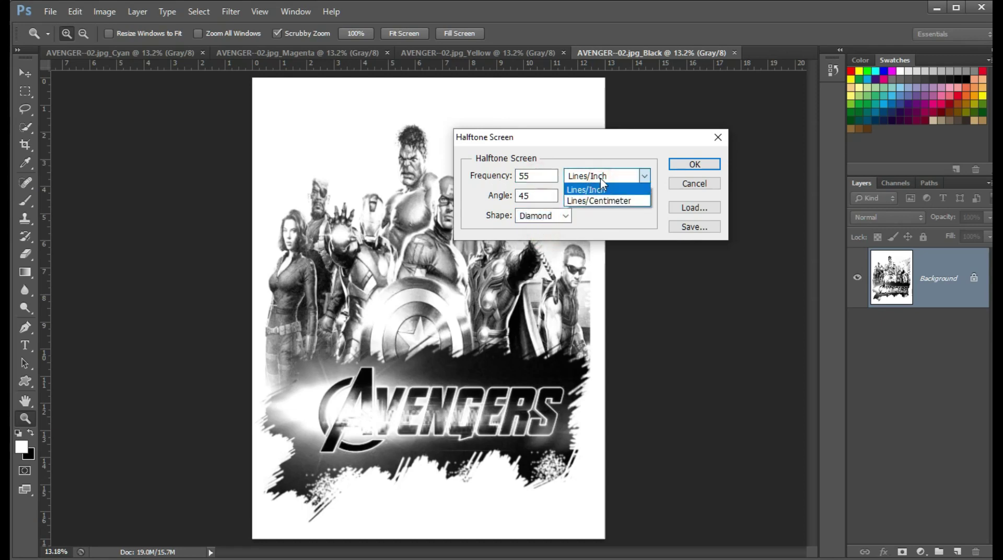
click(695, 165)
click(695, 165)
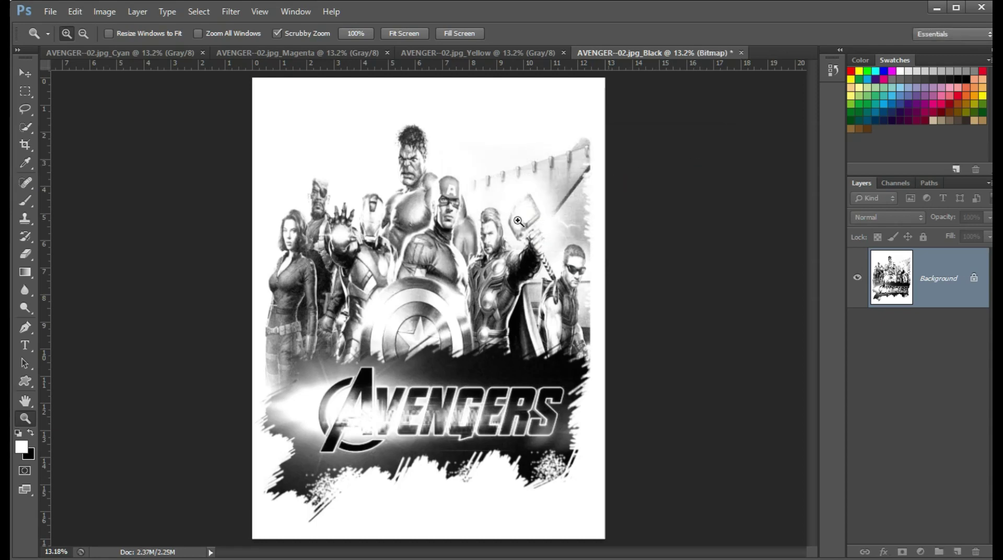
click(104, 12)
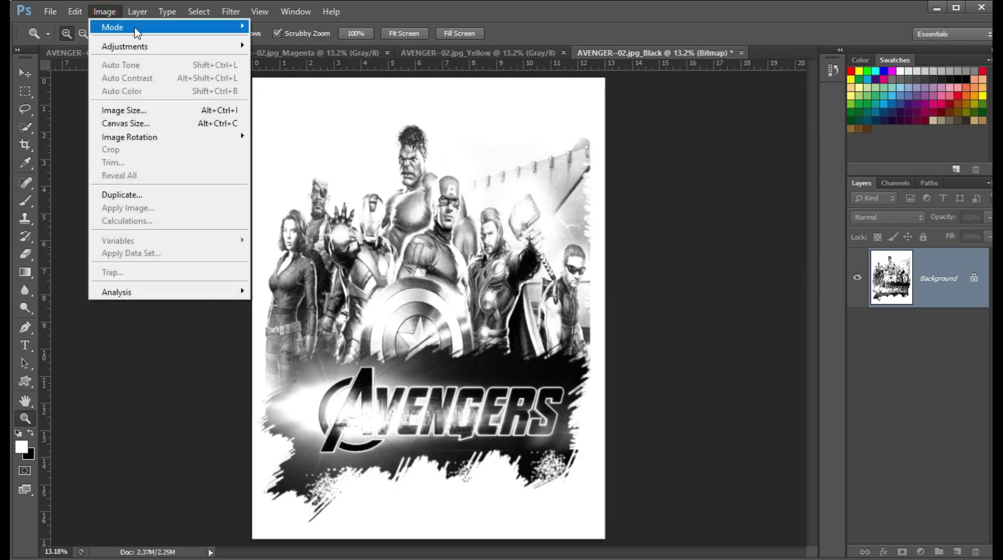
Return the Black bitmap to Grayscale at size ratio 1 and unlock the background as Layer 0
click(277, 36)
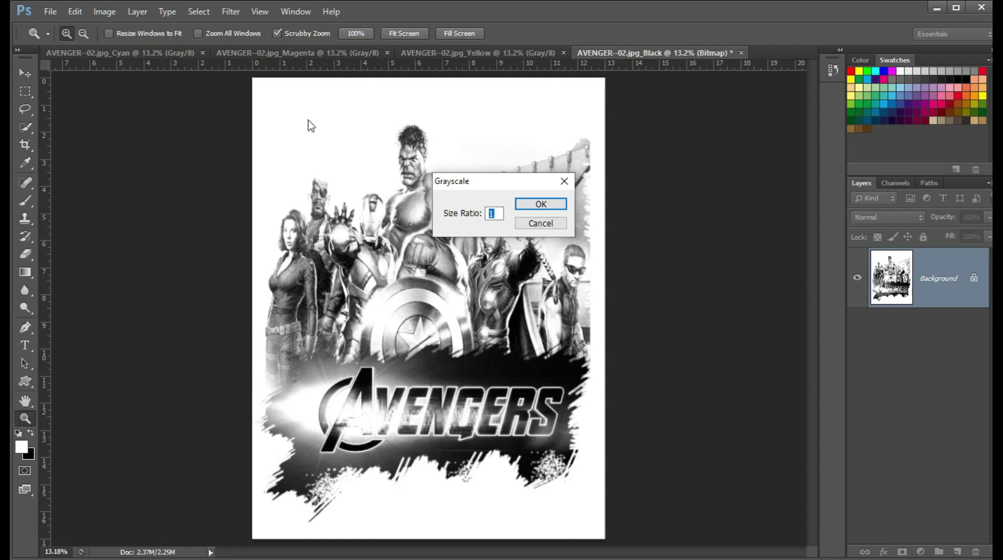
key(Return)
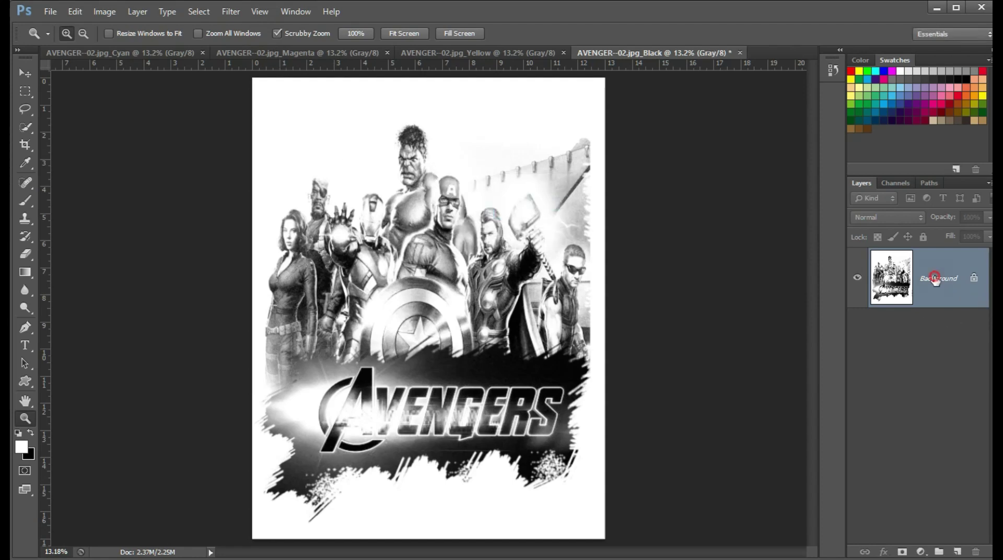
double_click(935, 279)
key(Return)
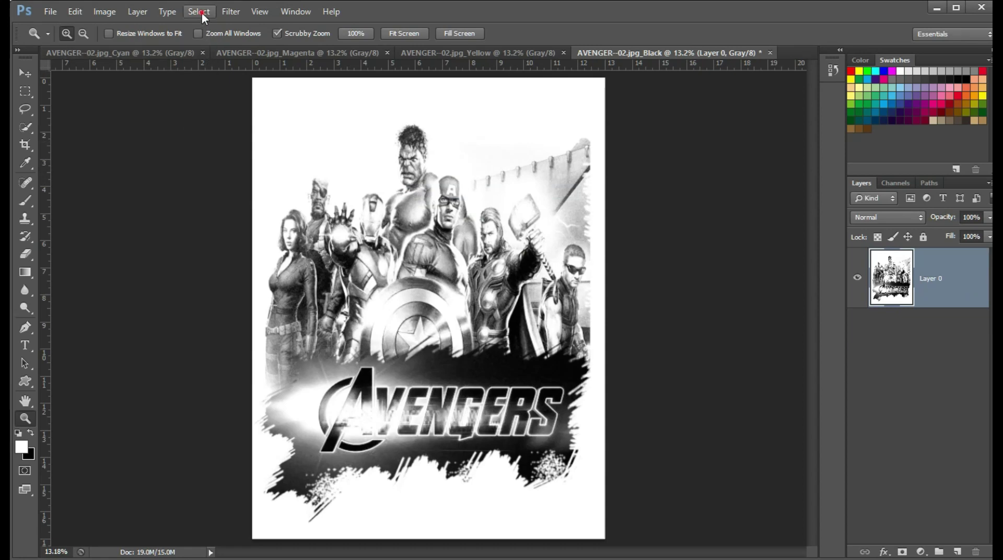
Select the light areas with Color Range, delete them to transparency, and deselect
click(201, 12)
click(221, 131)
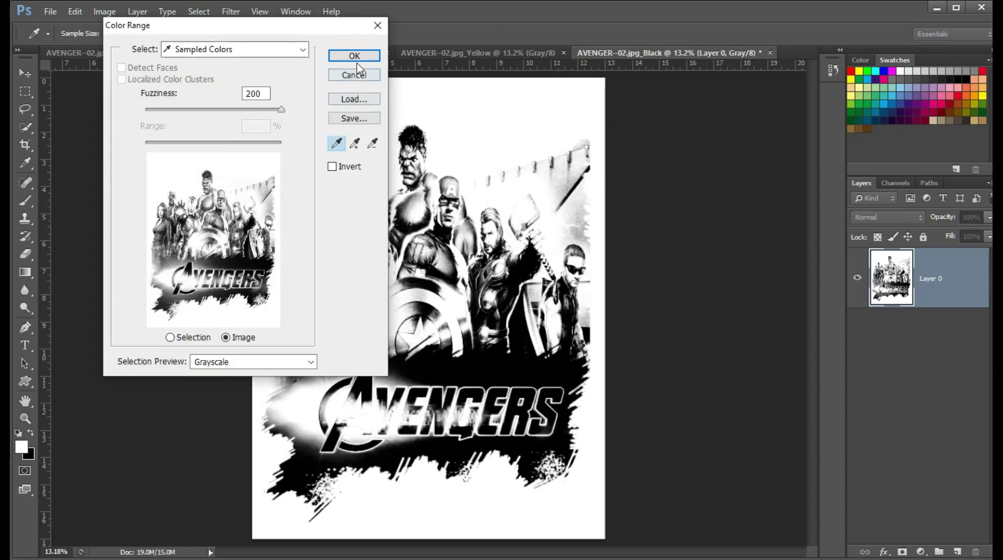
click(356, 57)
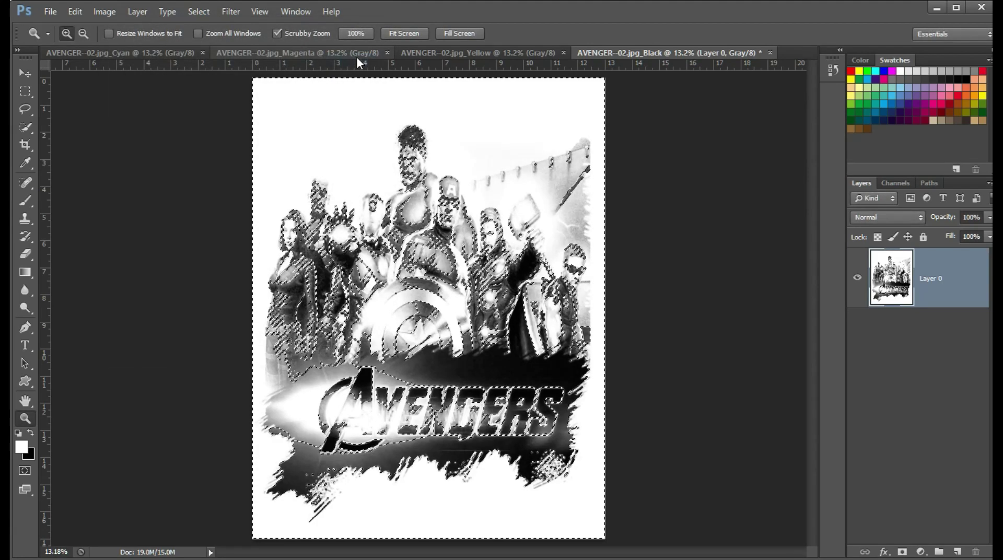
key(Delete)
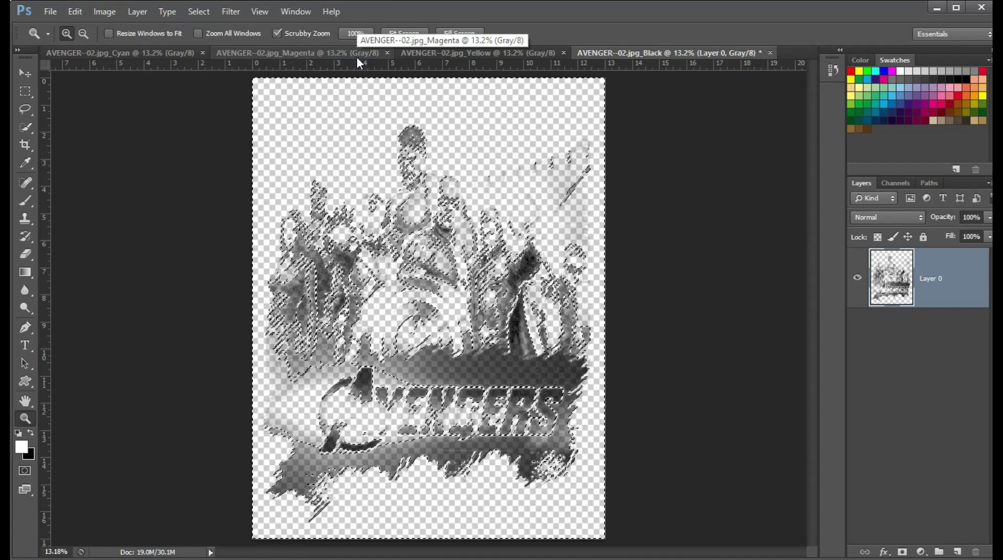
key(ctrl+d)
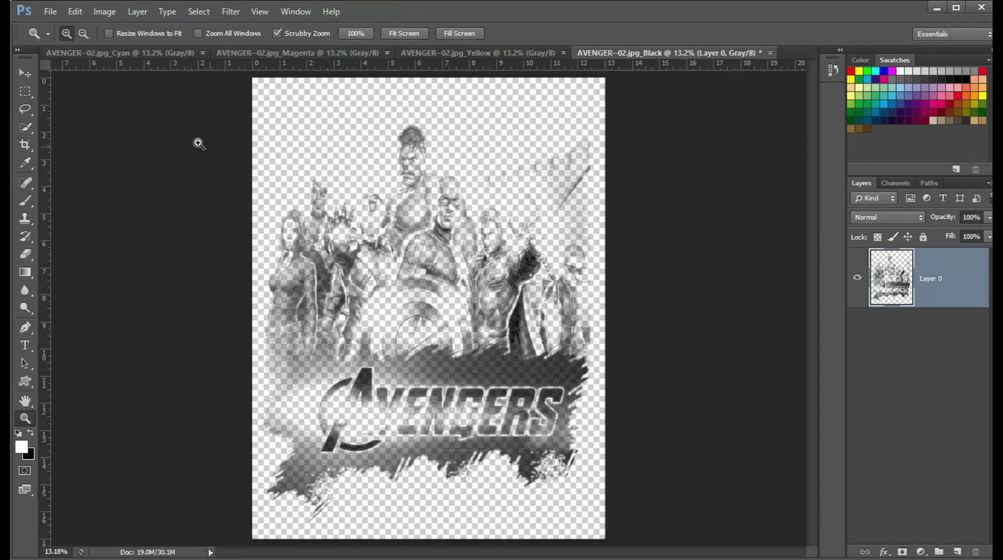
click(105, 12)
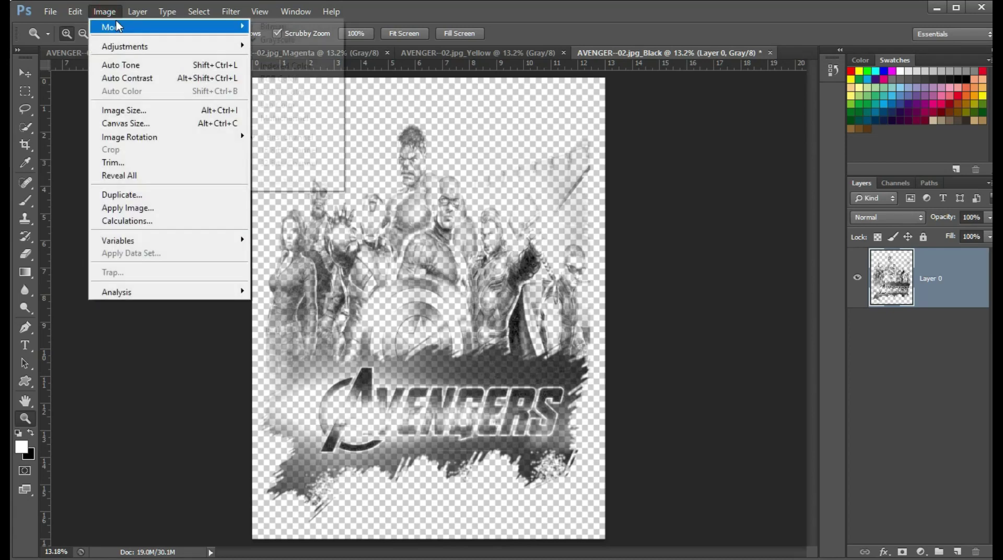
Convert the Black document to CMYK Color, rename Layer 0 to BLACK, and switch to the Yellow document
click(301, 98)
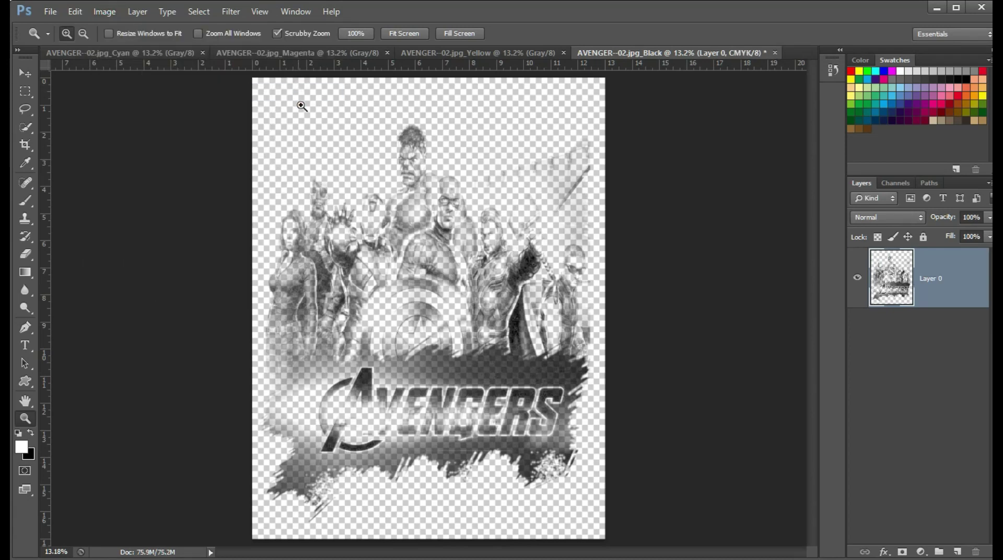
double_click(931, 279)
key(BackSpace)
text(BLACK)
key(Return)
click(500, 52)
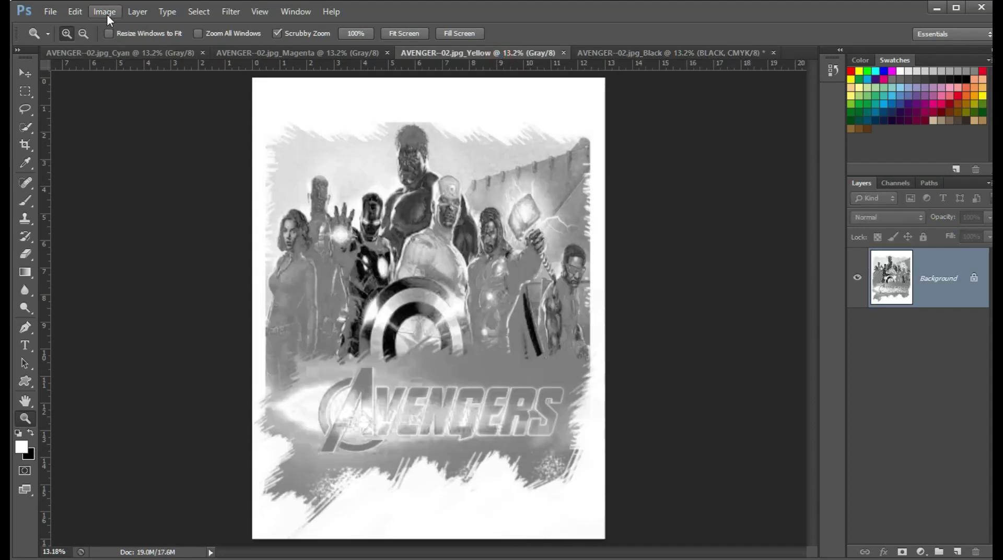
Halftone the Yellow document as a 300 ppi Bitmap with a 55 lines/inch Diamond screen
click(106, 11)
key(alt+w)
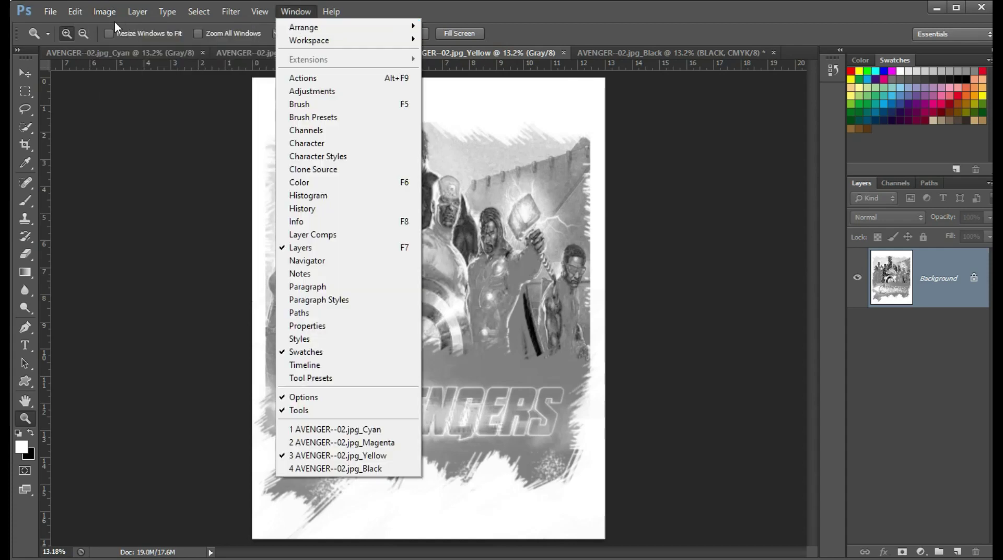
key(Escape)
click(106, 15)
mouse_move(111, 28)
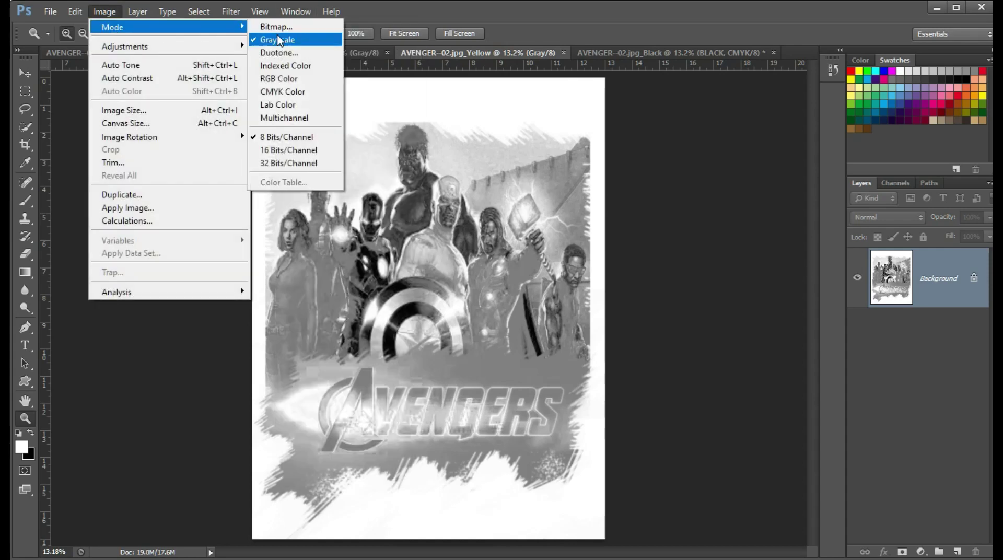
click(281, 27)
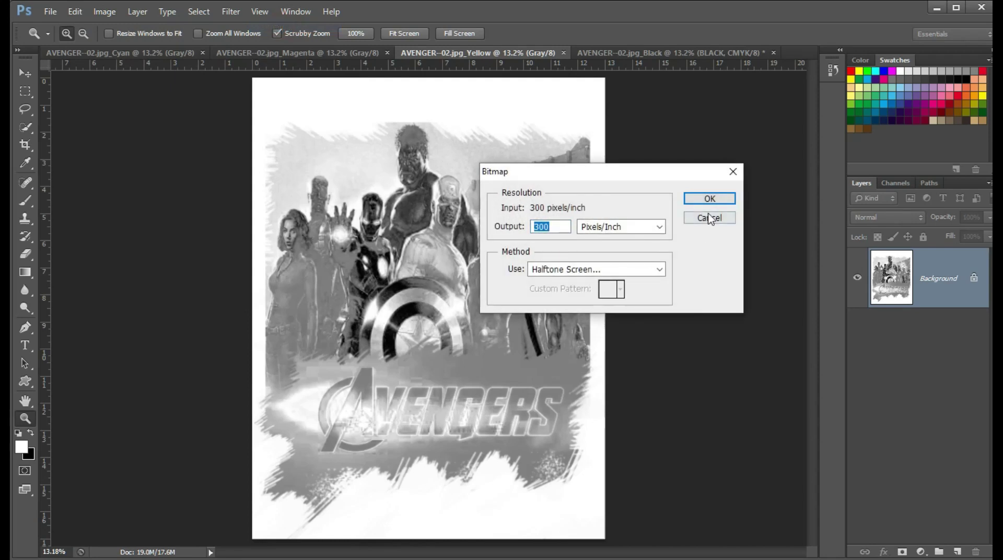
click(708, 198)
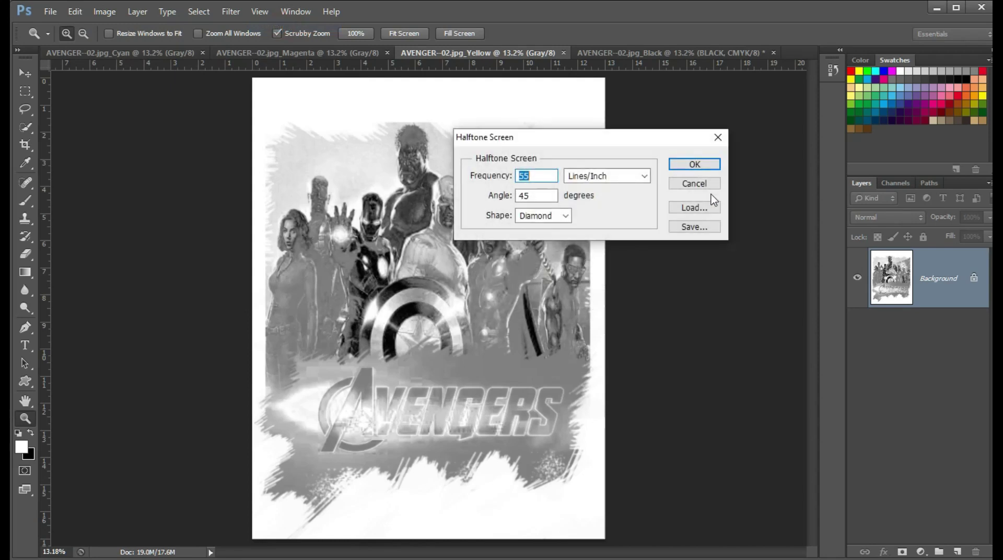
click(541, 194)
click(685, 164)
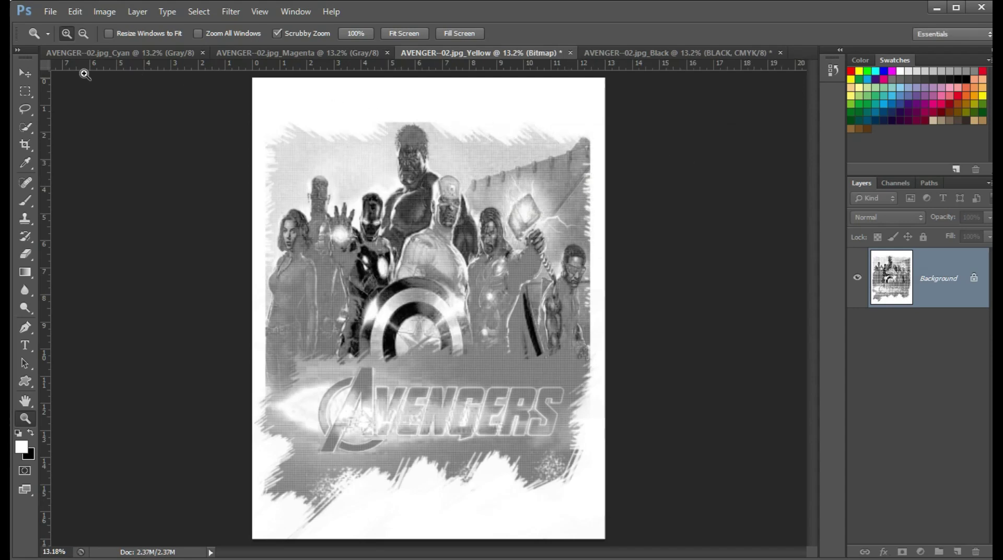
Return the Yellow document to Grayscale and unlock its background as Layer 0
click(105, 13)
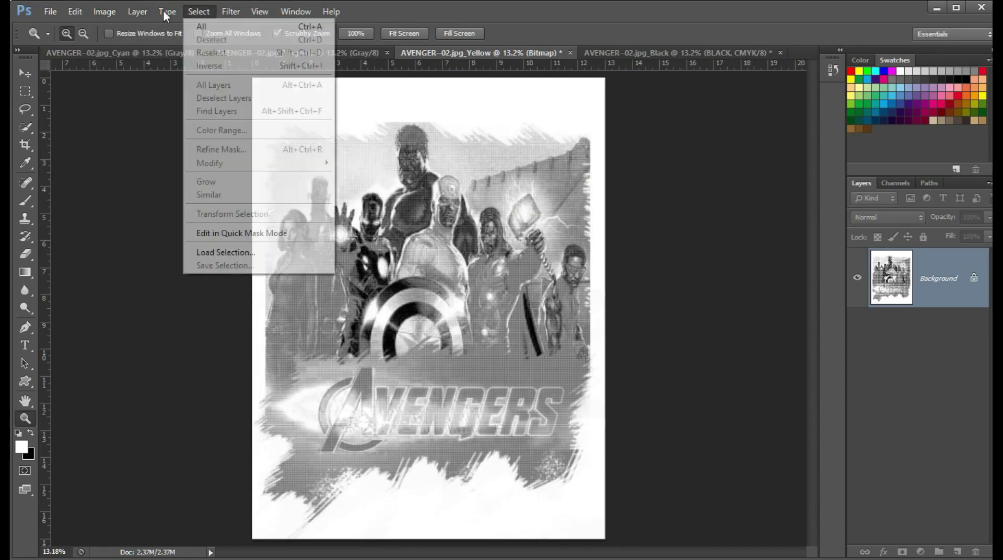
mouse_move(168, 26)
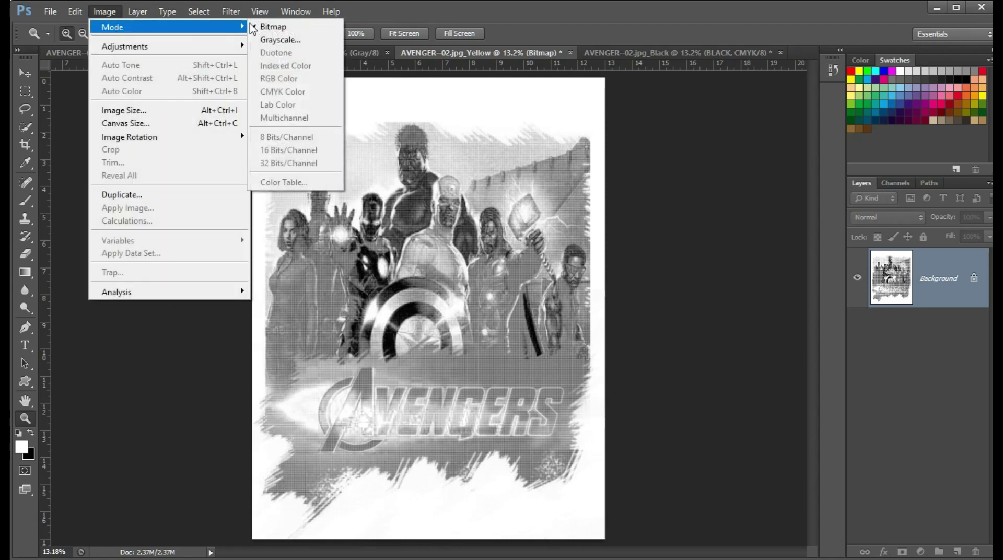
click(313, 40)
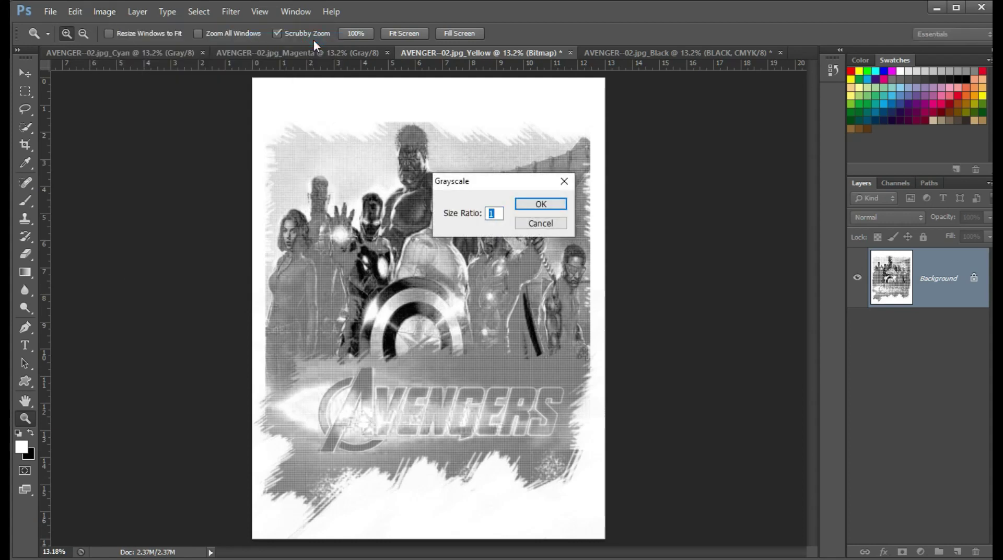
key(Return)
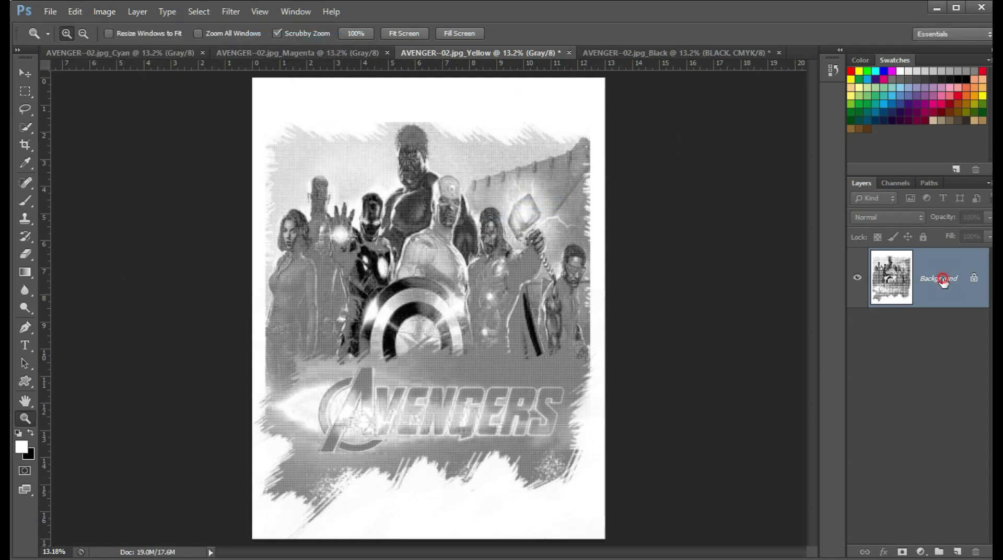
double_click(943, 281)
key(Return)
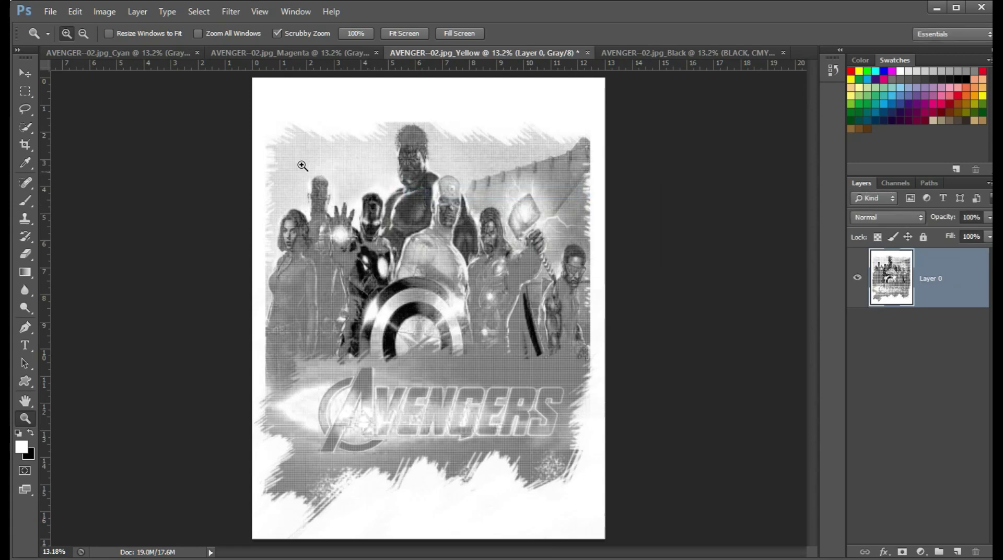
Delete the Yellow layer's light areas via Color Range, deselect, then select the whole layer
click(191, 13)
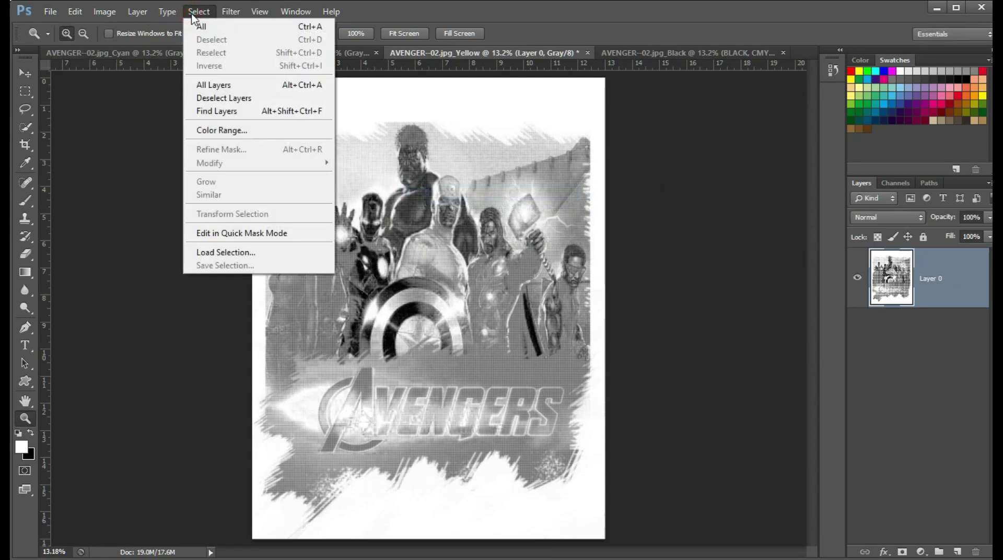
click(217, 132)
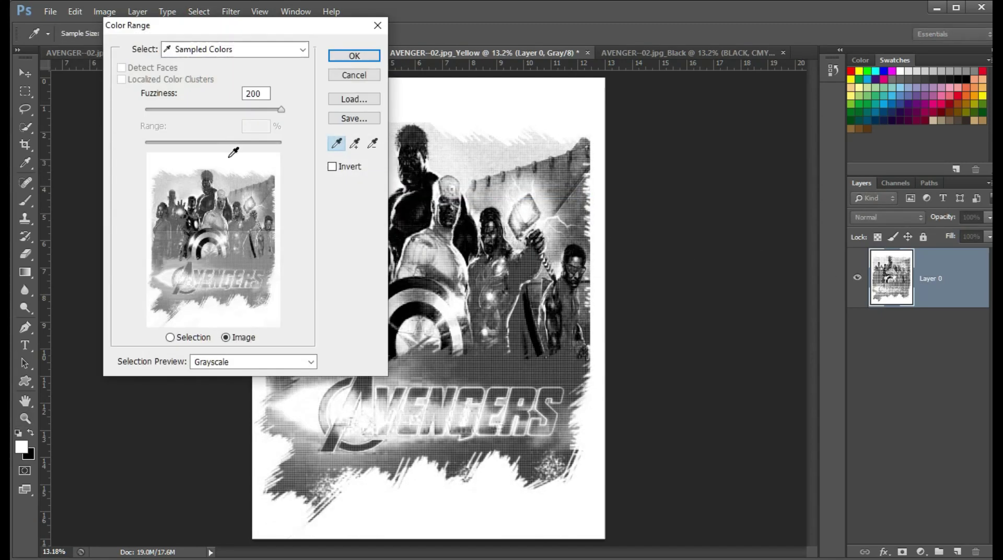
click(347, 56)
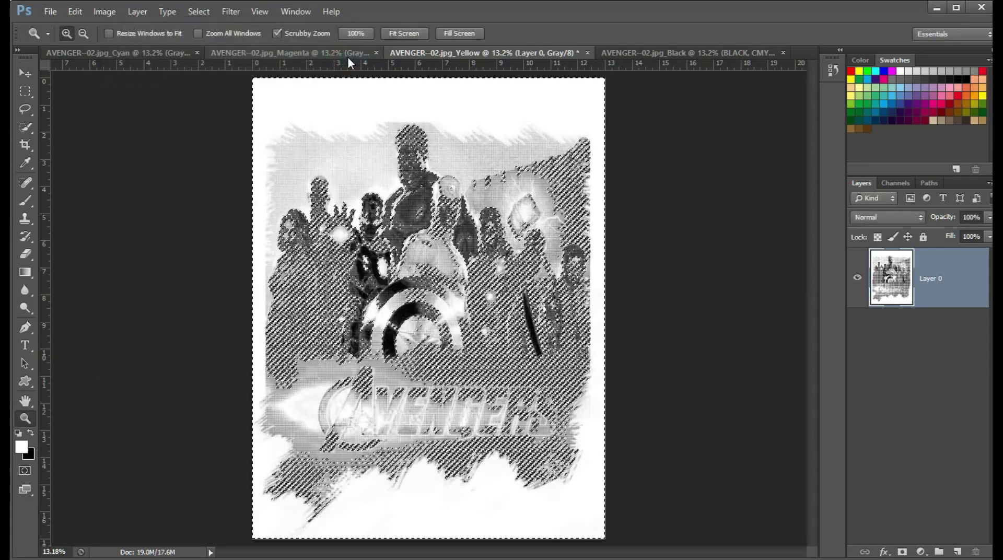
key(Delete)
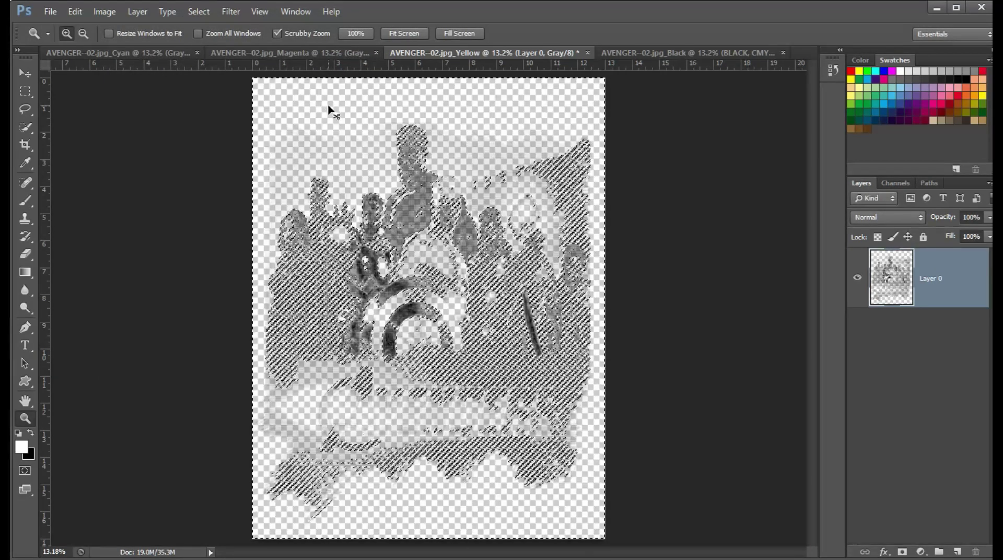
key(ctrl+d)
key(ctrl+a)
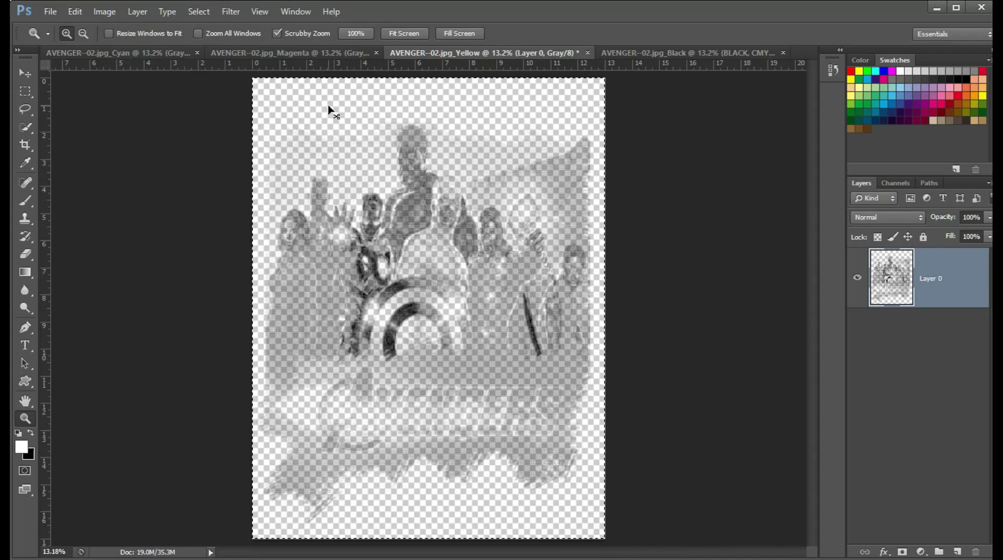
Paste the yellow halftone in place into the Black document beneath BLACK as a layer named YELLOW
click(679, 51)
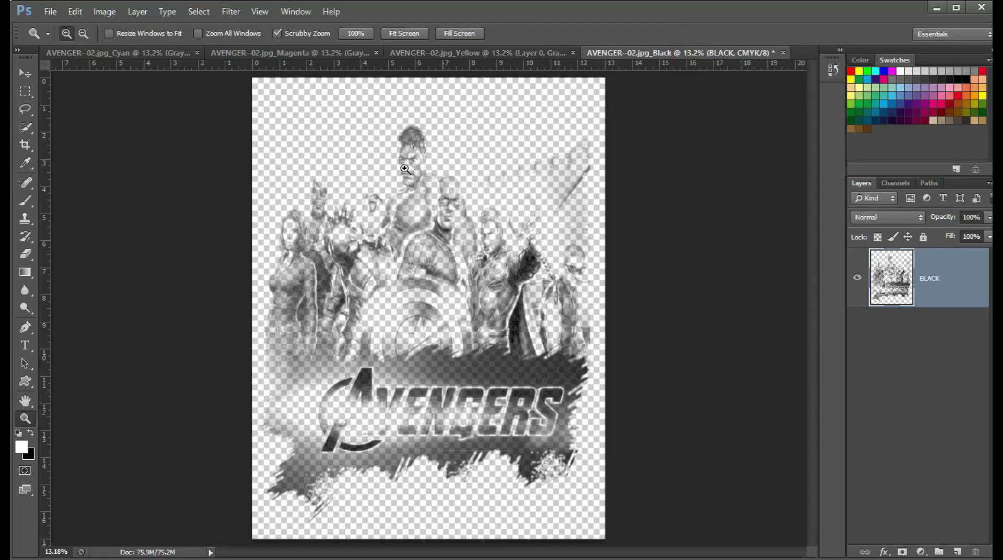
click(79, 9)
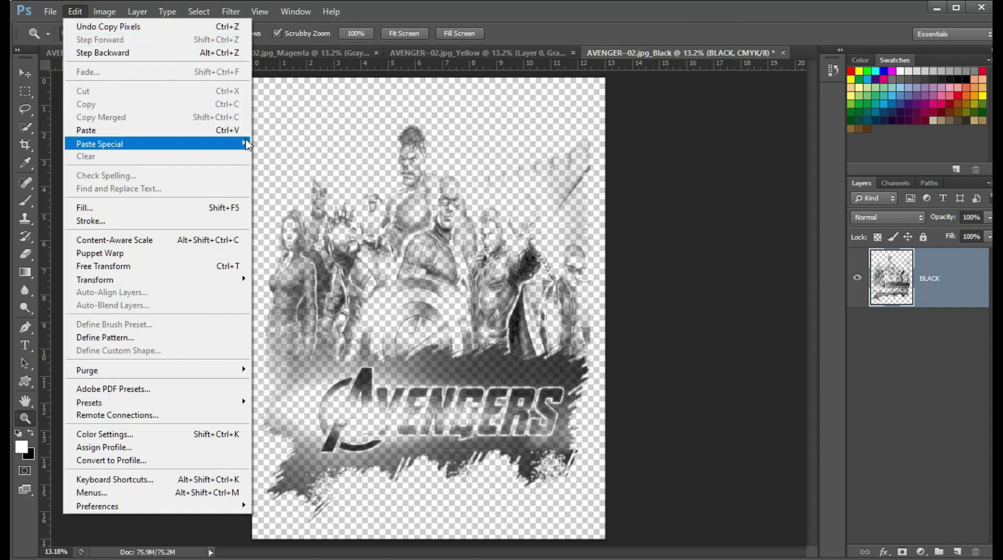
mouse_move(99, 143)
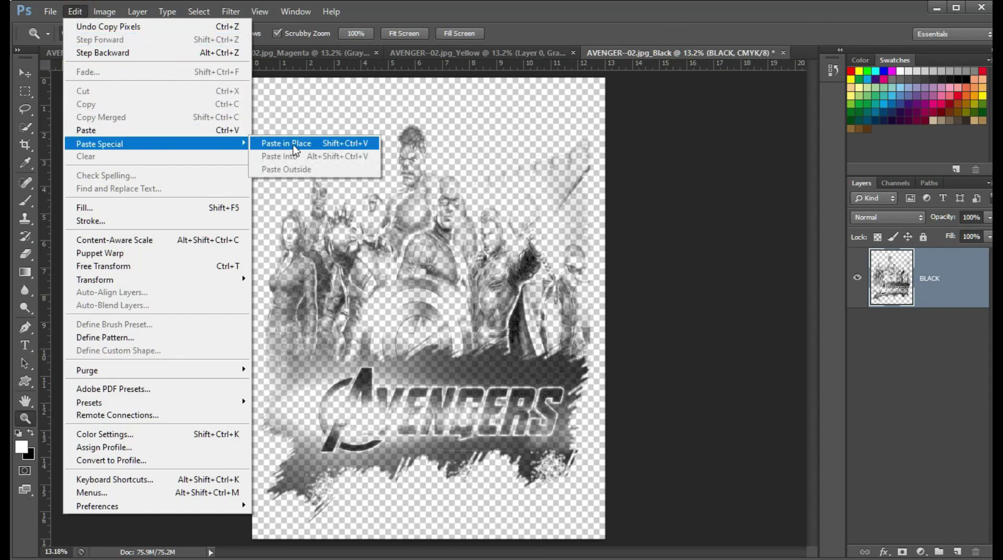
click(293, 144)
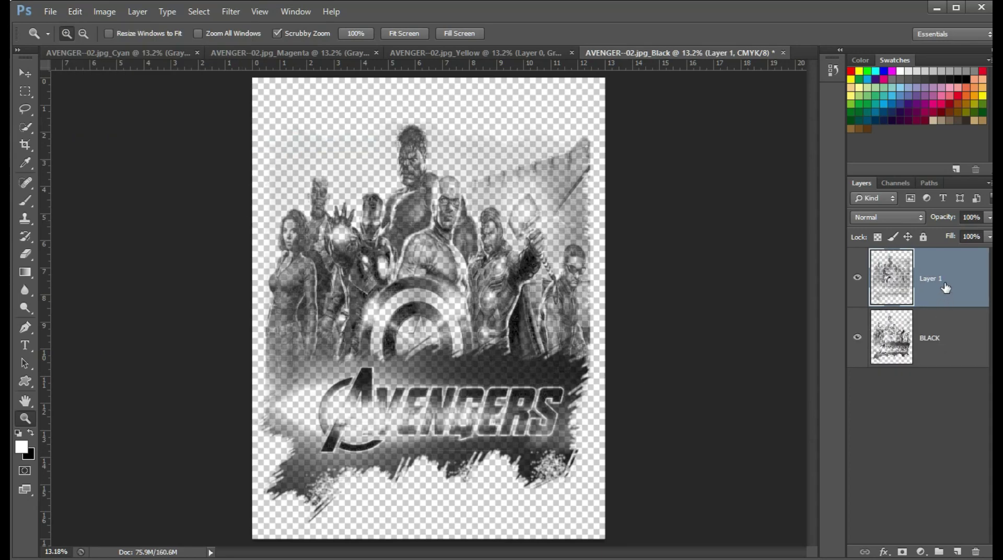
drag(945, 287, 951, 370)
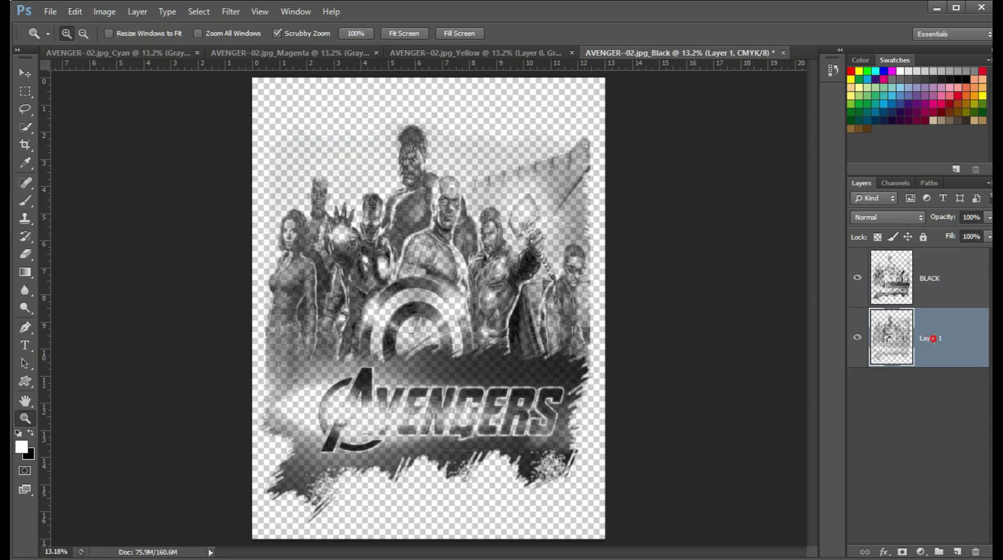
double_click(933, 338)
key(BackSpace)
text(YELLOW)
key(Return)
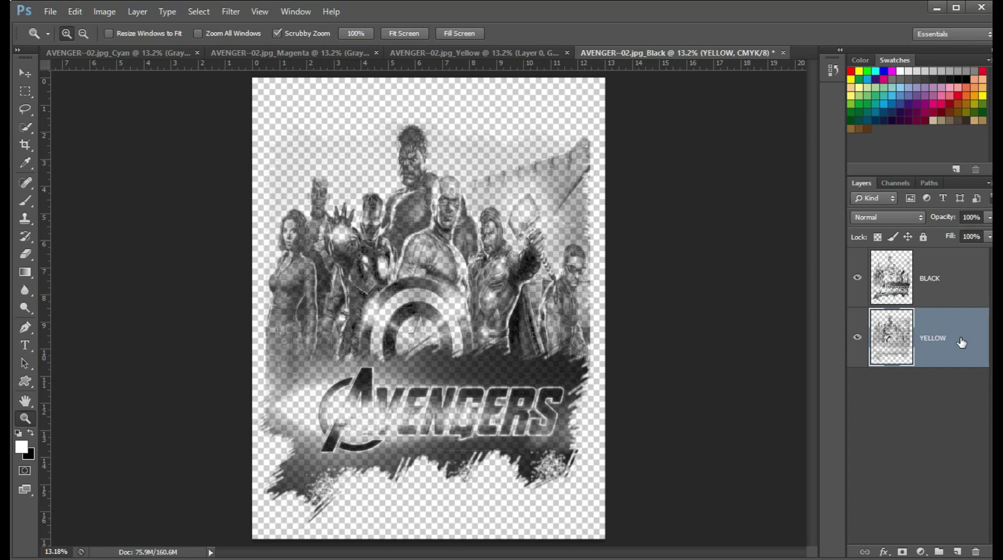
Give the YELLOW layer a Color Overlay in PANTONE P Process Yellow C from the Color Libraries
click(883, 552)
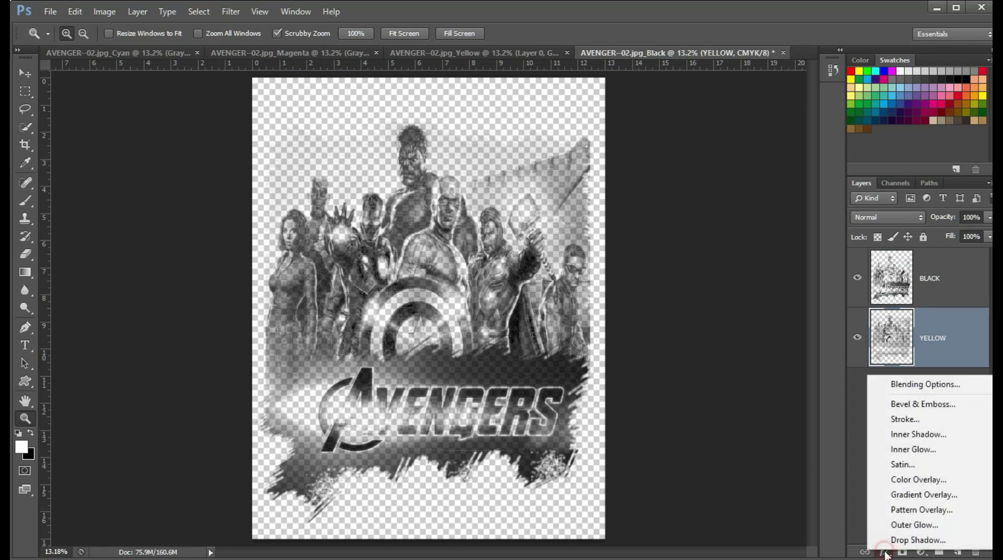
click(916, 480)
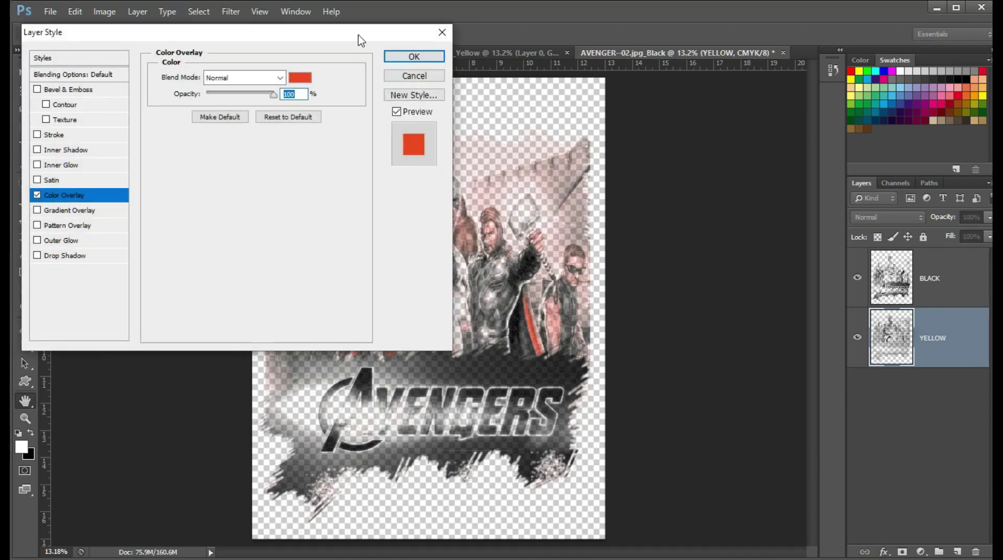
drag(359, 36, 343, 21)
click(287, 64)
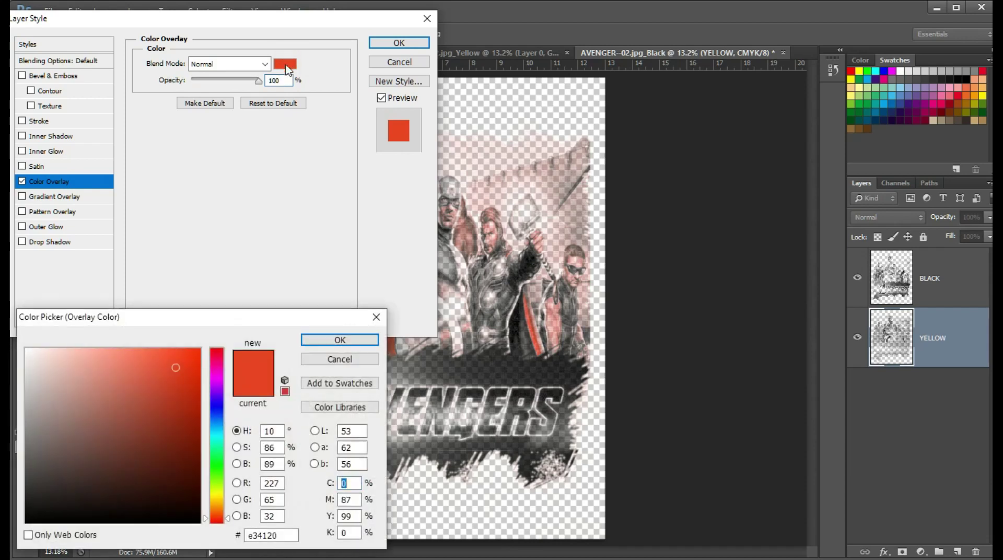
click(335, 406)
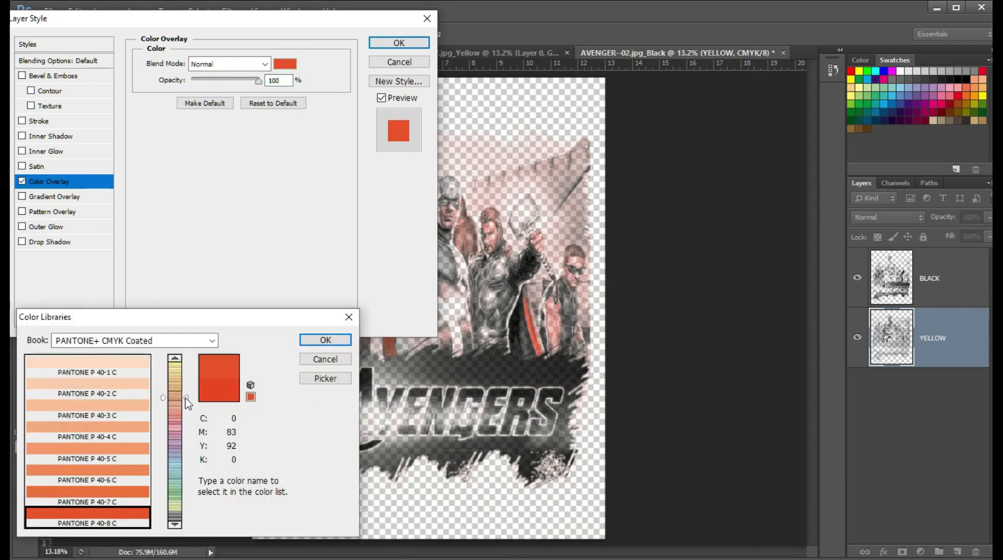
drag(187, 398, 191, 358)
click(127, 453)
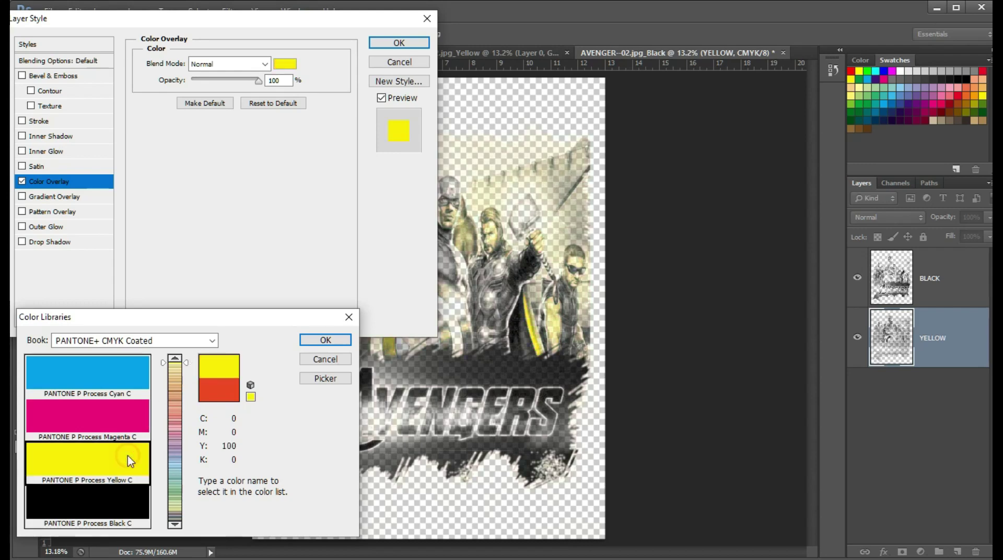
click(312, 341)
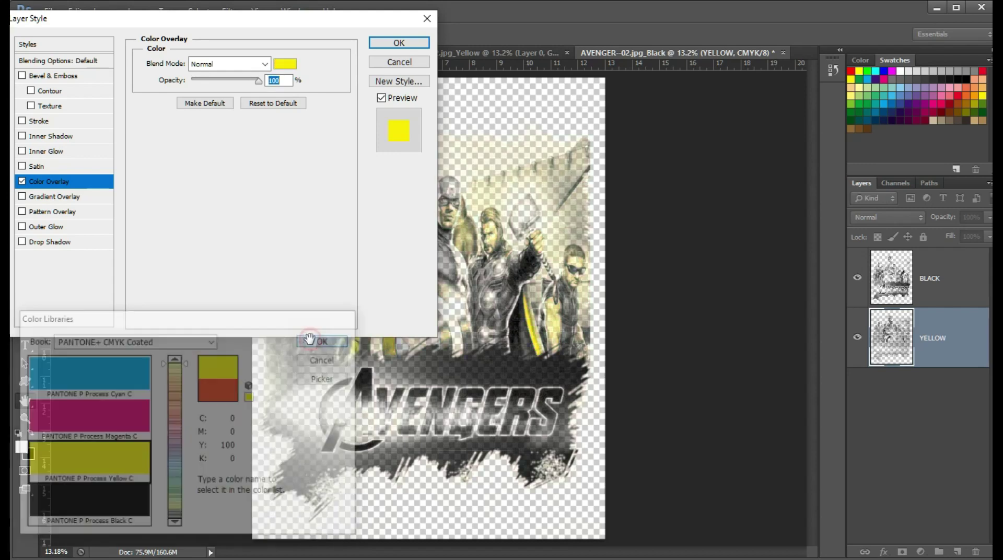
click(385, 46)
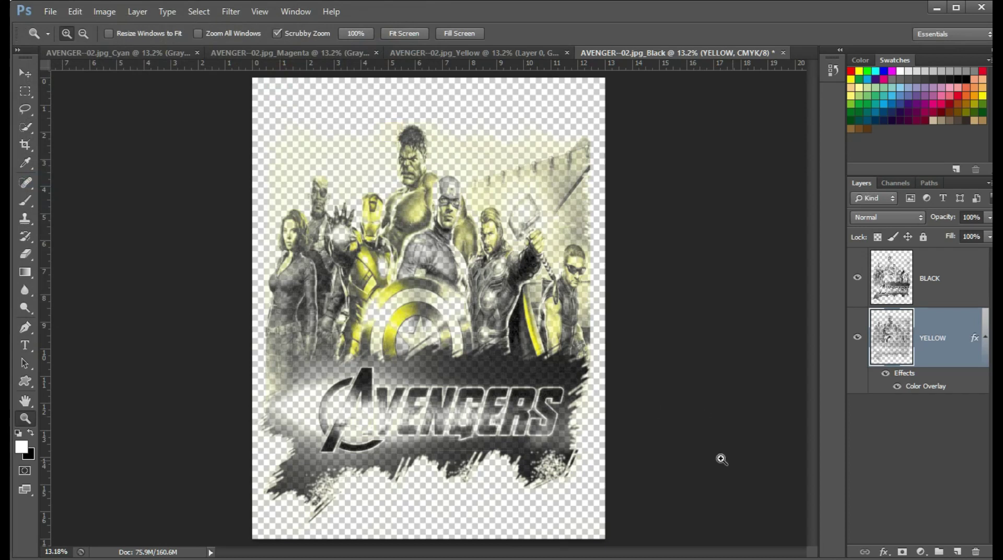
click(985, 339)
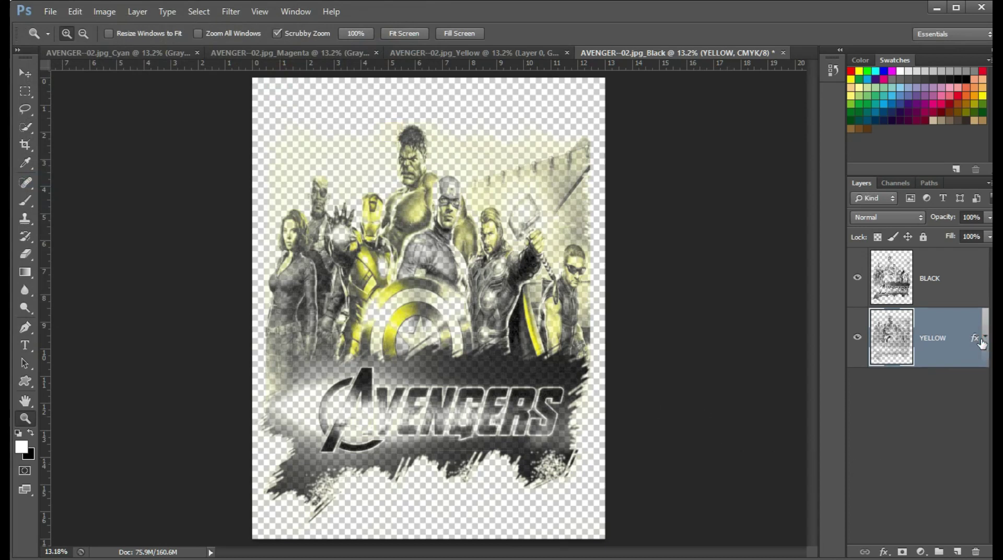
Close the Yellow document without saving its changes
click(489, 52)
click(587, 53)
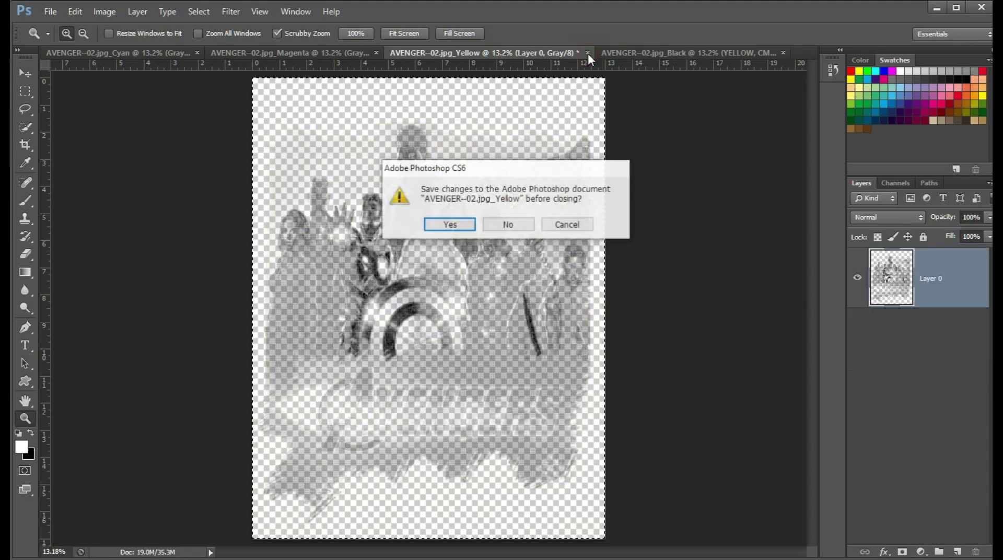
click(517, 226)
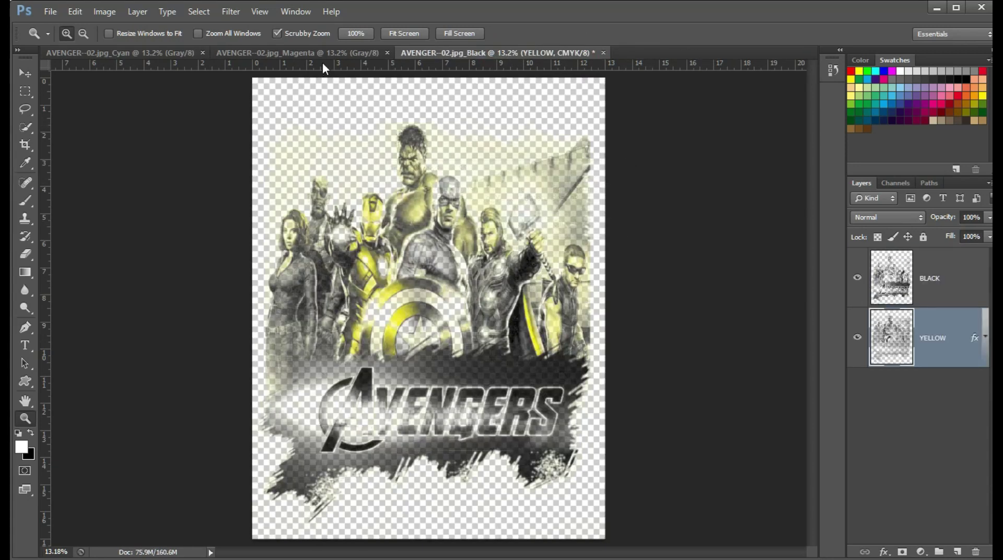
Halftone the Magenta document at 300 ppi, 55 lines/inch, 15°, Diamond, then return it to Grayscale
click(318, 52)
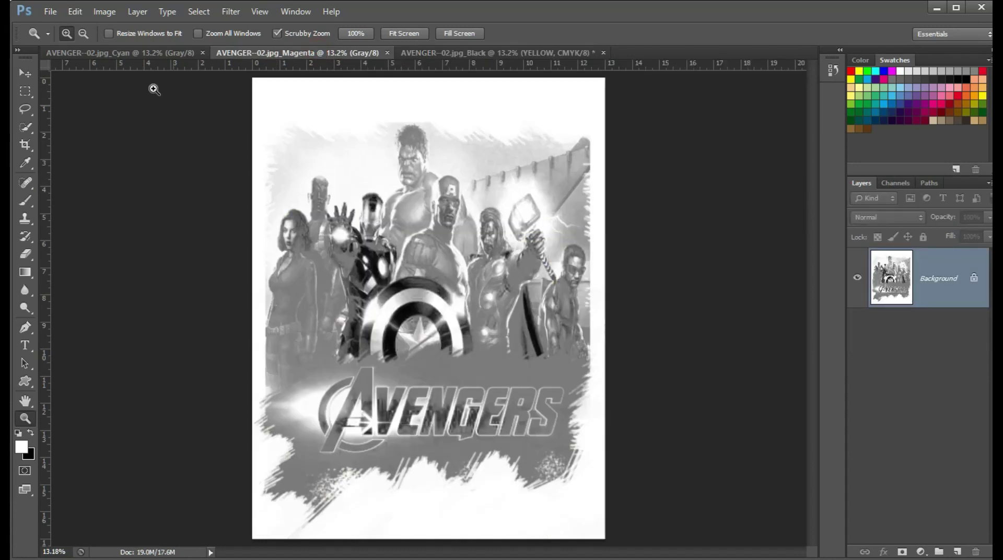
click(100, 11)
mouse_move(125, 27)
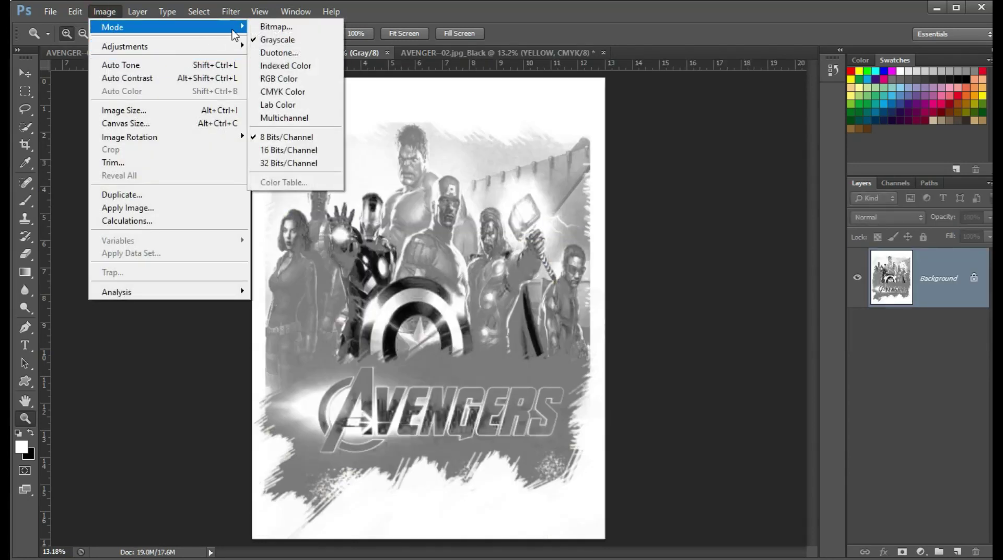
click(275, 27)
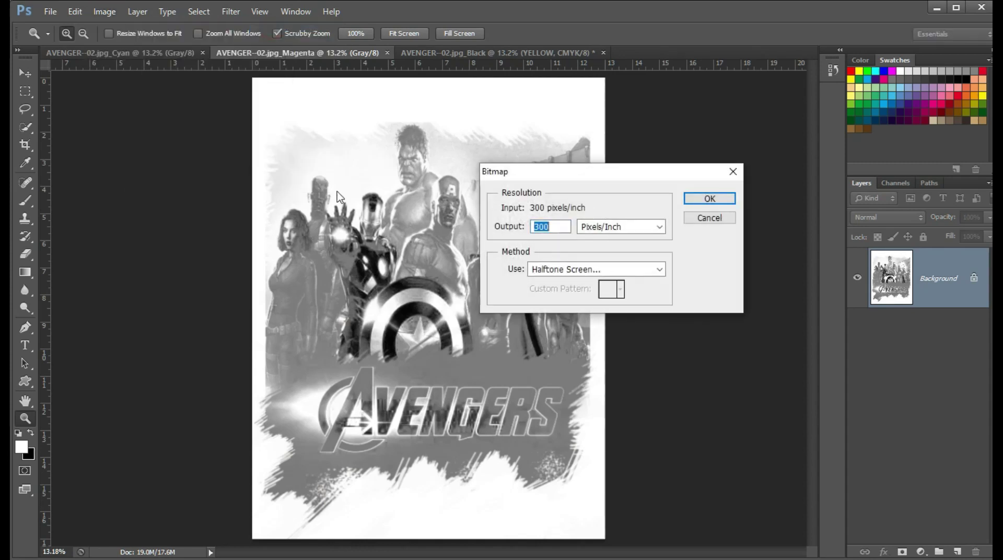
click(710, 198)
click(538, 196)
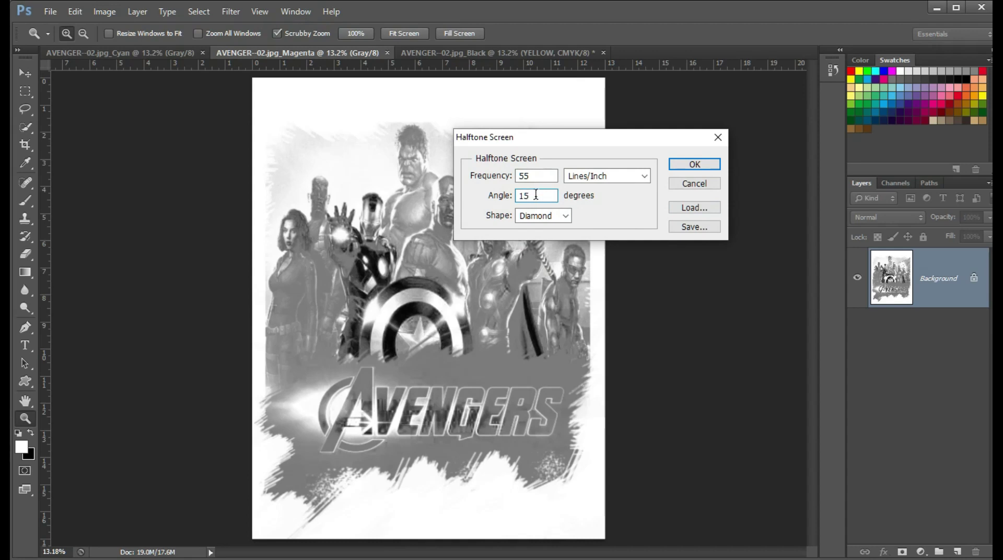
click(695, 165)
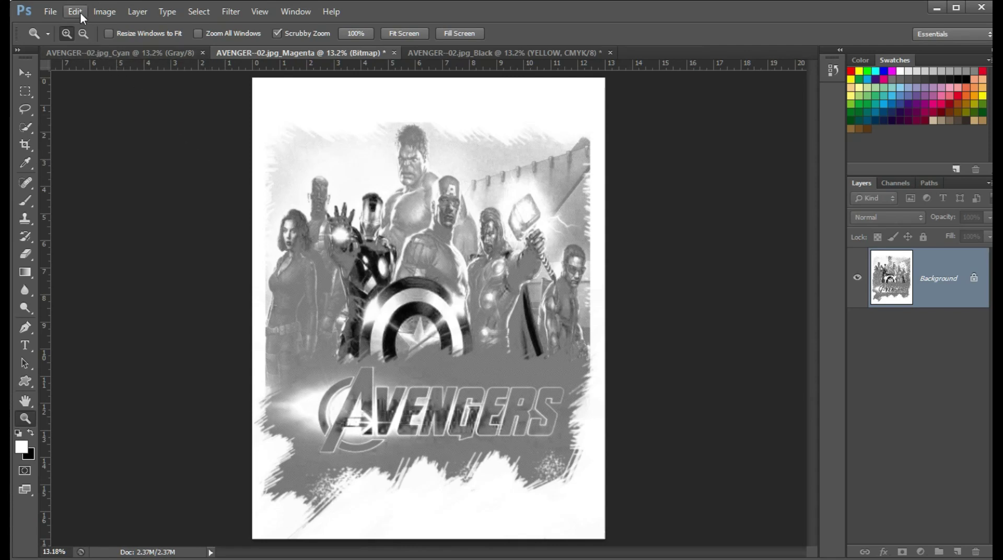
click(98, 12)
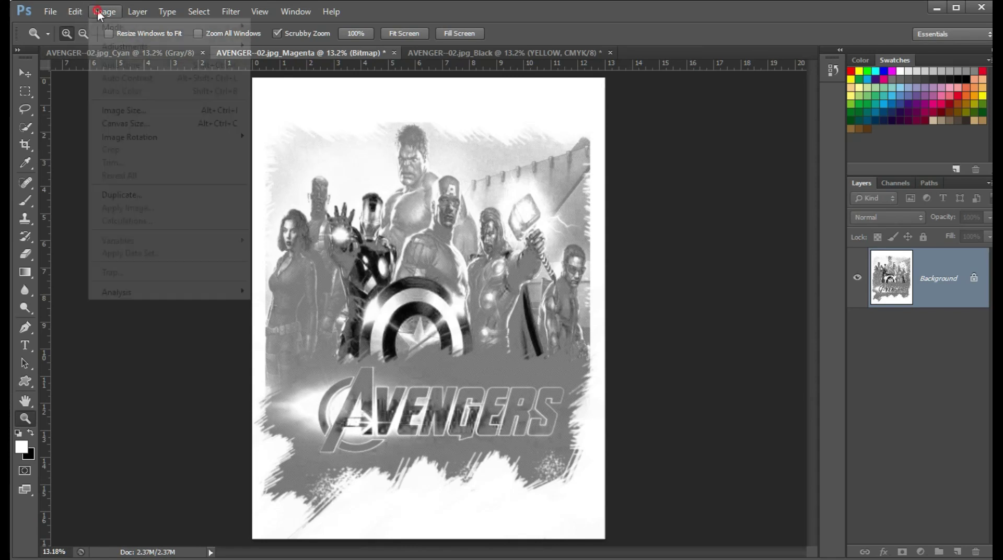
mouse_move(125, 27)
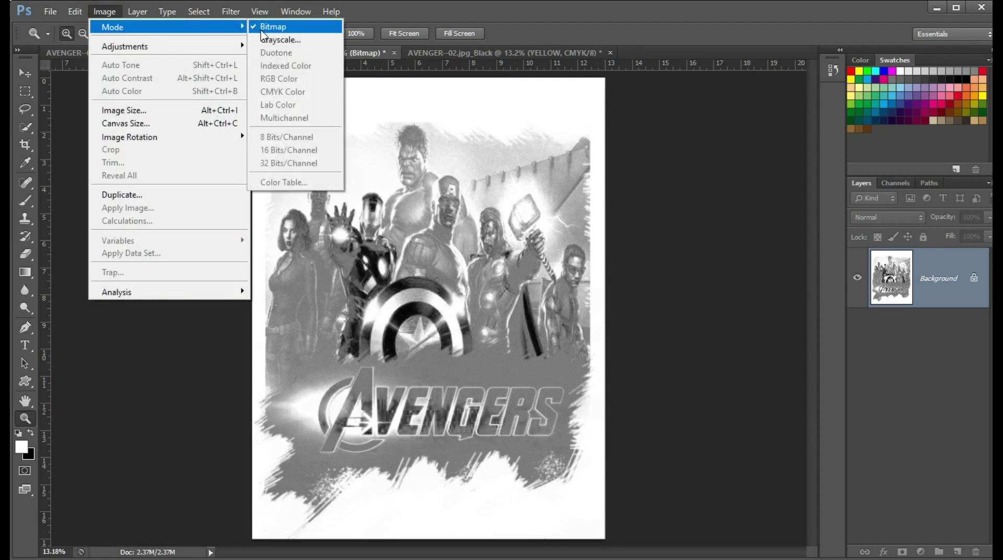
click(270, 36)
key(Return)
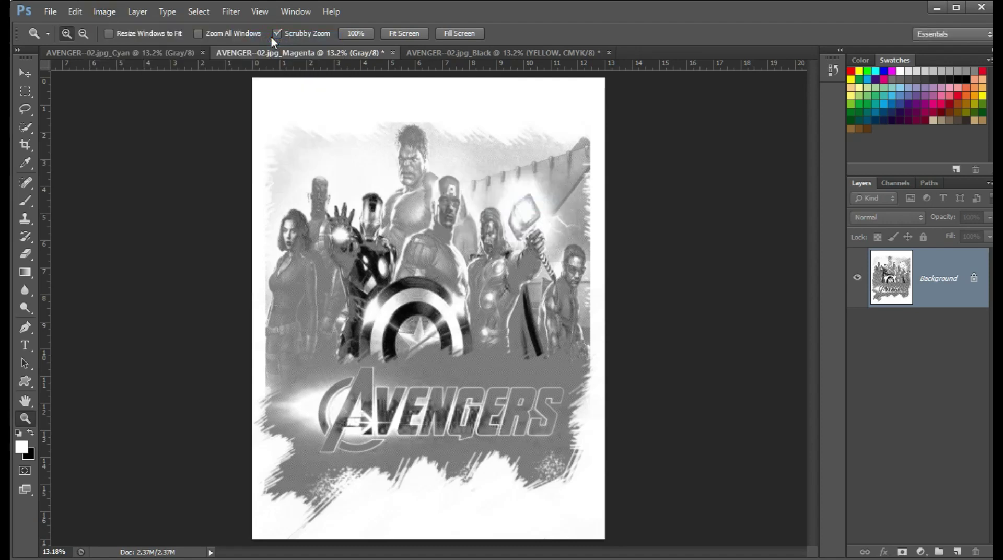
Unlock the Magenta background, delete its white pixels via Color Range, deselect, and select all
double_click(939, 278)
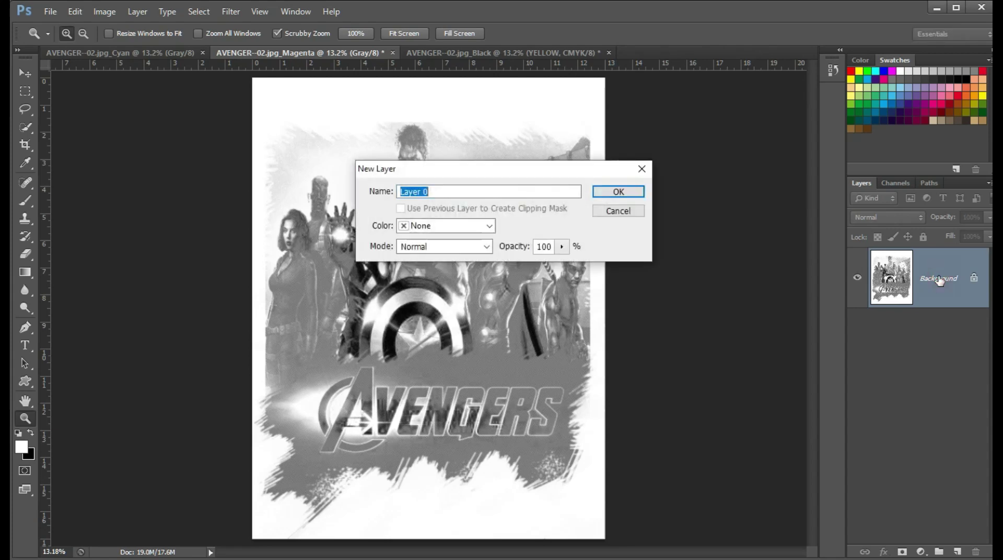
key(Return)
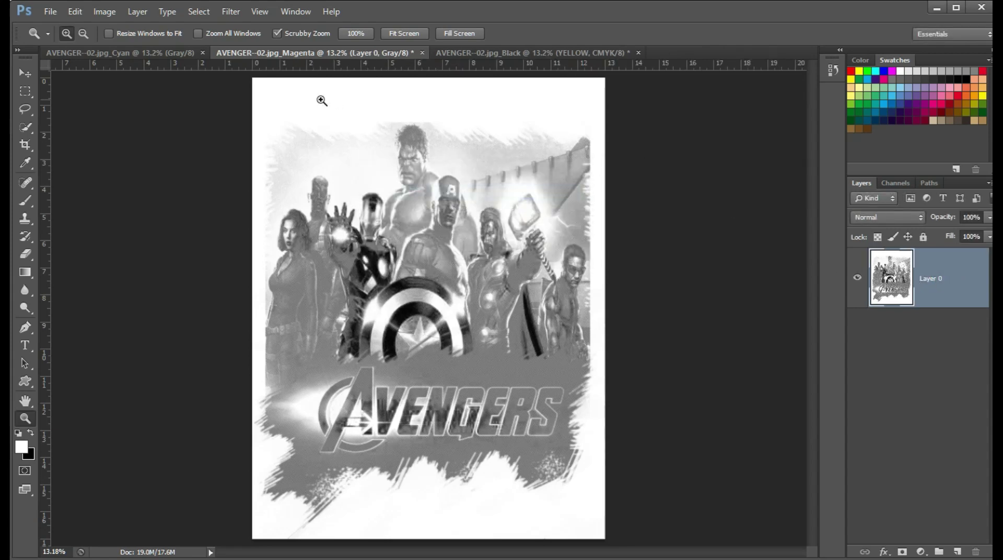
click(198, 12)
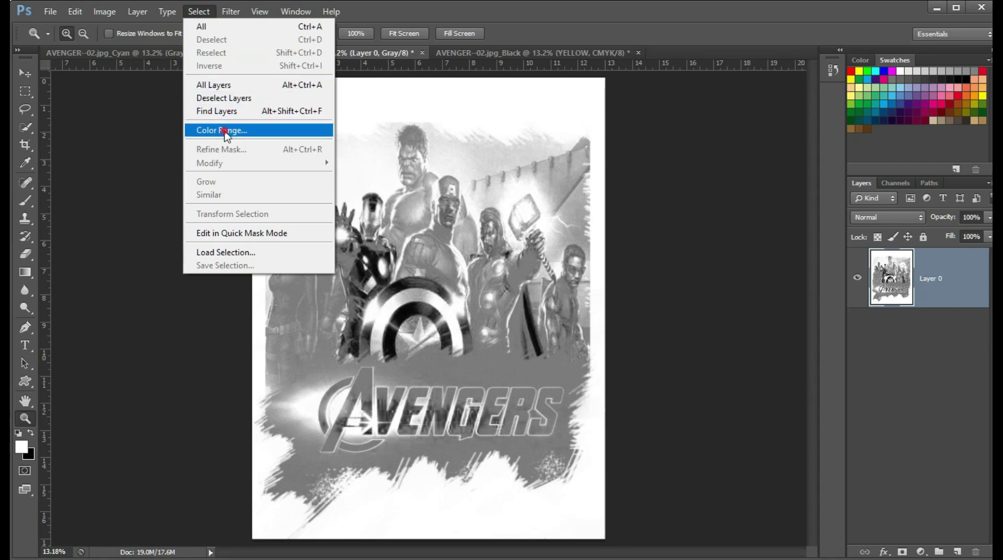
click(222, 130)
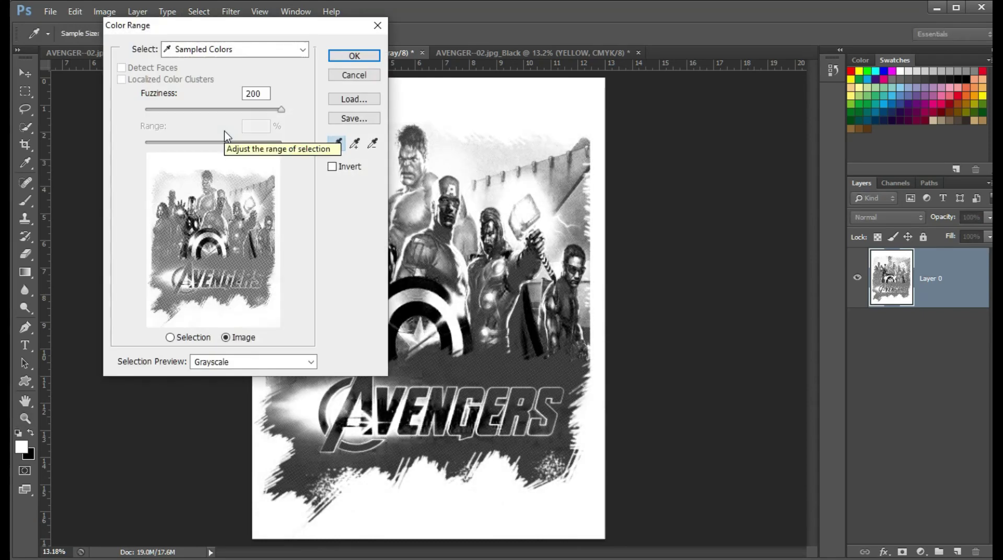
click(335, 54)
key(Delete)
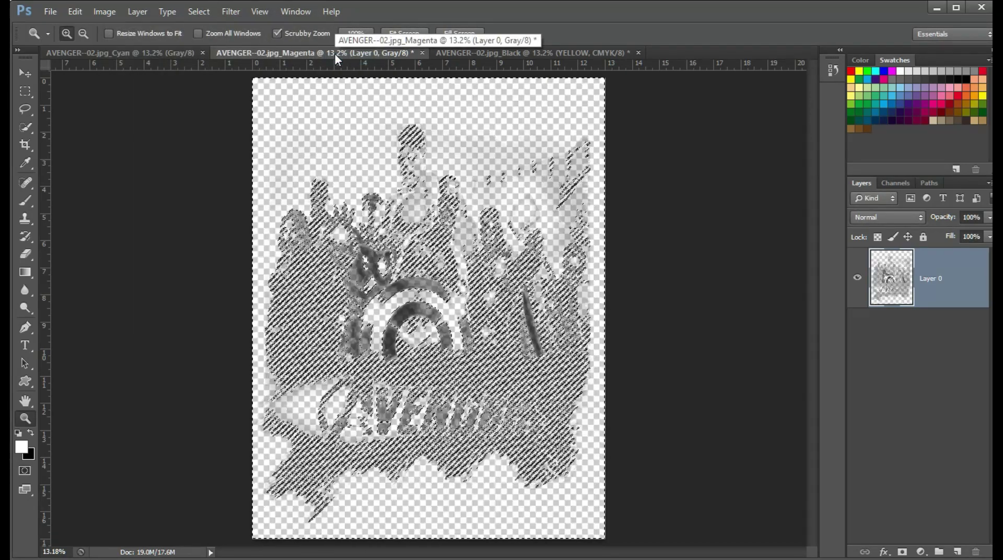
key(ctrl+d)
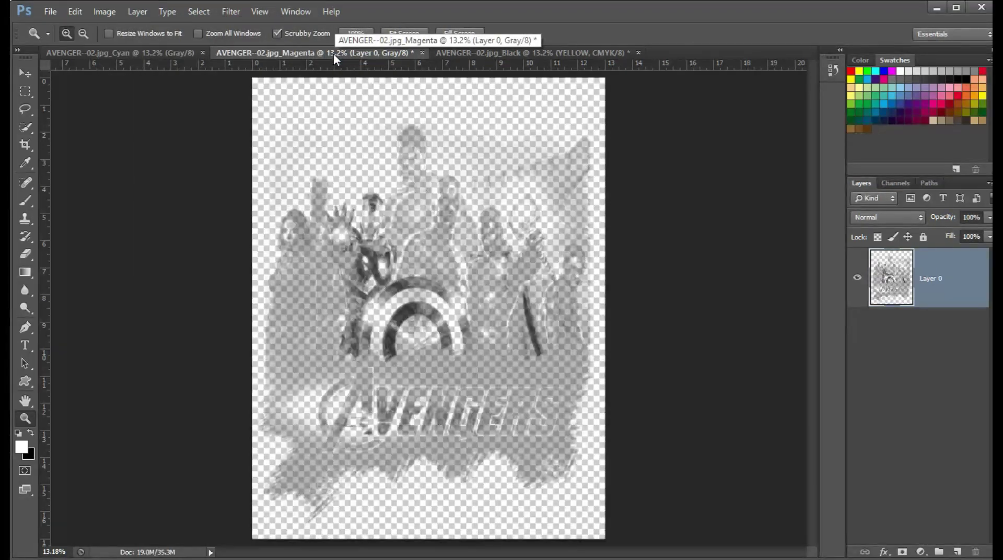
key(ctrl+a)
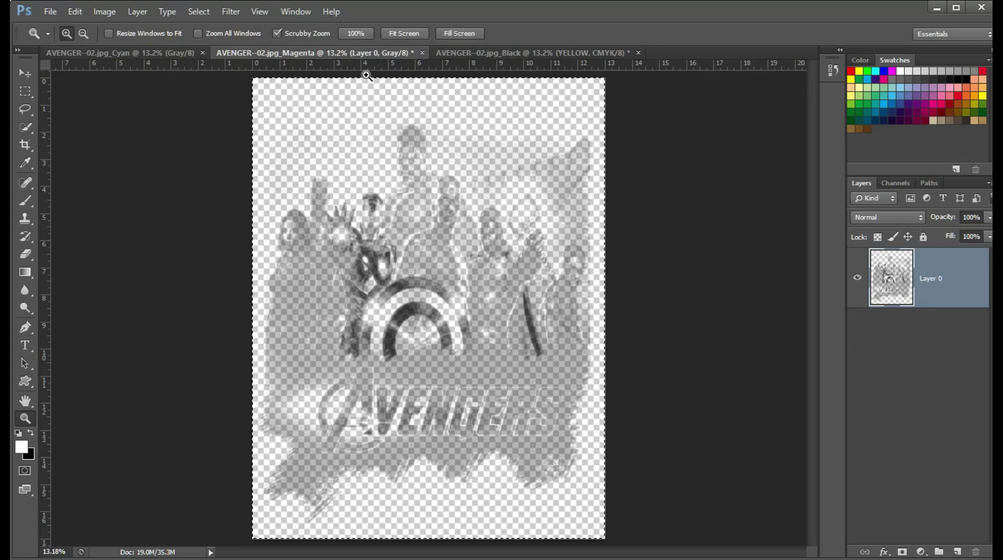
Paste the magenta halftone in place into the Black document as a layer named MAGENTA
click(470, 55)
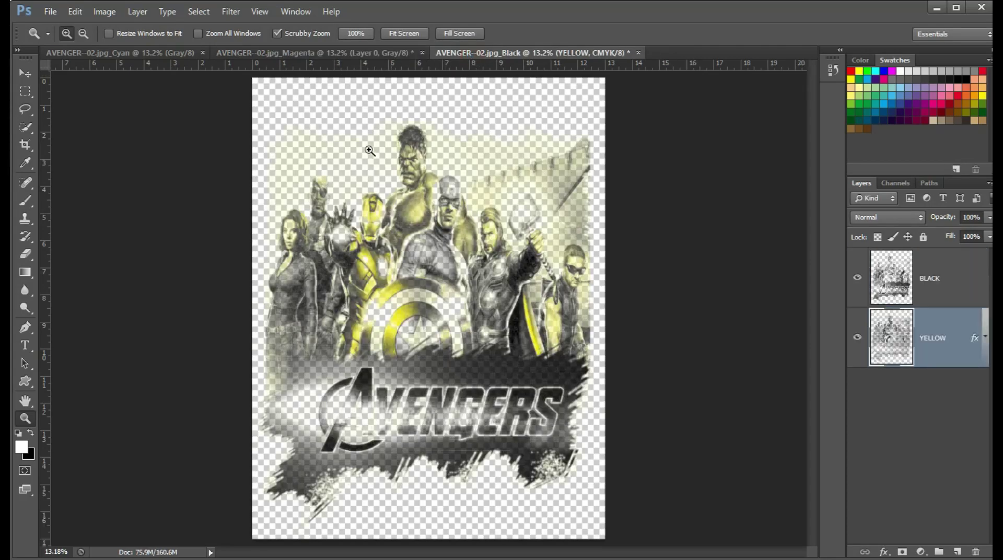
click(77, 9)
mouse_move(99, 144)
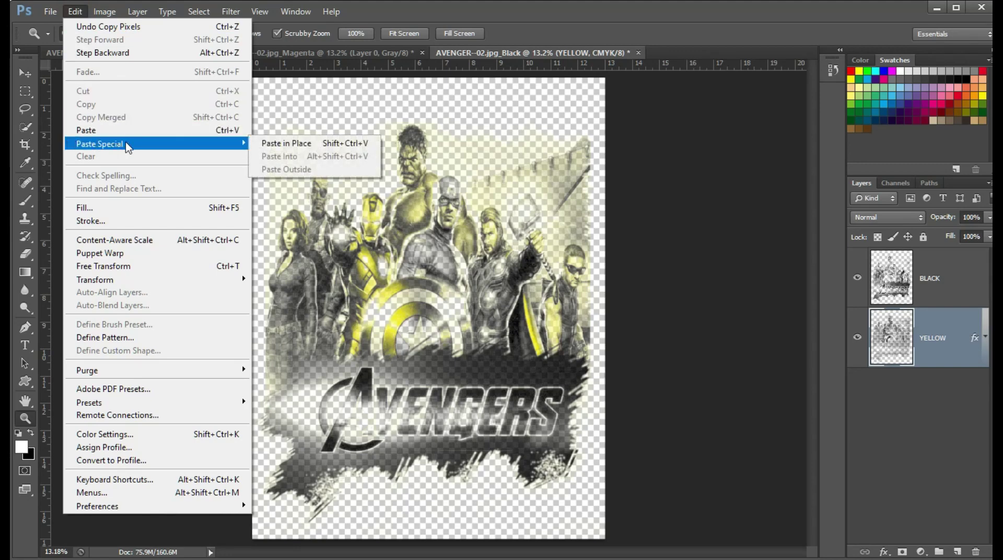
click(293, 143)
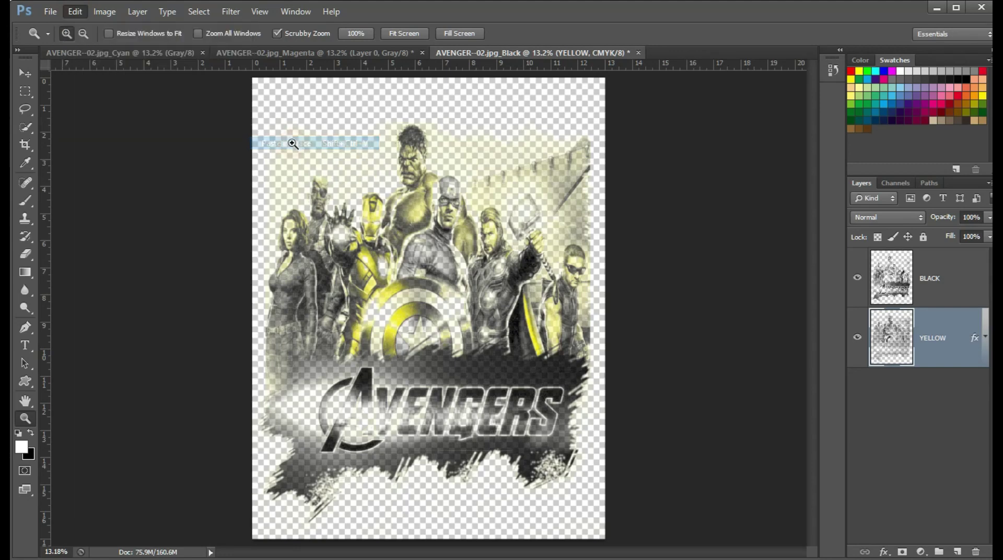
drag(958, 344, 935, 348)
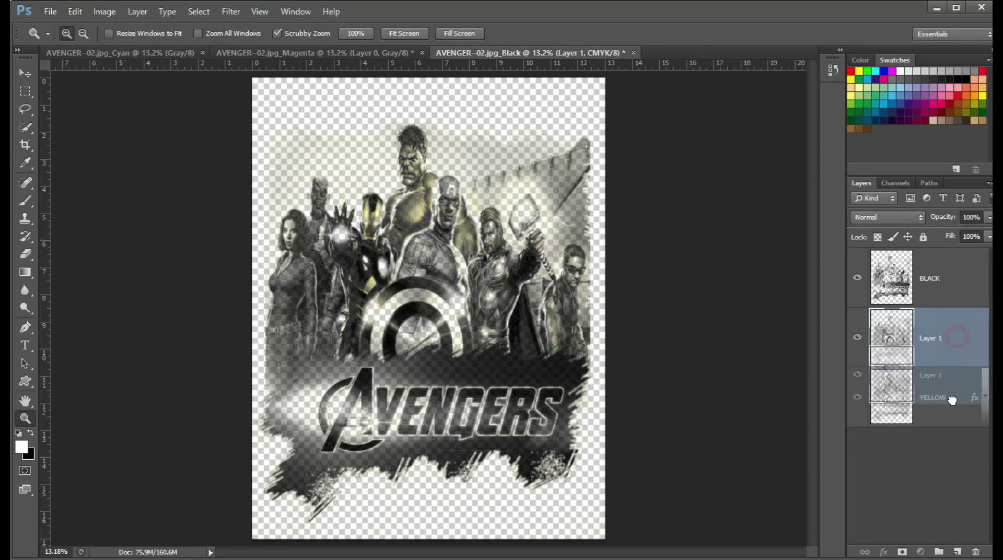
double_click(934, 339)
key(BackSpace)
text(MAGENTA)
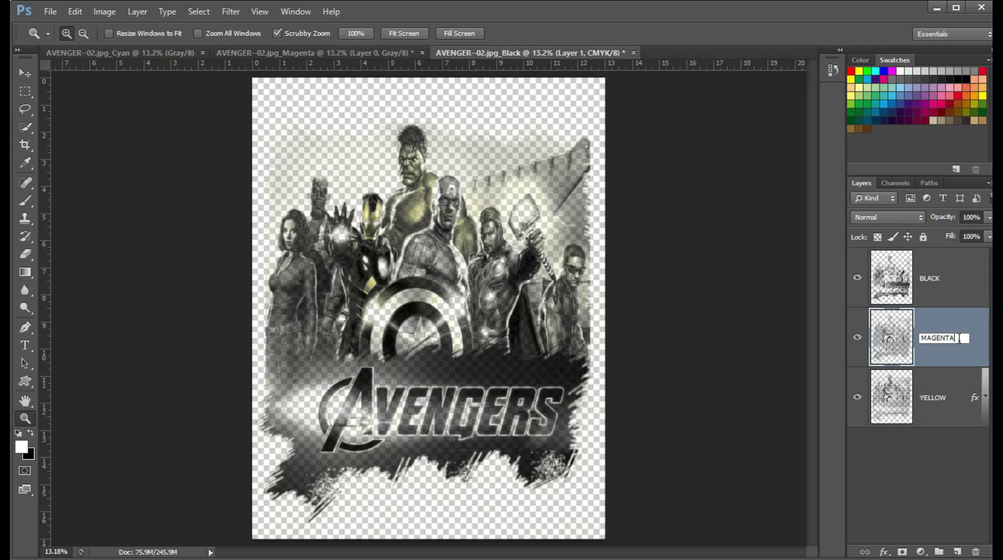
key(Return)
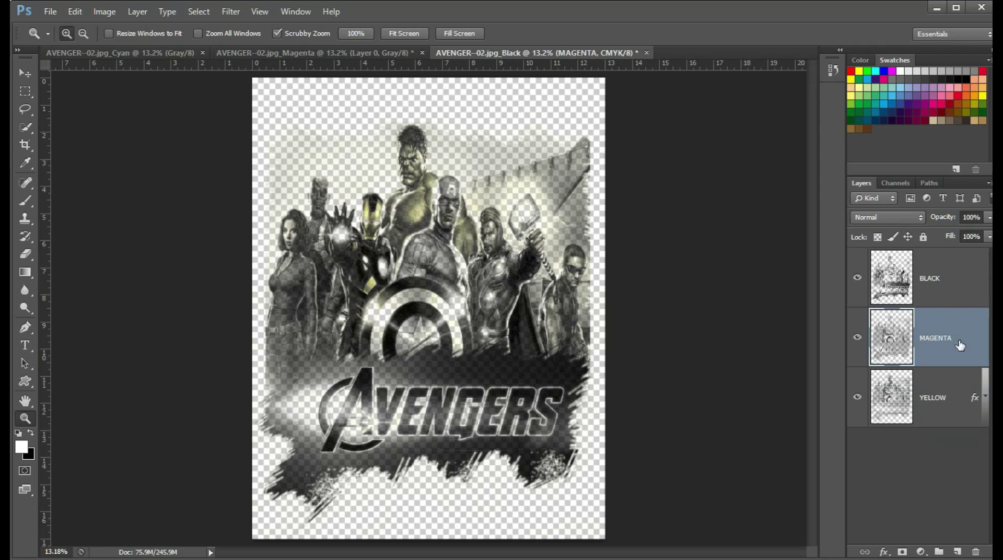
click(883, 552)
Give the MAGENTA layer a PANTONE P Process Magenta C colour overlay
click(906, 481)
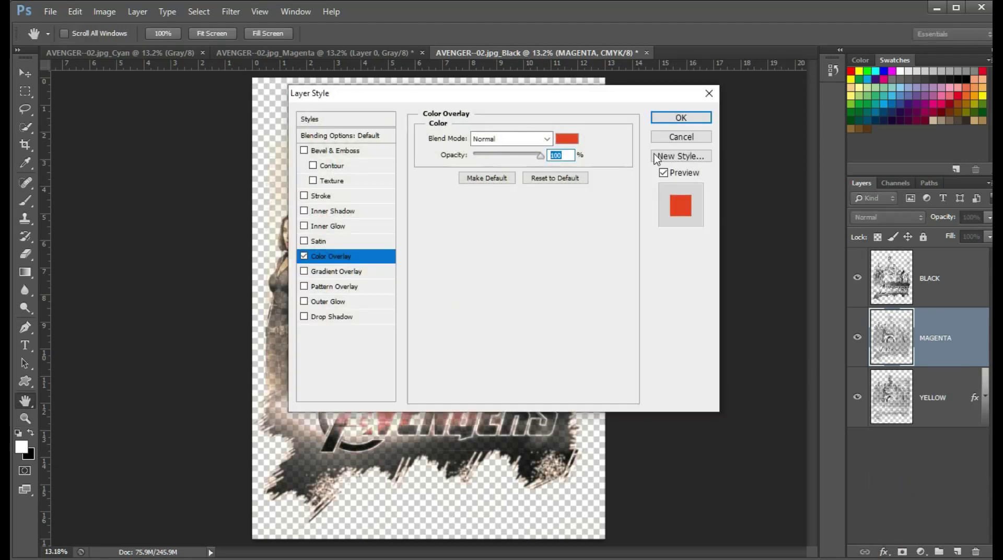
drag(671, 98, 395, 19)
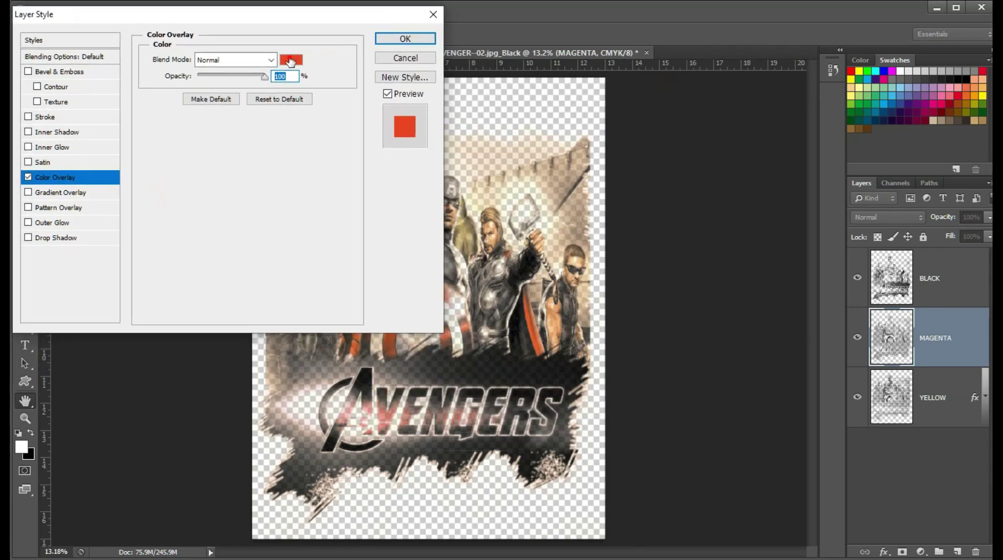
click(291, 59)
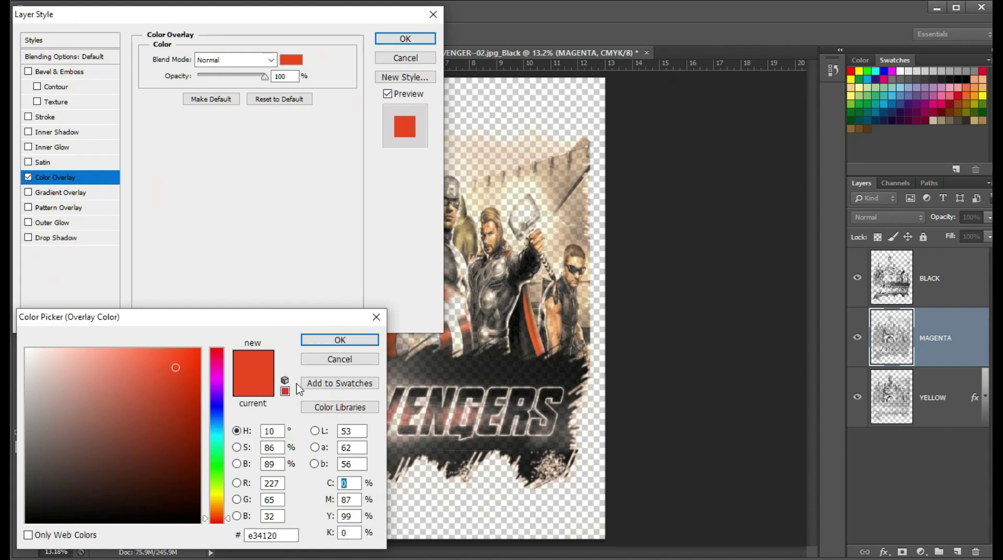
click(311, 409)
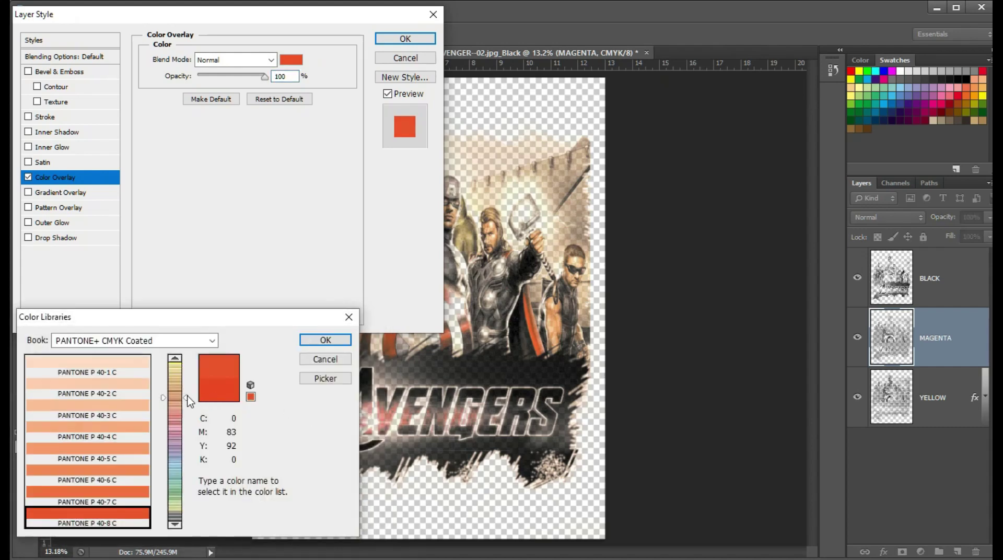
drag(187, 399, 184, 347)
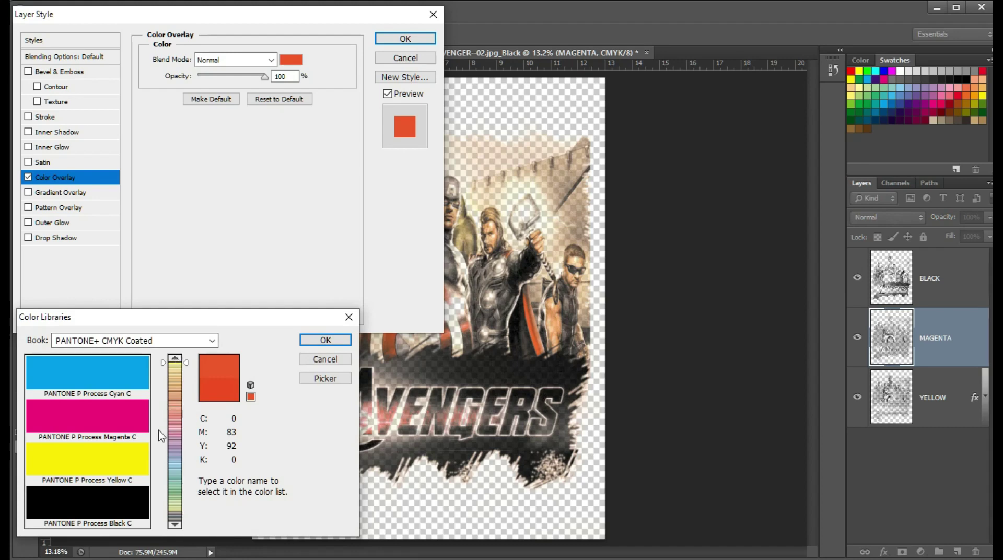
click(119, 418)
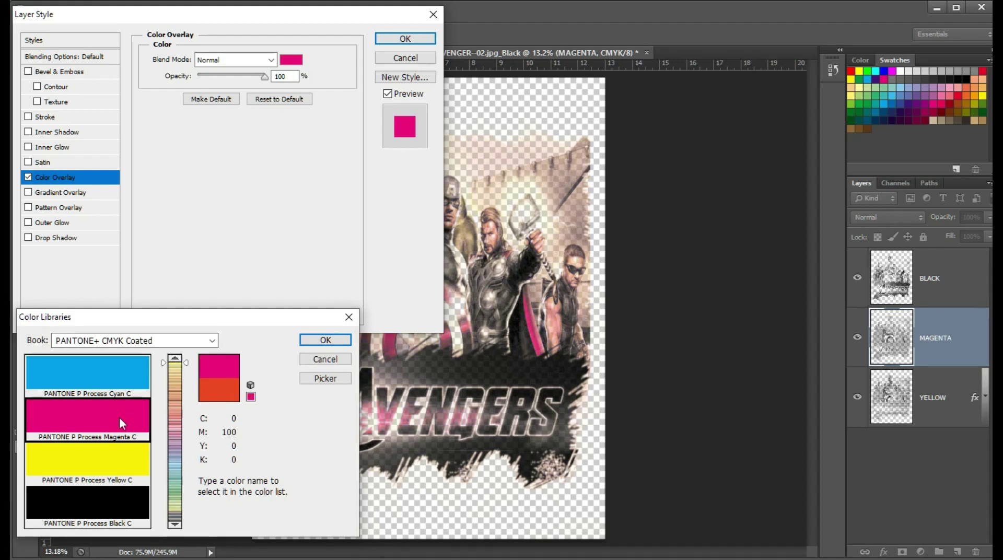
click(311, 340)
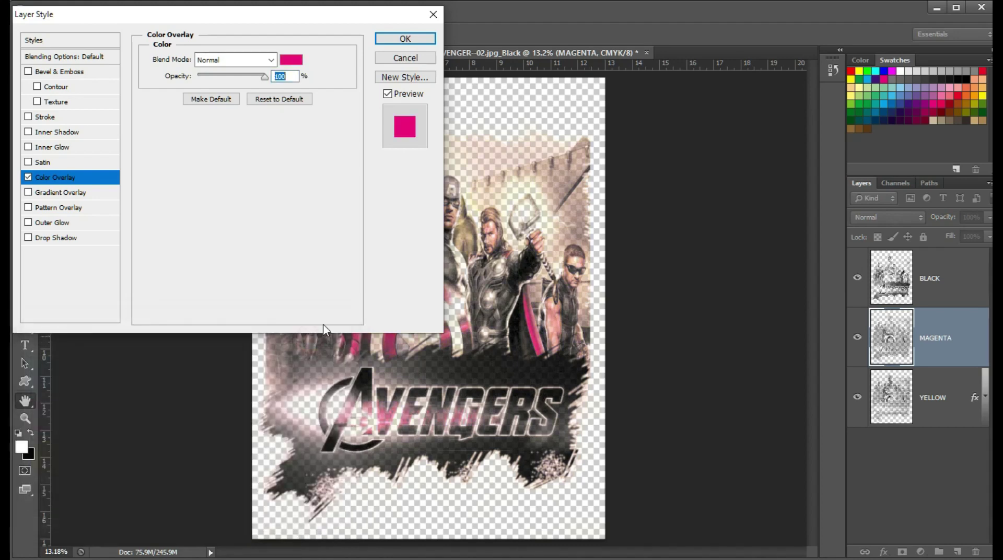
click(405, 39)
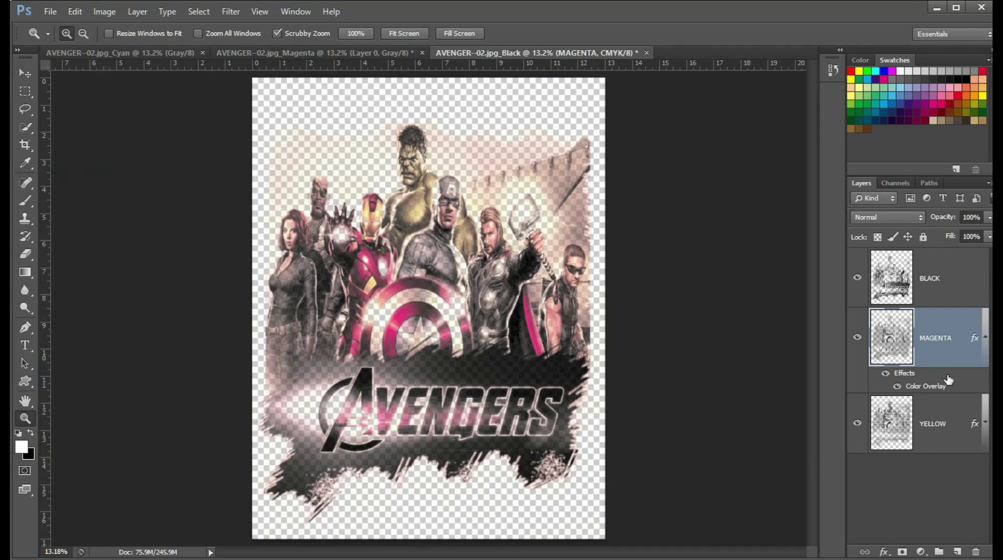
Show the MAGENTA and YELLOW effects lists and make BLACK the active layer
click(985, 339)
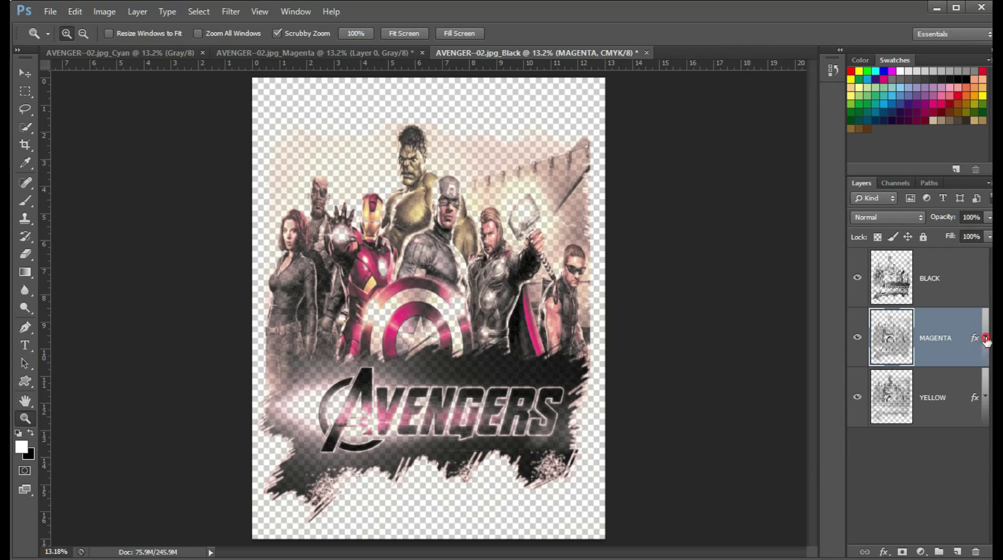
click(985, 338)
click(985, 424)
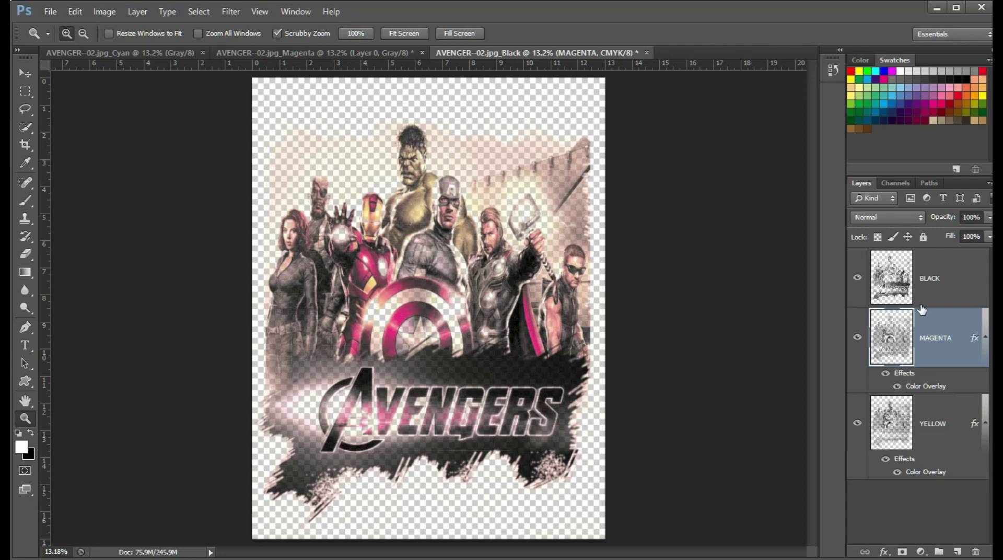
click(933, 291)
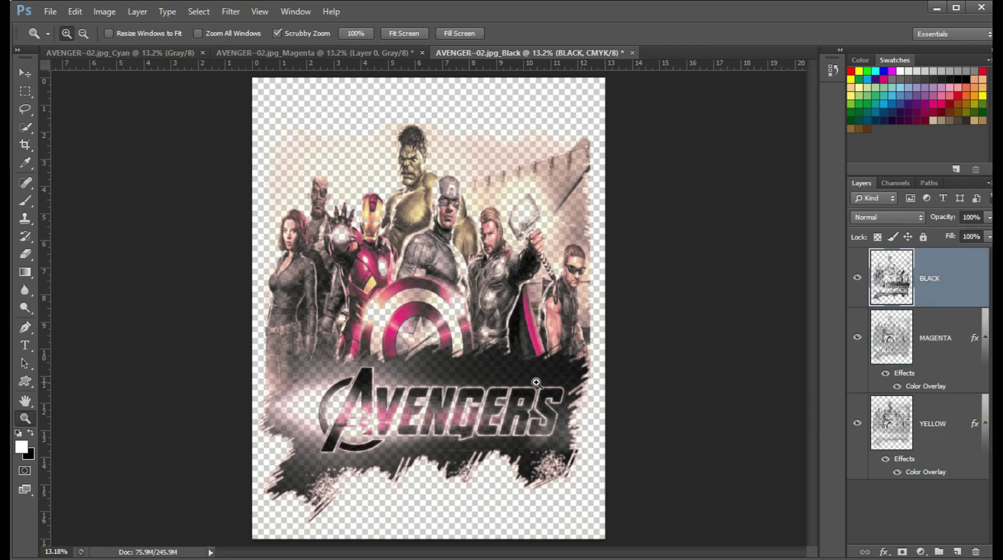
Close the Magenta document without saving changes
click(357, 52)
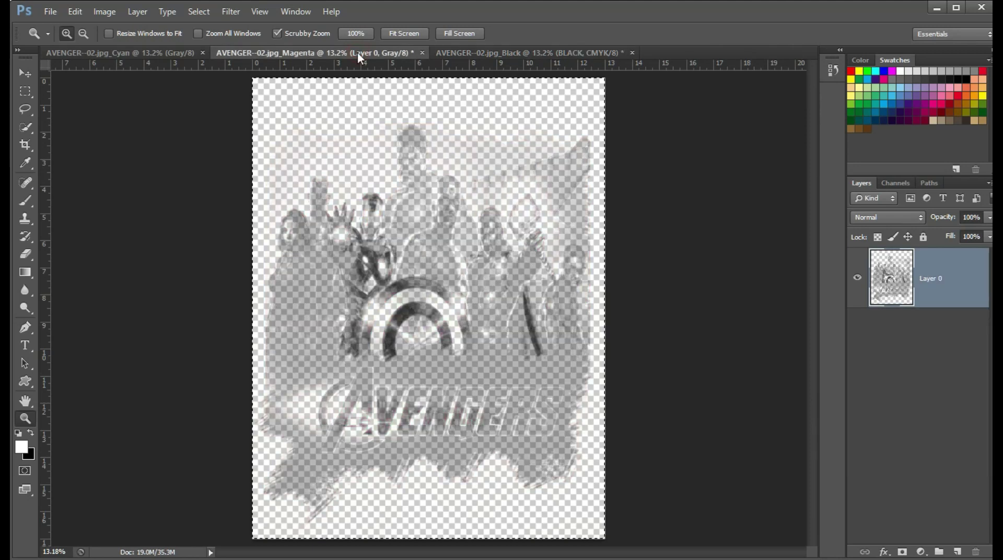
click(423, 52)
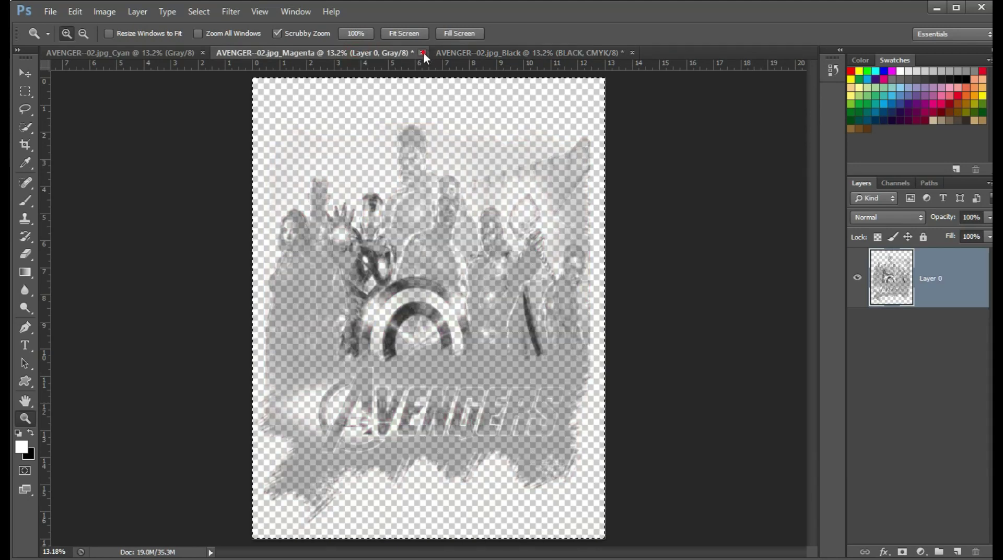
click(517, 229)
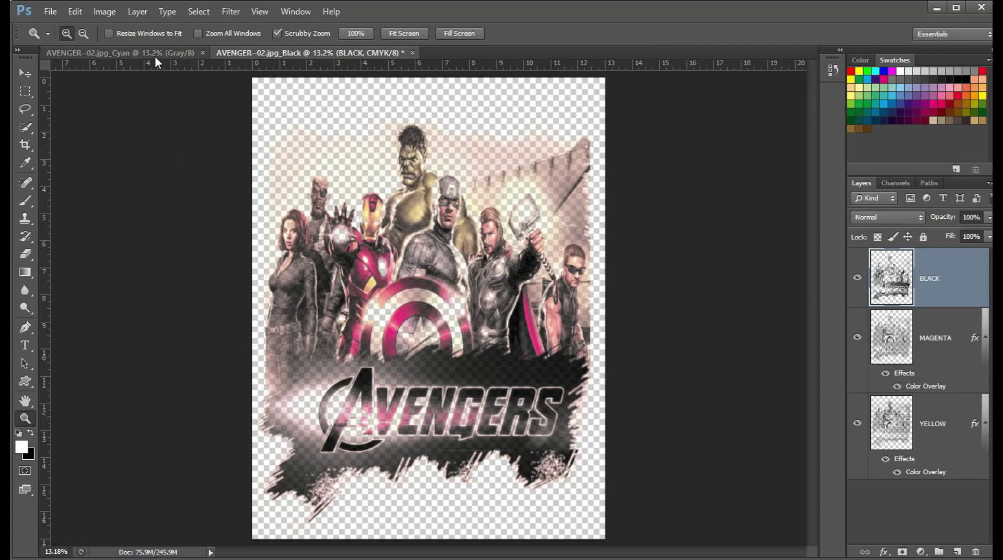
Convert the Cyan image to a 300 ppi Bitmap with a 55 lines/inch, 75° Diamond halftone
click(155, 52)
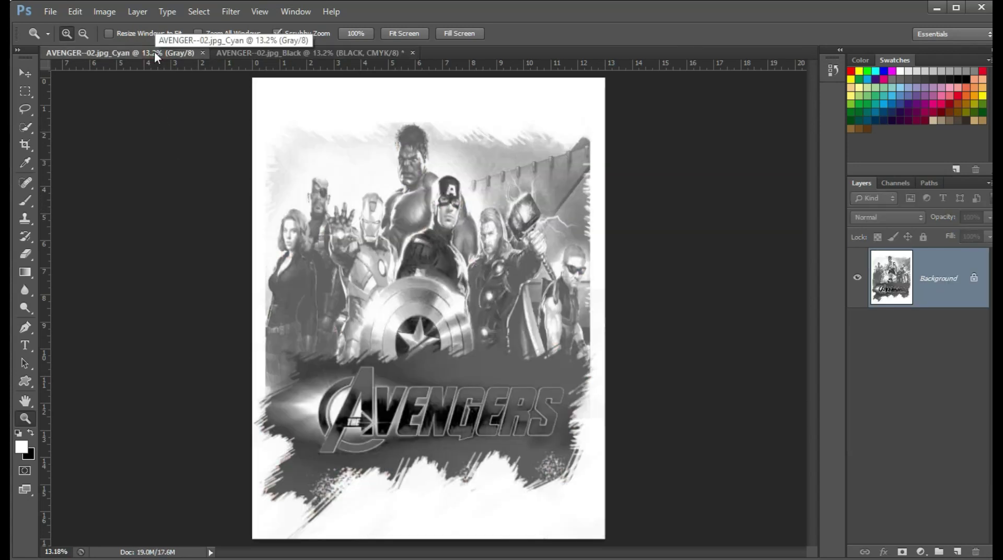
click(105, 11)
mouse_move(114, 26)
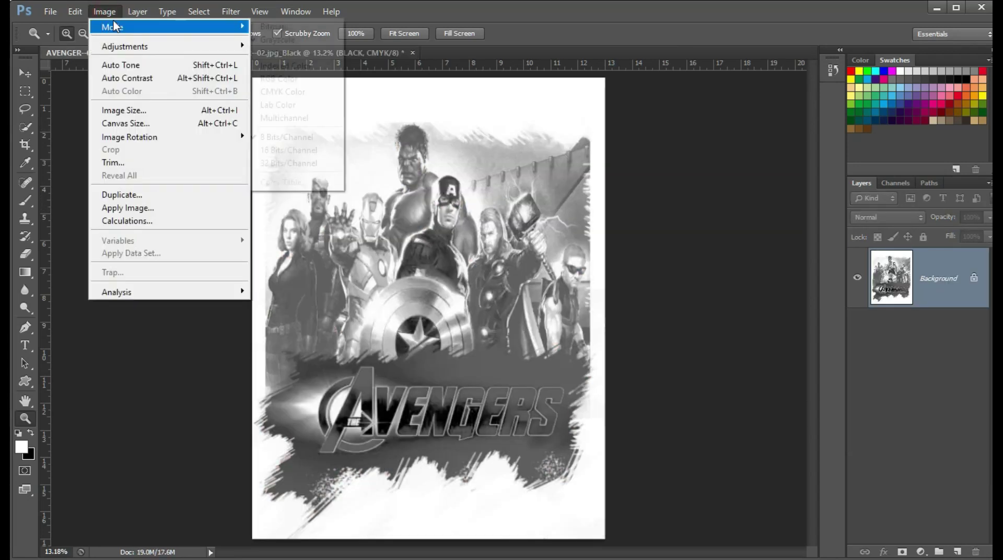
click(298, 26)
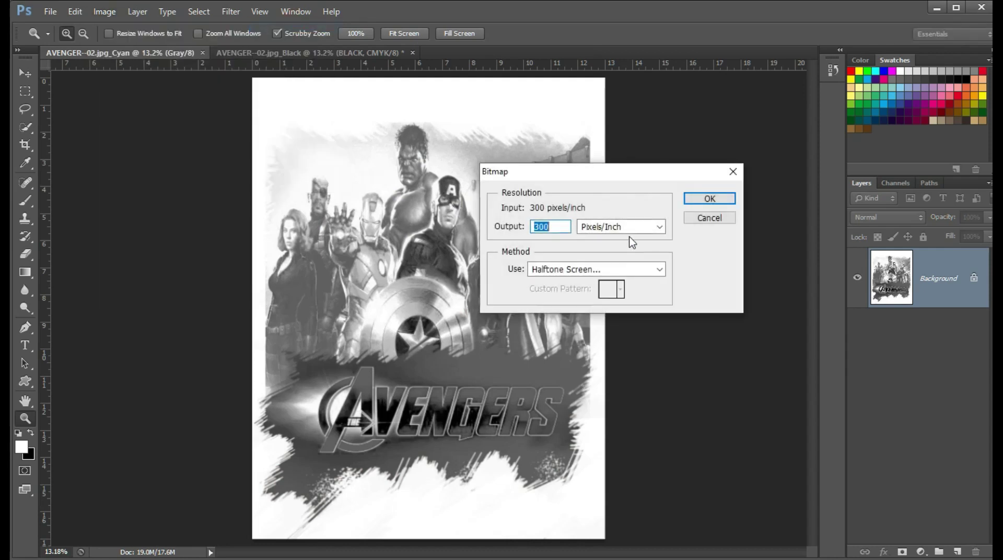
click(709, 198)
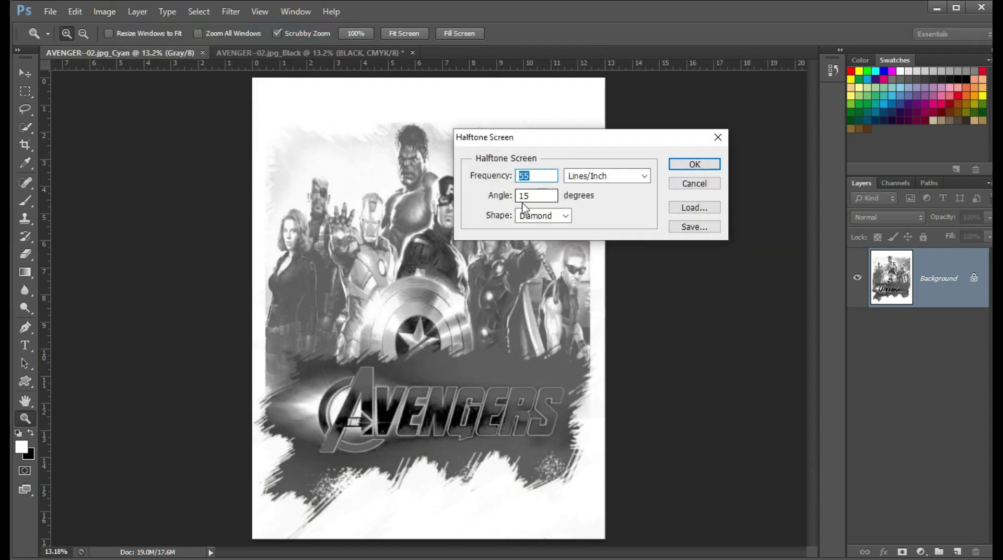
click(524, 197)
text(75)
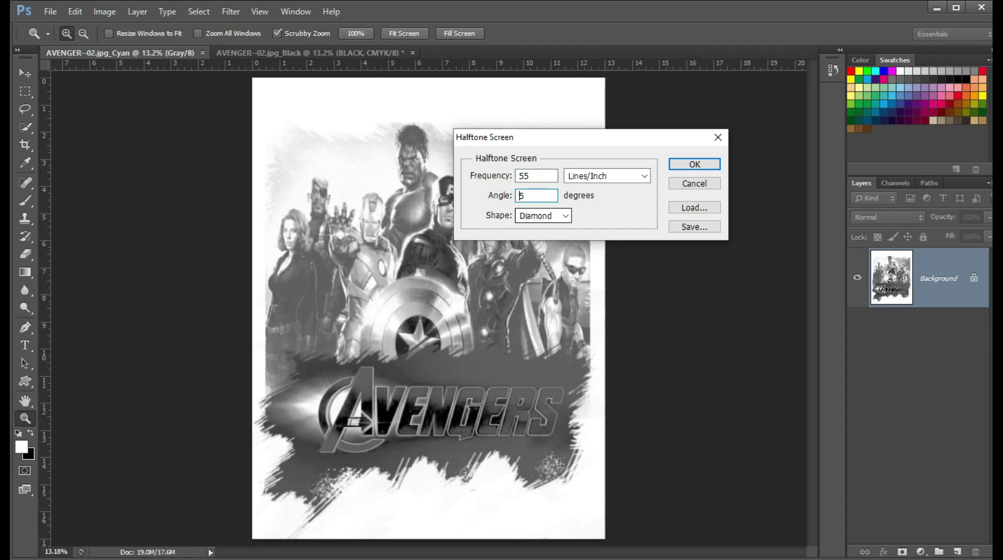
click(694, 164)
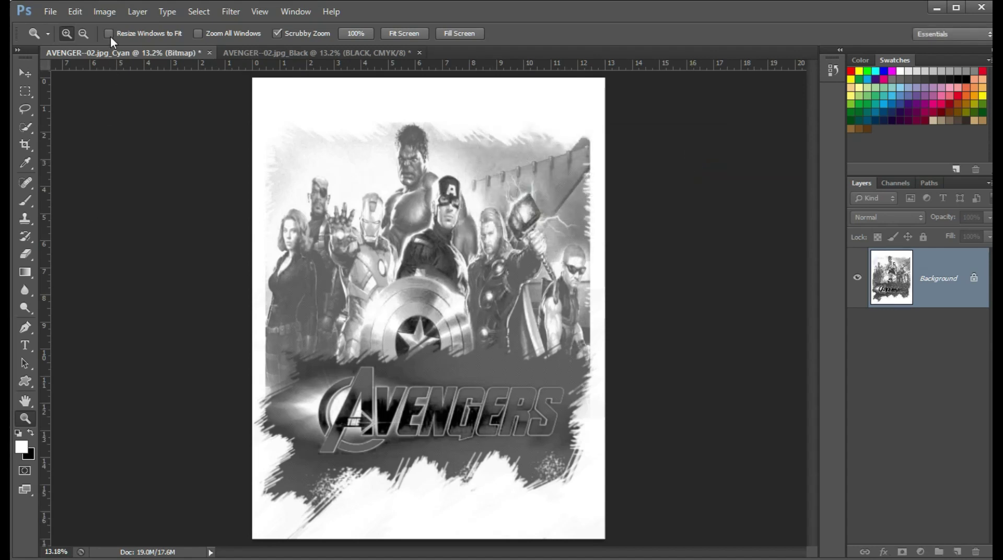
click(104, 12)
mouse_move(112, 26)
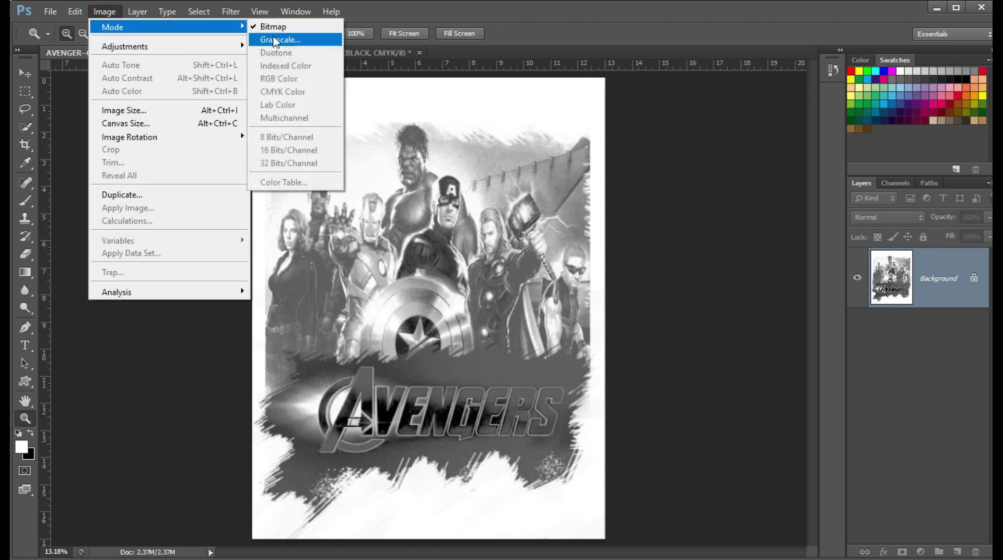
Convert the Cyan image to Grayscale and unlock the Background as Layer 0
click(276, 39)
key(Return)
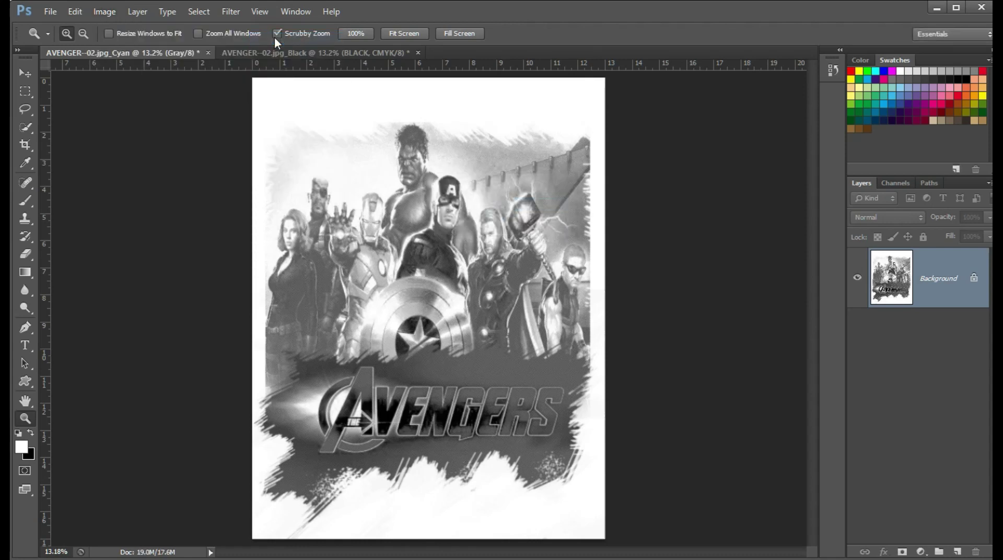
double_click(947, 282)
key(Return)
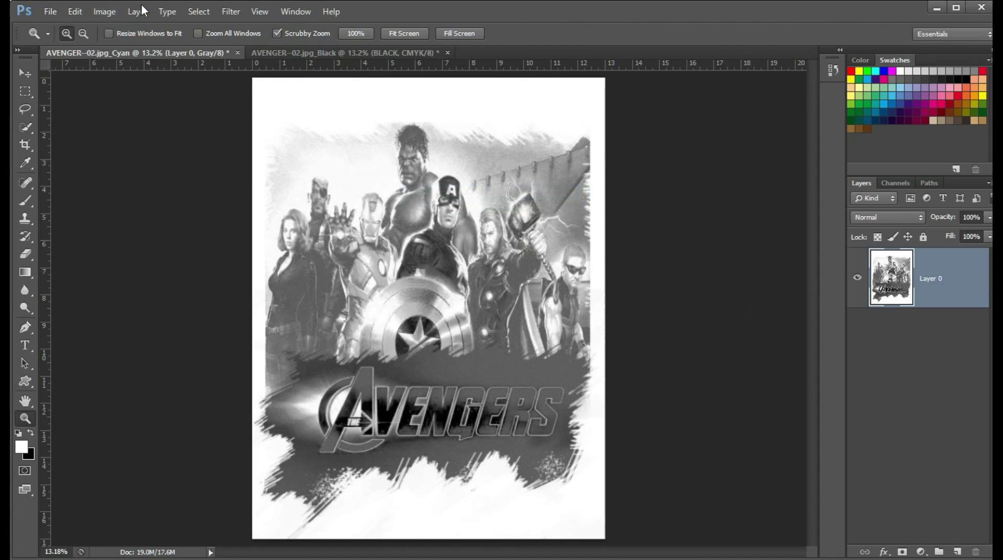
Delete the white areas via Color Range, reset default colours, then deselect and select all
click(194, 15)
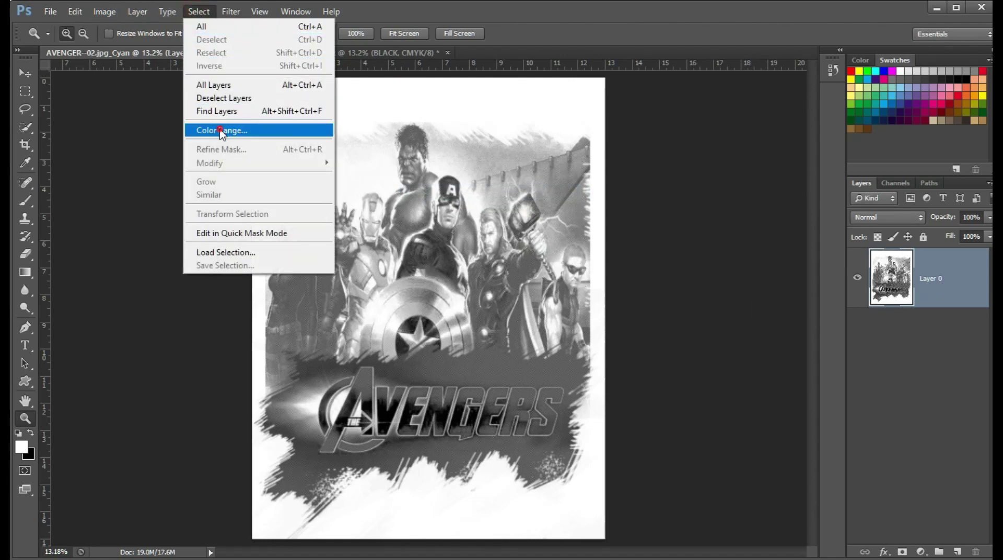
click(222, 131)
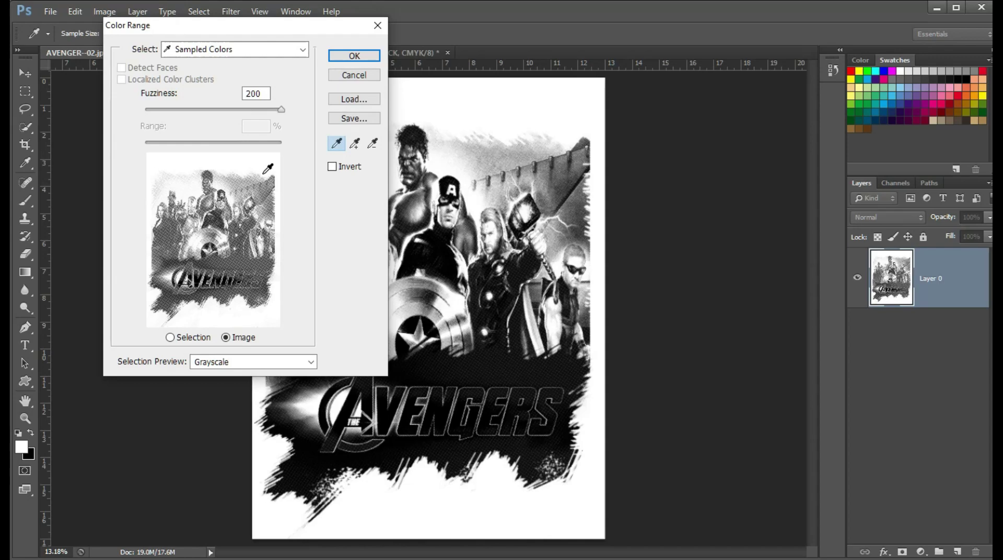
click(356, 56)
key(Delete)
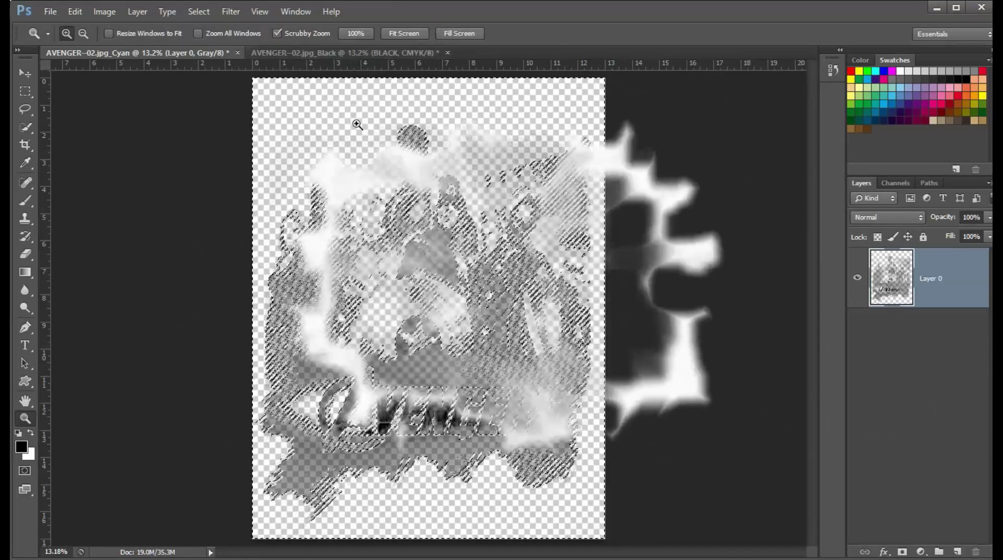
key(x)
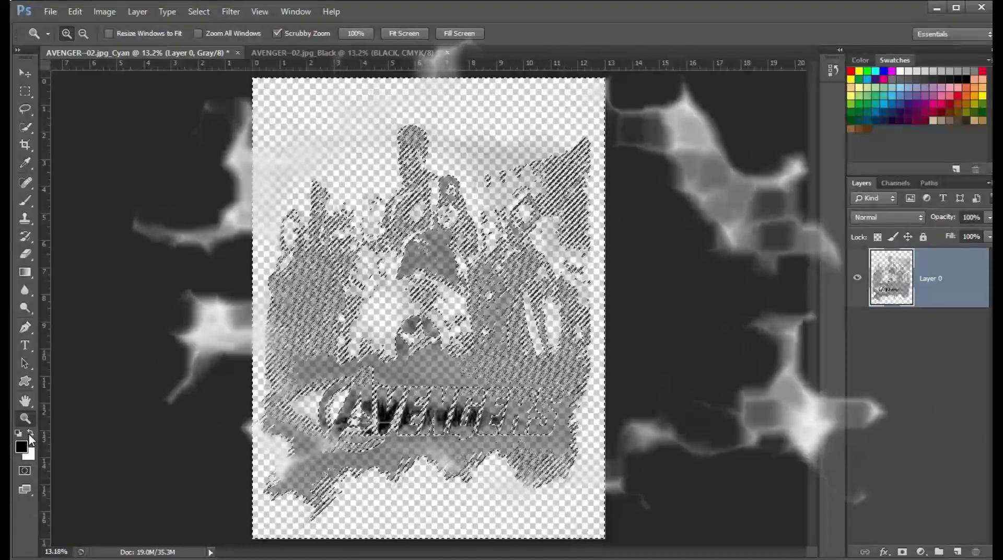
click(30, 434)
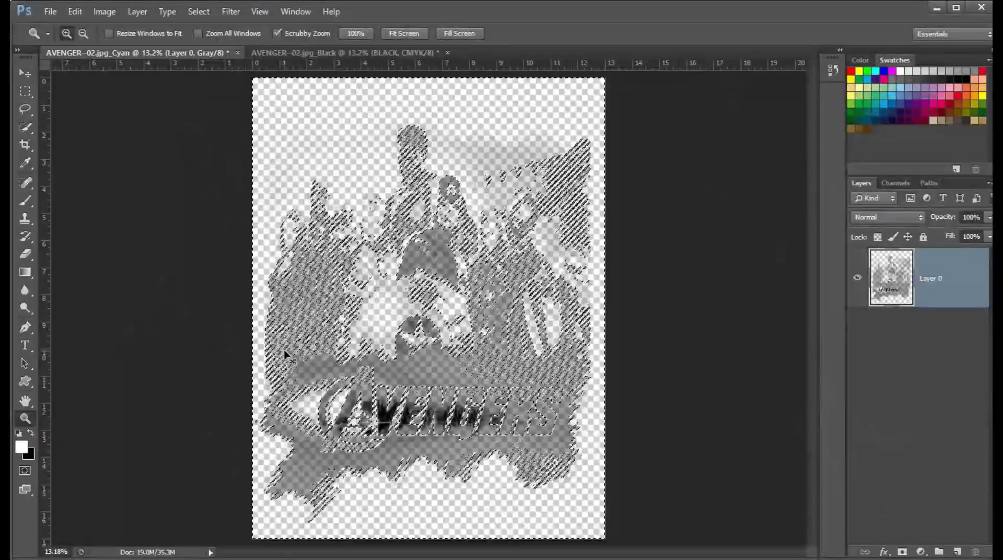
key(ctrl+d)
key(ctrl+a)
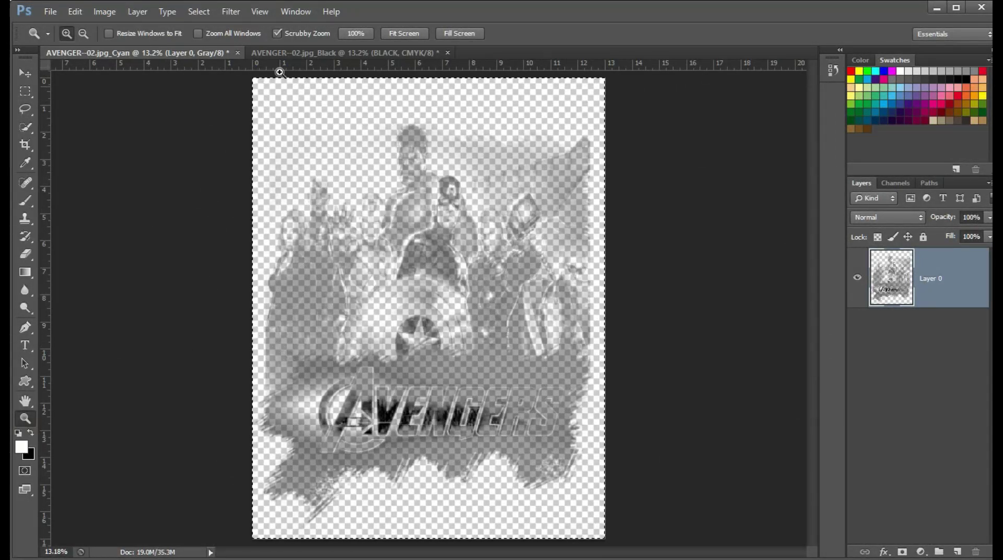
Paste the cyan plate in place above MAGENTA in the poster and name the layer CYANS
click(293, 53)
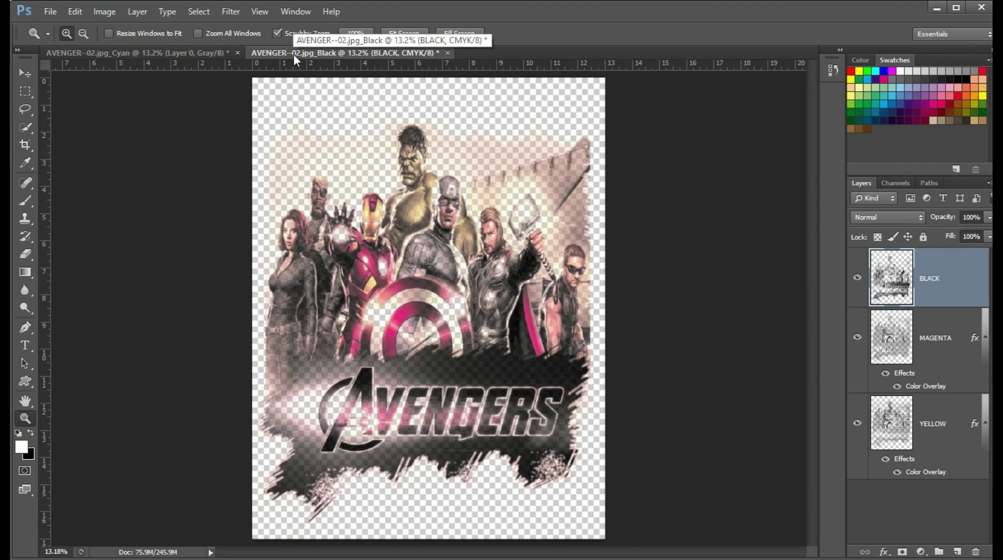
click(956, 348)
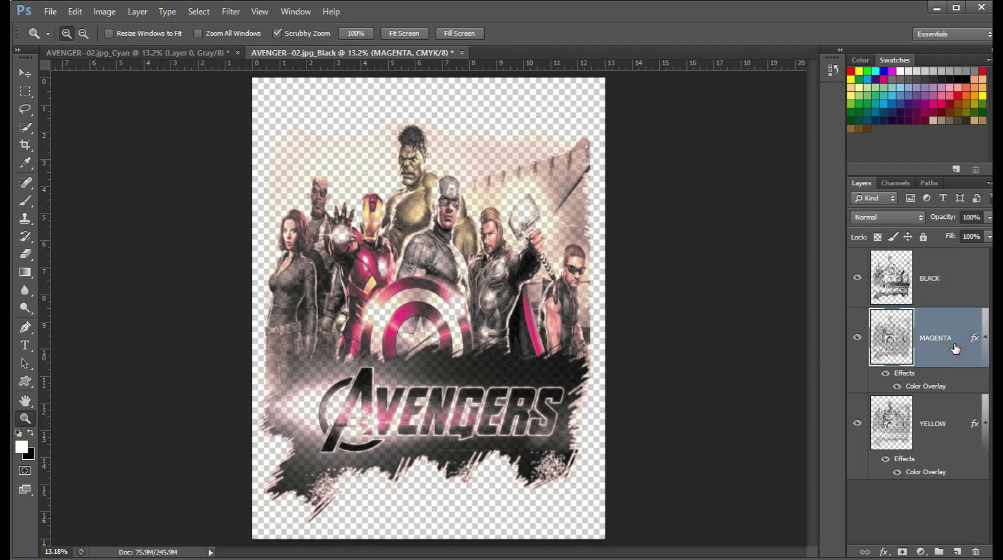
click(76, 11)
mouse_move(99, 144)
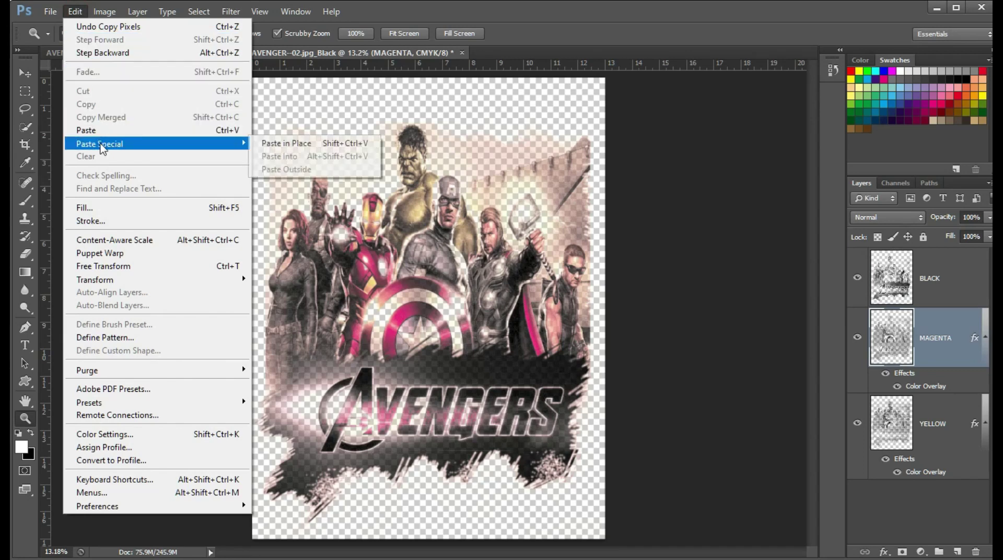
click(277, 144)
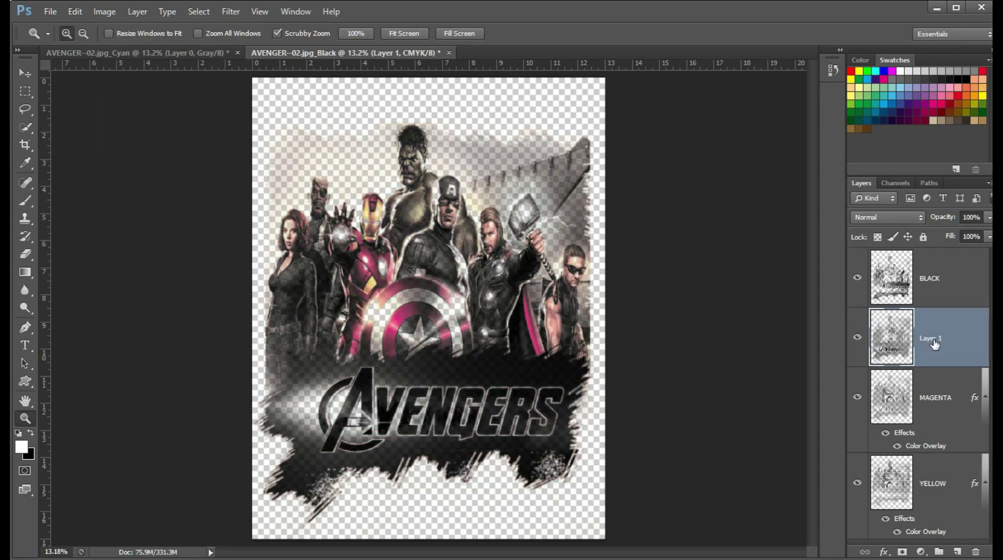
double_click(933, 340)
key(BackSpace)
text(CYANS)
key(Return)
Apply a PANTONE P Process Cyan C Color Overlay effect to the CYANS layer
click(886, 551)
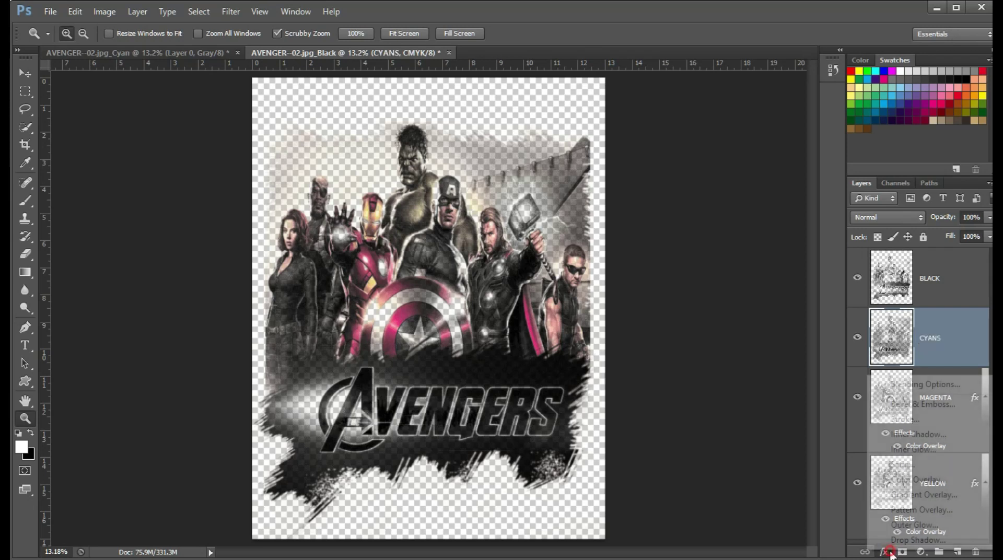
key(Escape)
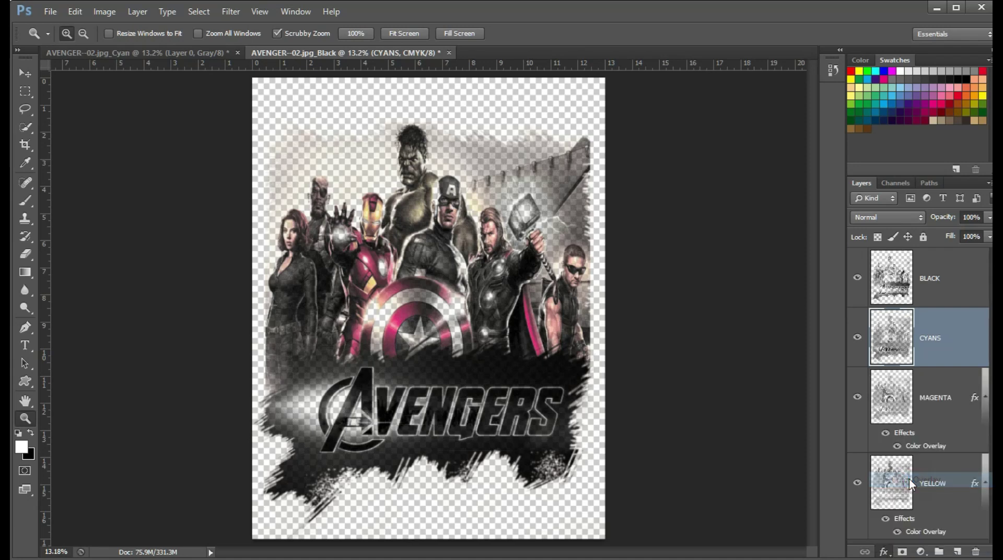
key(h)
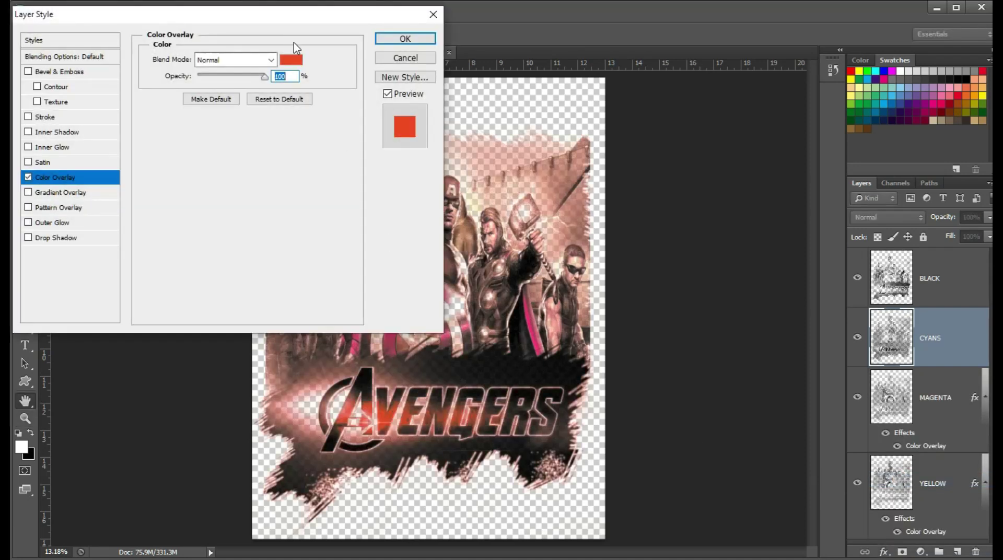
click(291, 61)
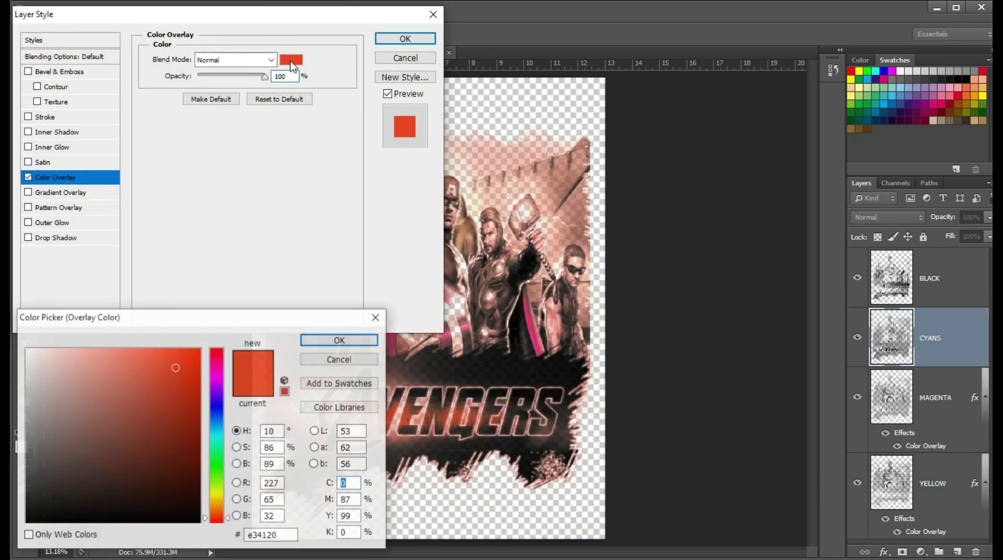
click(326, 409)
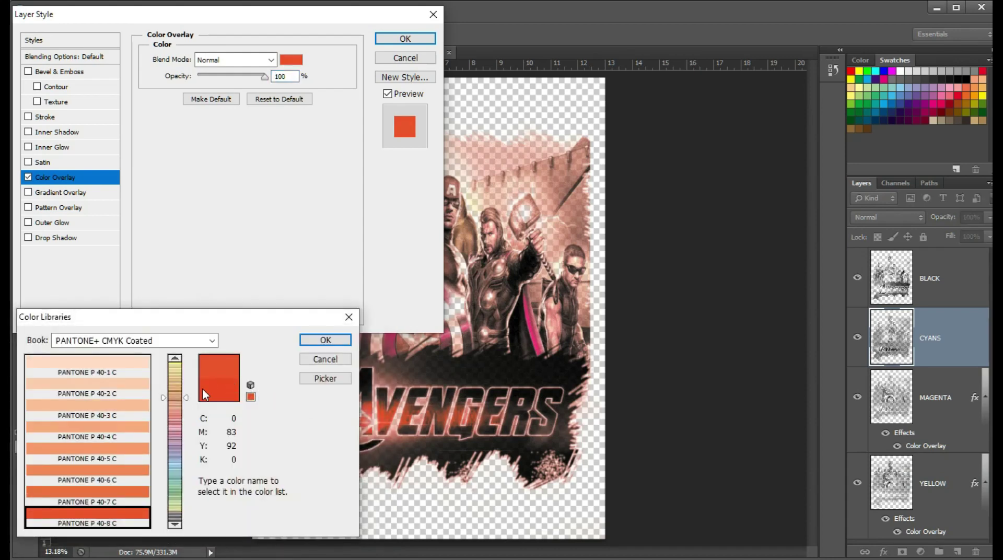
drag(186, 397, 188, 349)
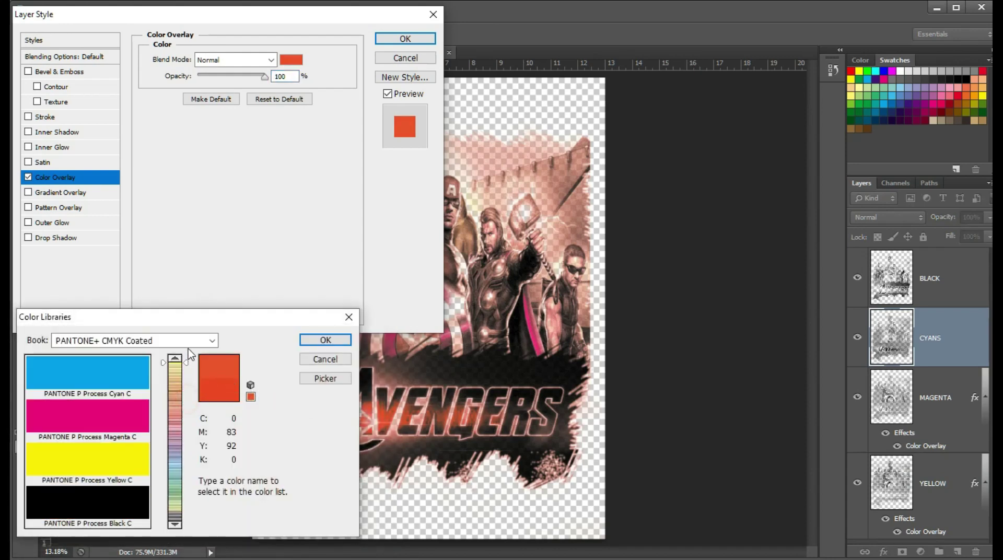
click(130, 371)
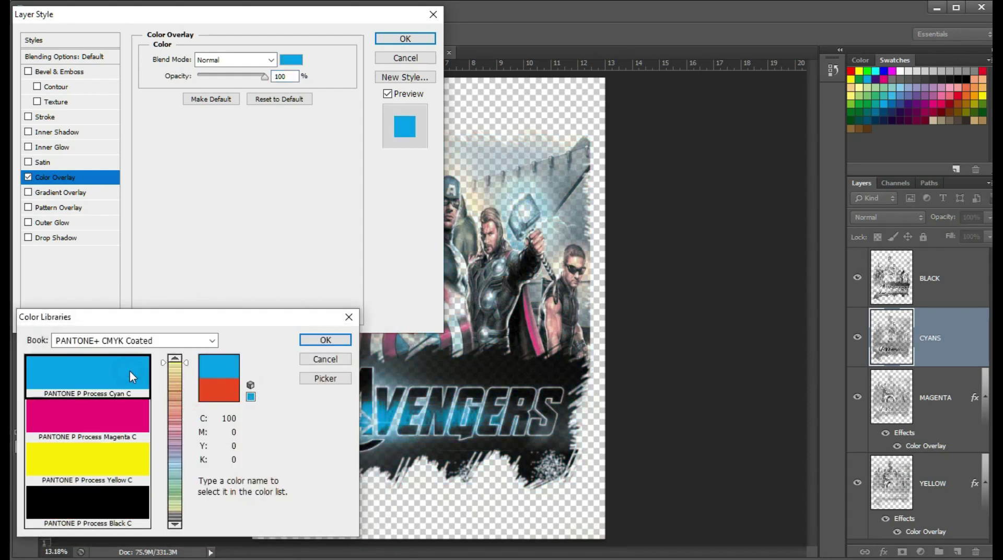
click(324, 341)
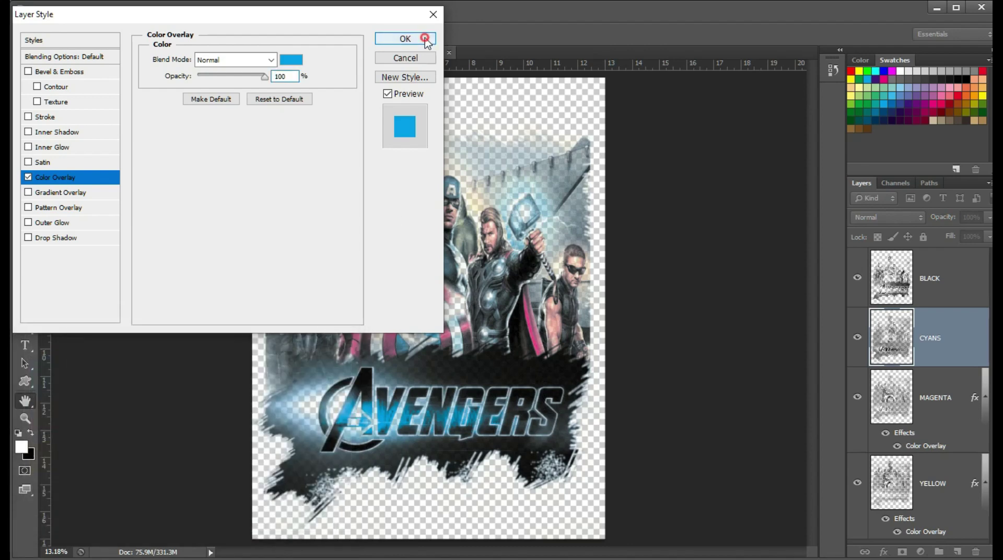
click(426, 39)
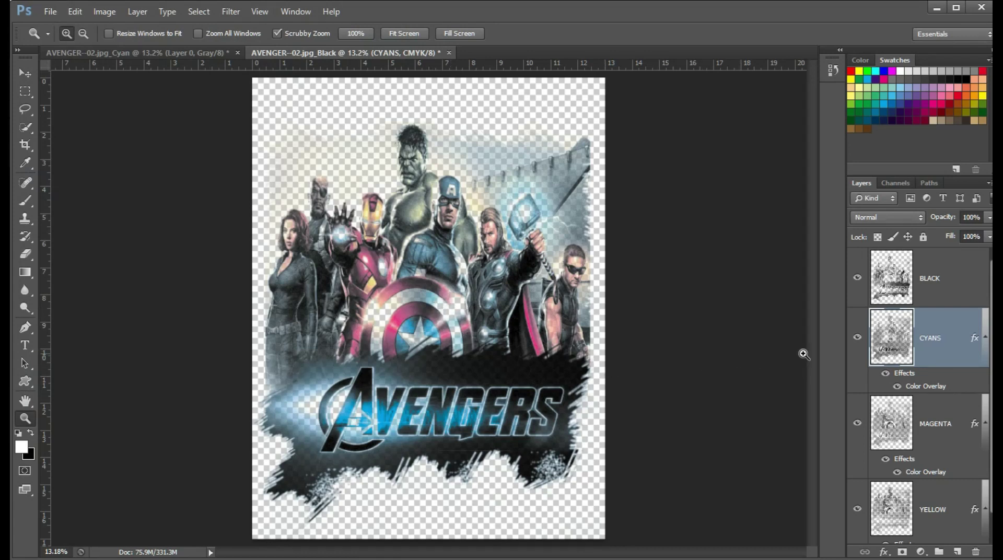
Add a new empty layer above the BLACK layer
scroll(919, 340, down, 2)
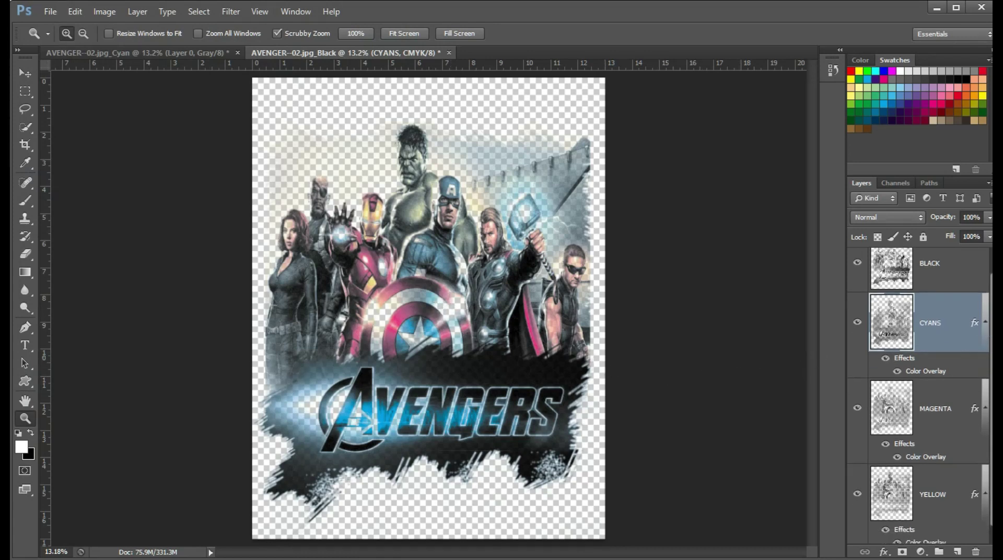
scroll(959, 332, up, 2)
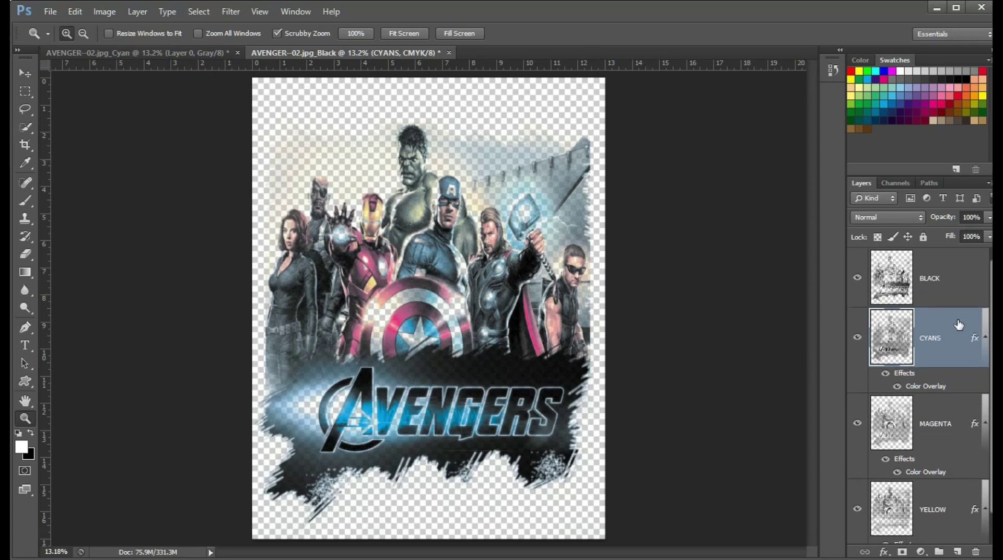
click(957, 268)
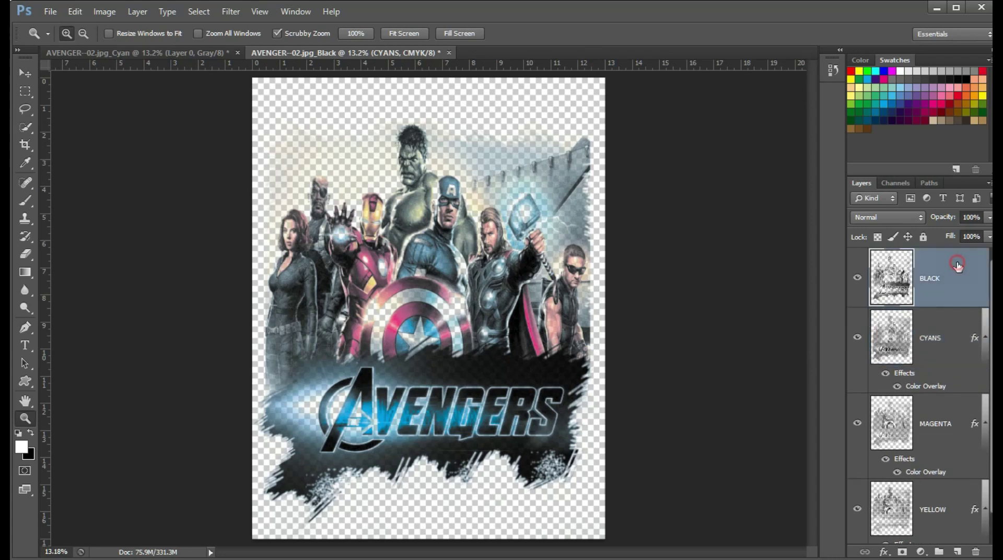
click(957, 552)
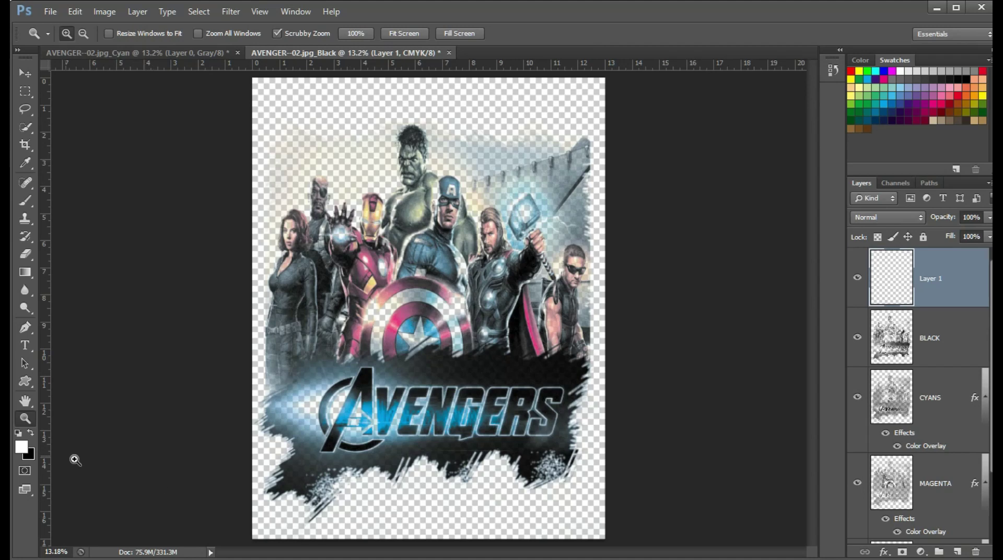
Hide the BLACK, CYANS, MAGENTA and YELLOW plates
click(857, 340)
click(857, 397)
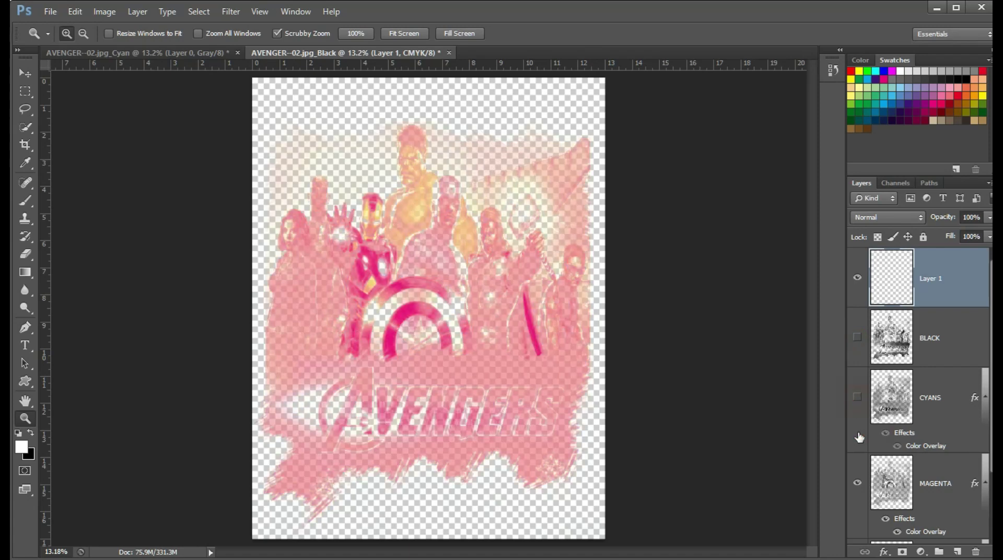
click(857, 484)
scroll(864, 478, down, 3)
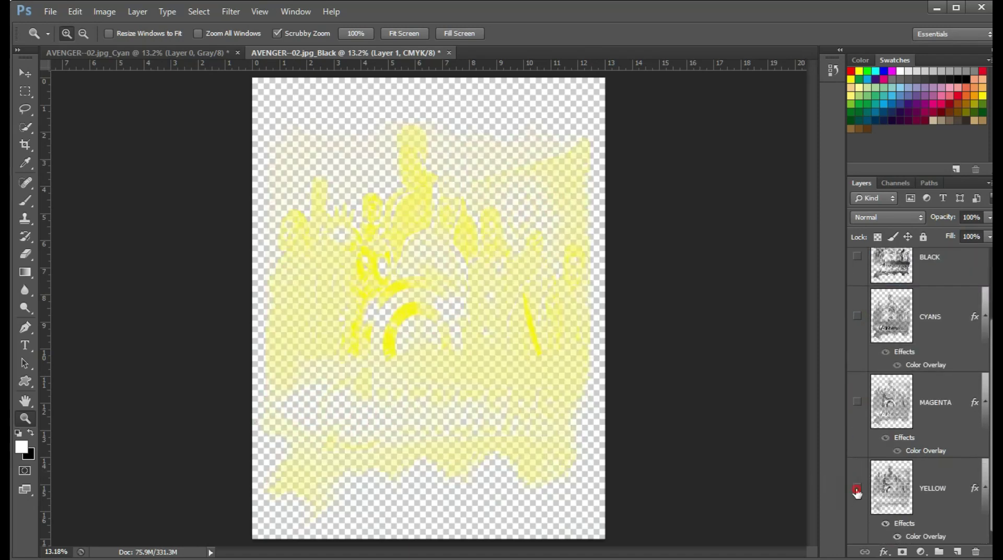
click(857, 488)
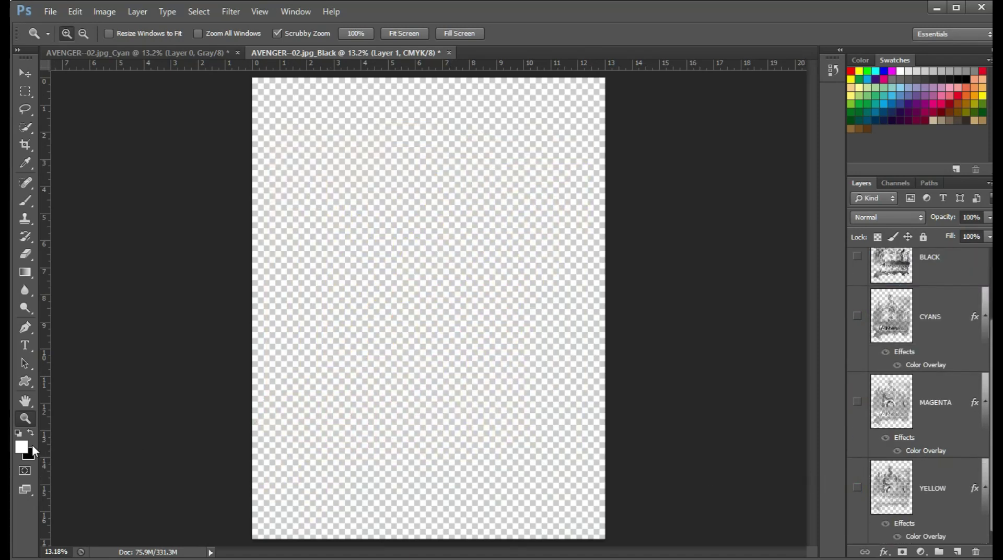
Draw a white rectangle covering the whole page with the Rectangle Tool
click(25, 381)
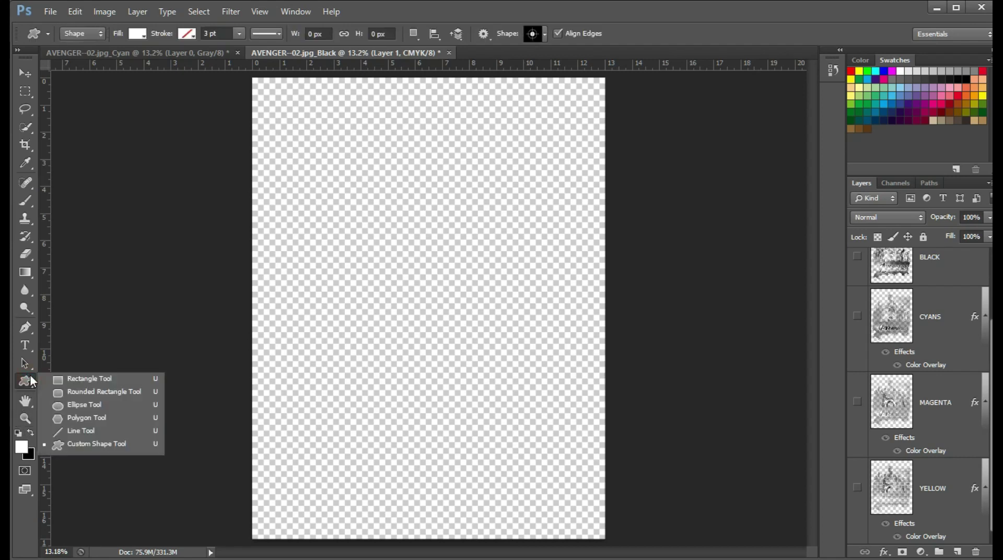
click(63, 378)
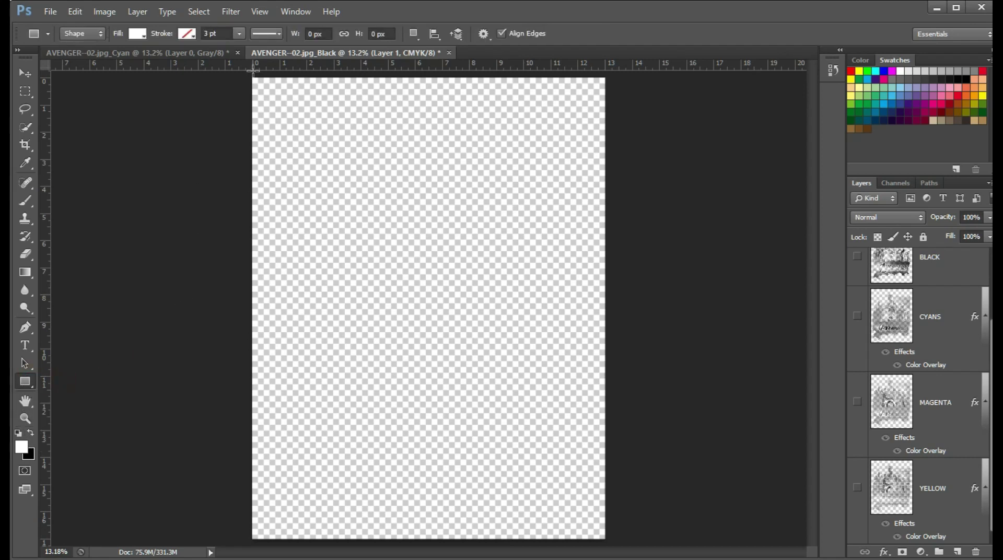
drag(249, 75, 611, 543)
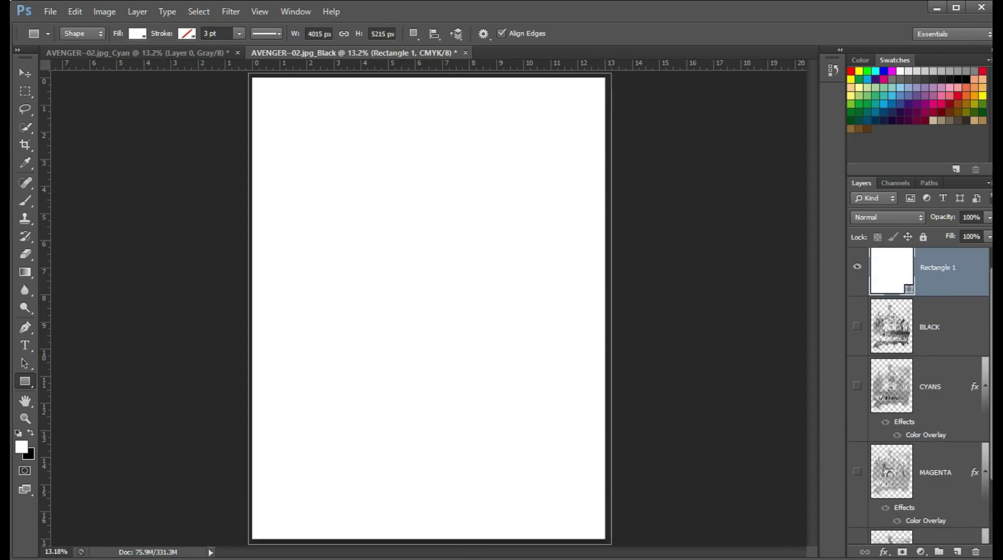
Move Rectangle 1 to the bottom of the layer stack and show CYANS again
scroll(919, 395, down, 3)
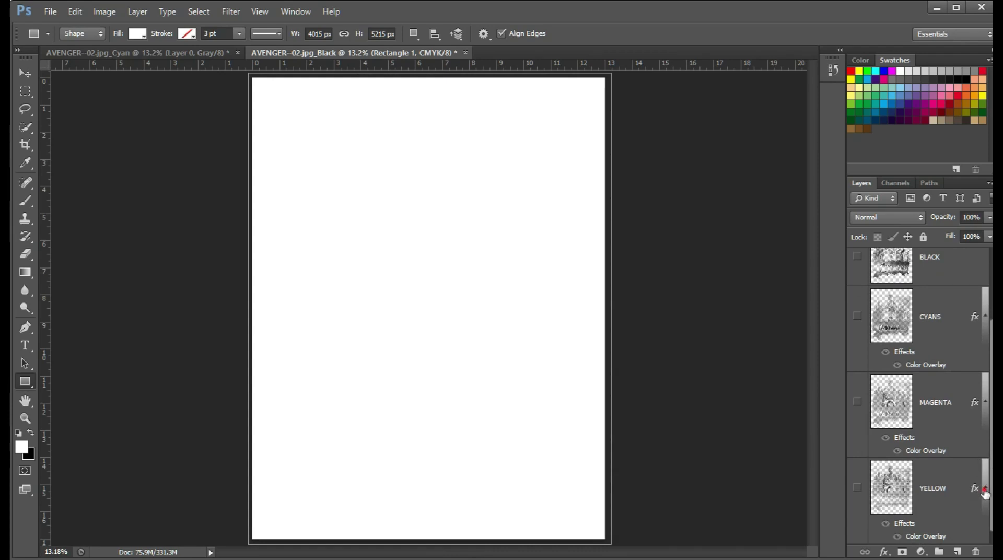
scroll(984, 465, up, 1)
click(985, 432)
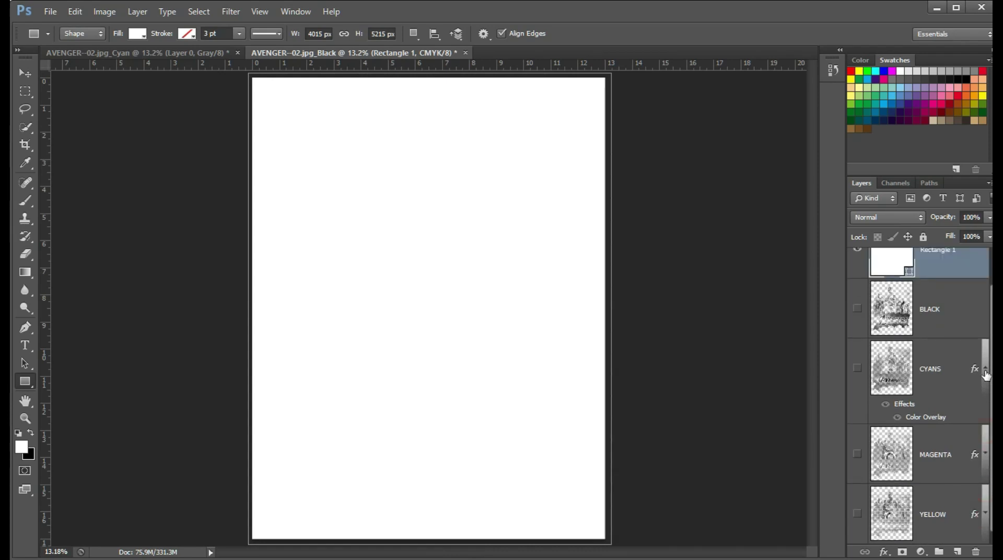
click(985, 374)
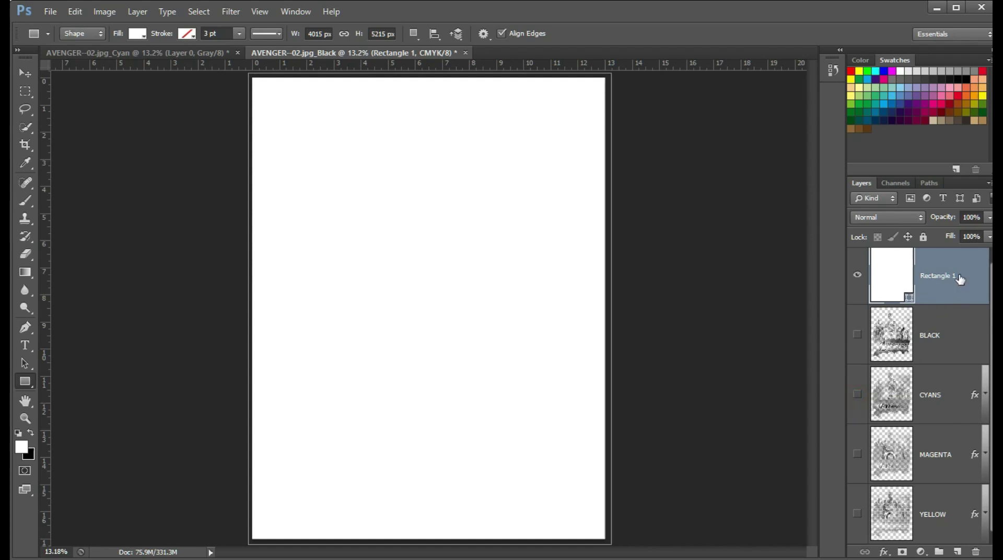
drag(958, 280, 963, 538)
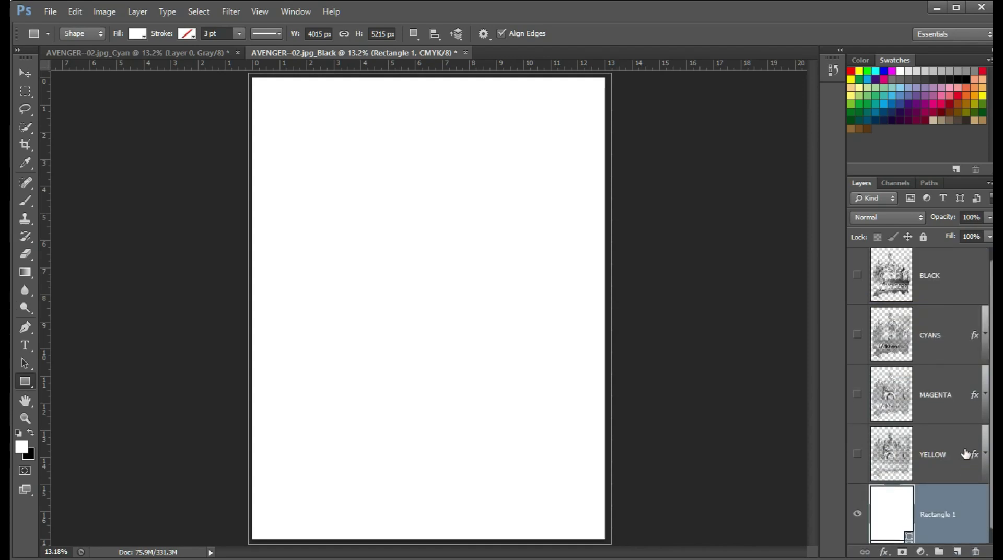
click(857, 334)
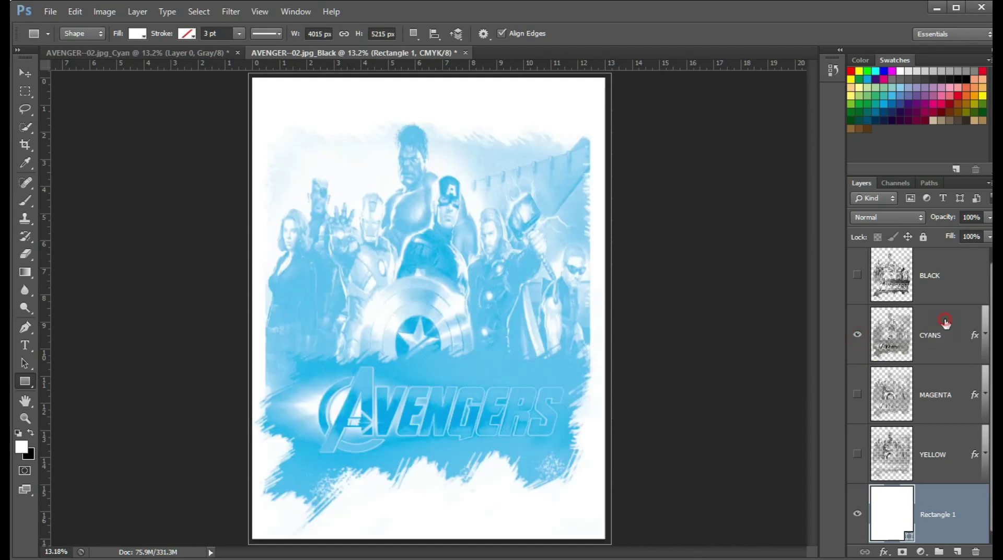
Select CYANS and zoom in on the shield and the heroes' faces
click(944, 323)
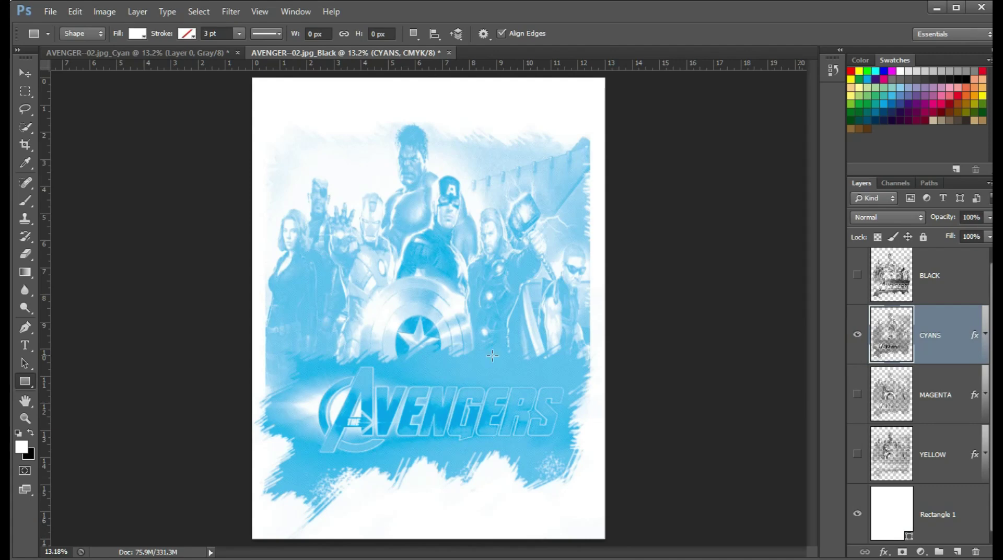
key(z)
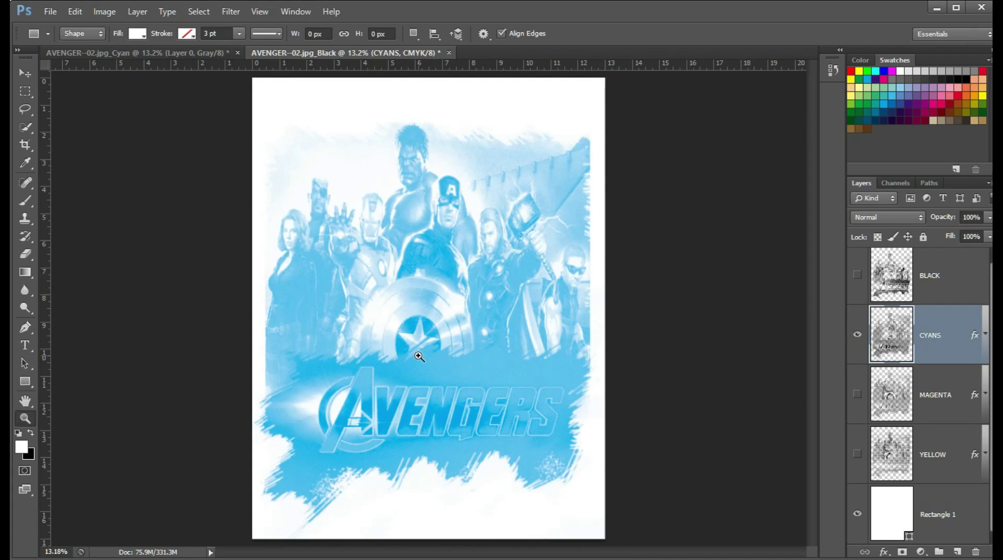
drag(437, 303, 475, 227)
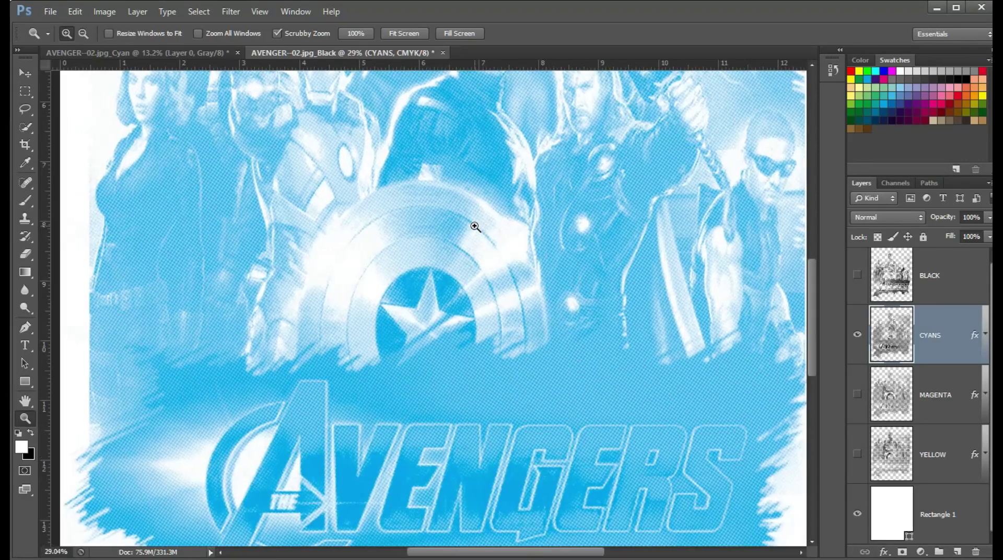
mouse_move(485, 200)
mouse_down()
mouse_move(442, 296)
mouse_move(444, 360)
mouse_move(475, 352)
mouse_move(465, 340)
mouse_up()
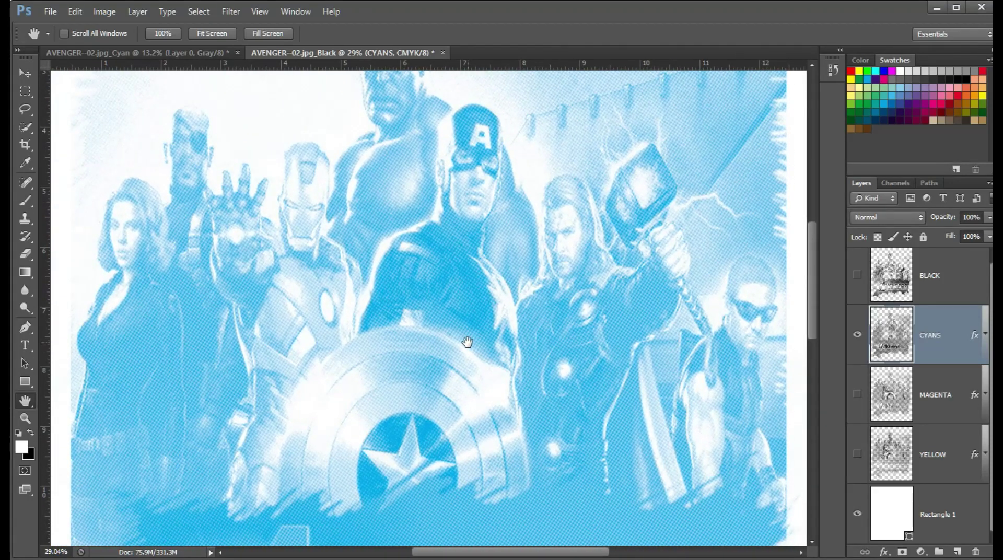
Compare the plates, then show MAGENTA, YELLOW and BLACK over the cyan
click(857, 395)
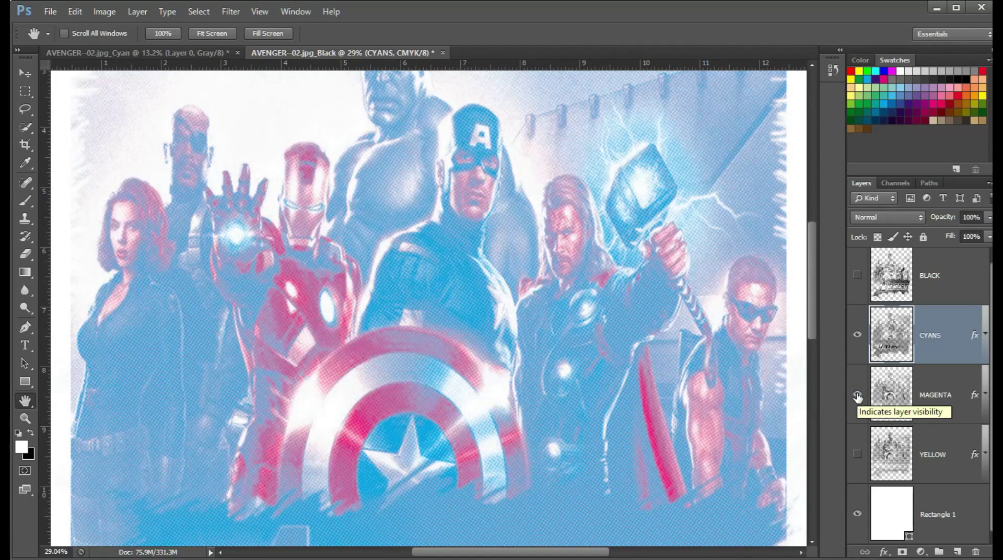
click(857, 395)
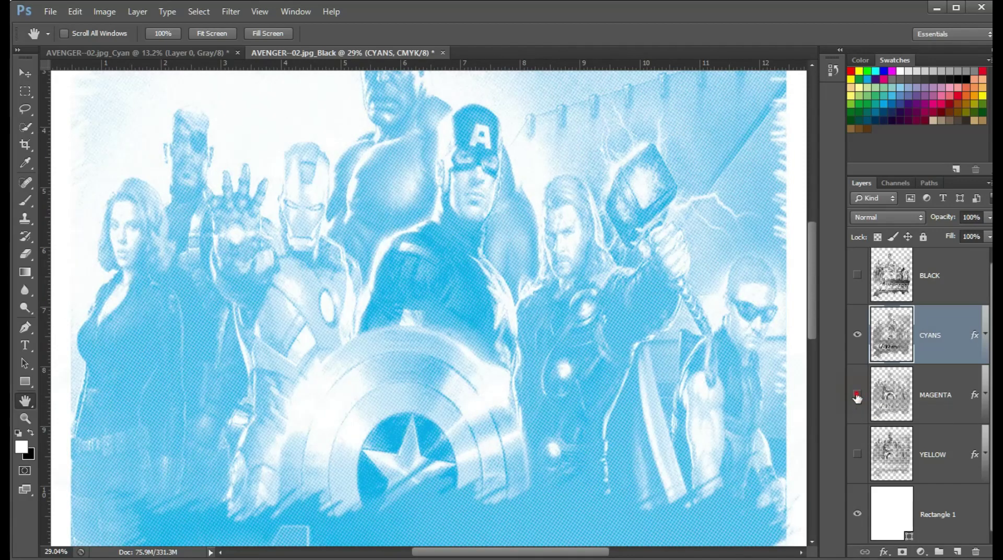
click(857, 396)
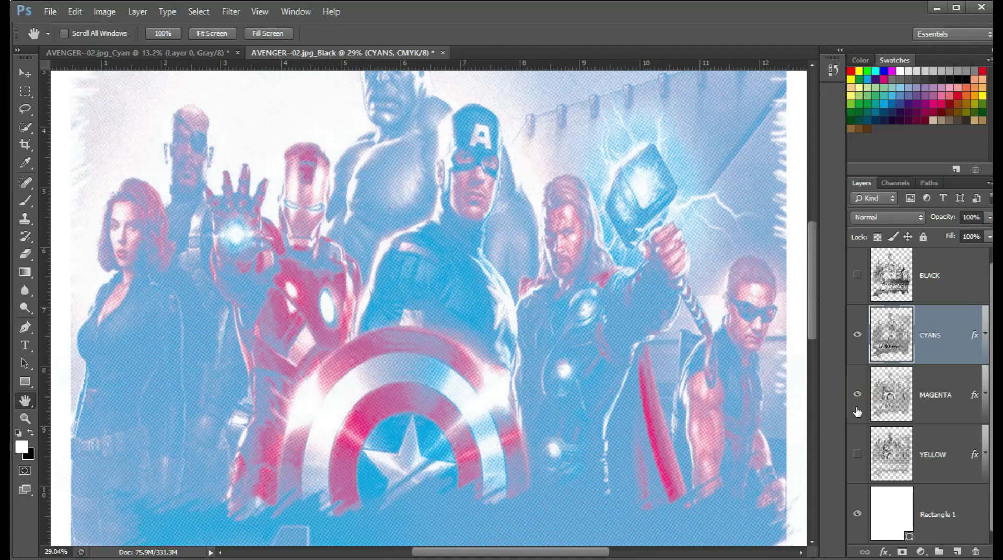
click(857, 396)
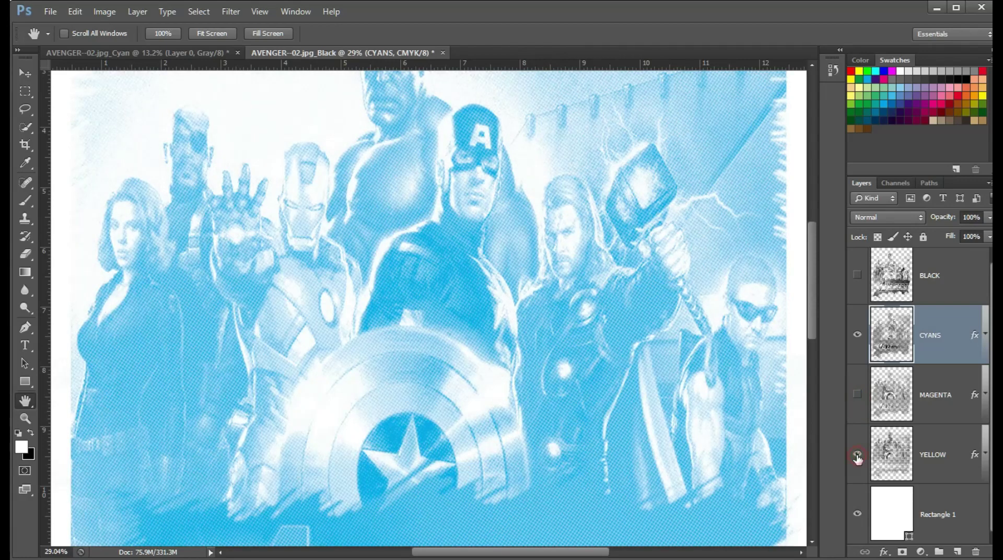
click(857, 456)
click(857, 456)
click(857, 457)
click(858, 396)
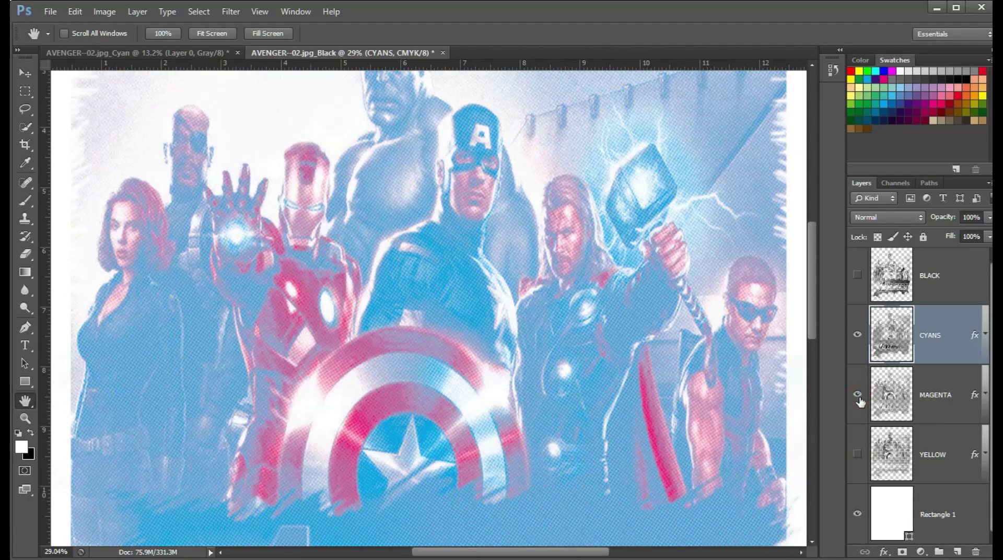
click(857, 456)
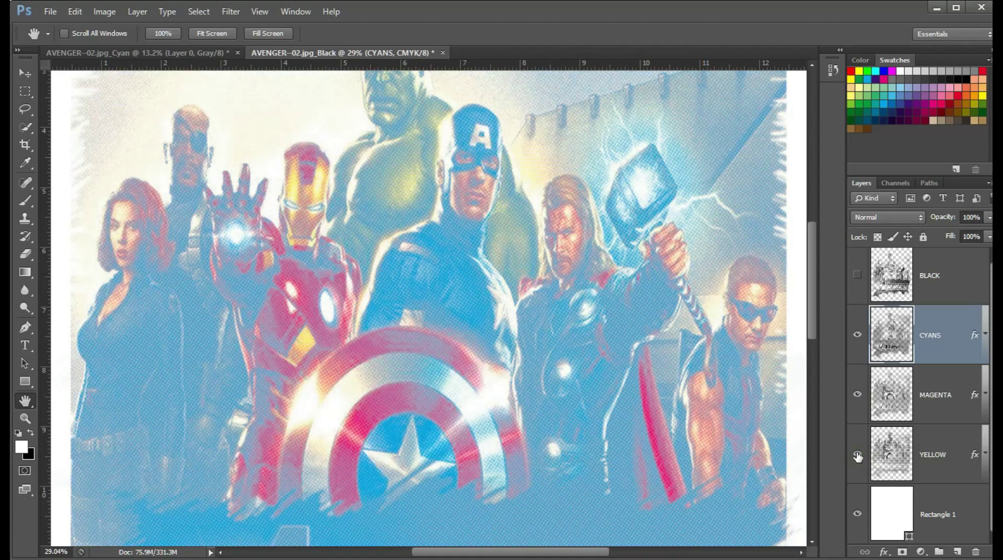
click(857, 275)
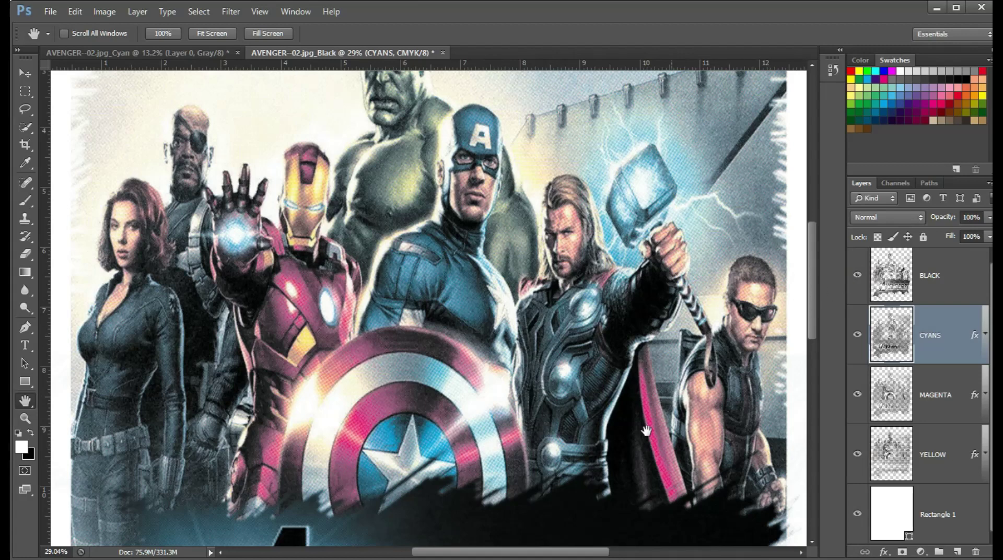
key(d)
key(x)
key(z)
mouse_move(450, 345)
mouse_down()
mouse_move(509, 264)
mouse_move(475, 352)
mouse_move(496, 298)
mouse_move(354, 300)
mouse_up()
key(h)
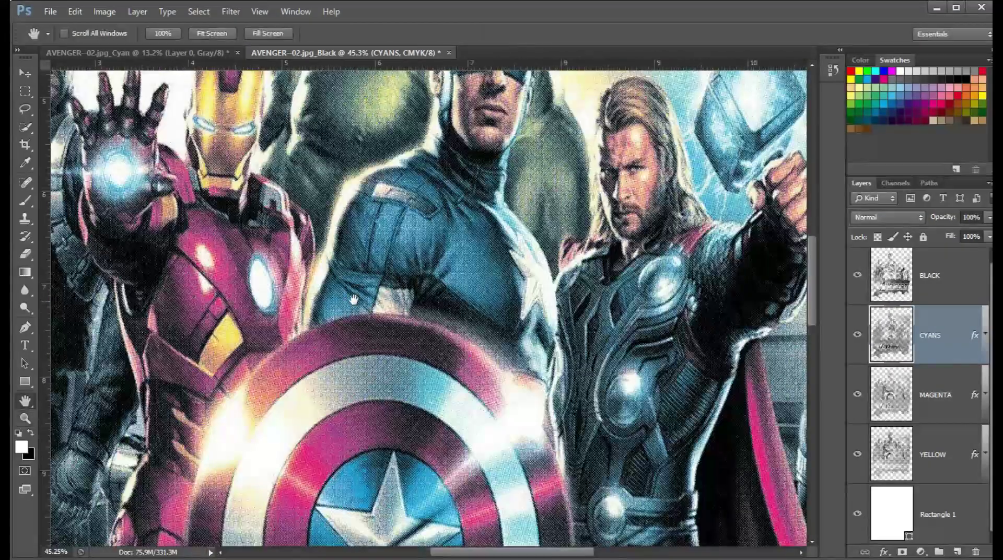
drag(403, 385, 410, 303)
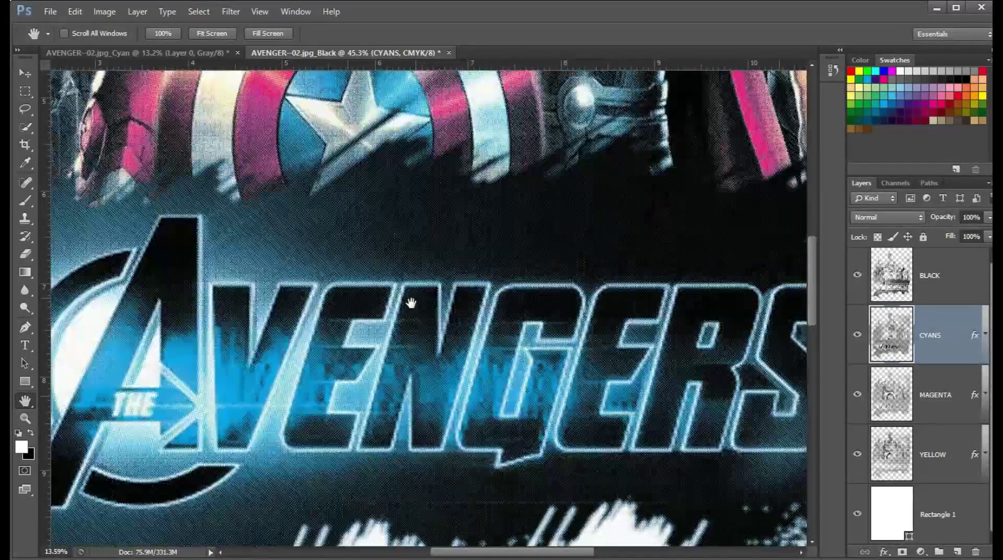
key(z)
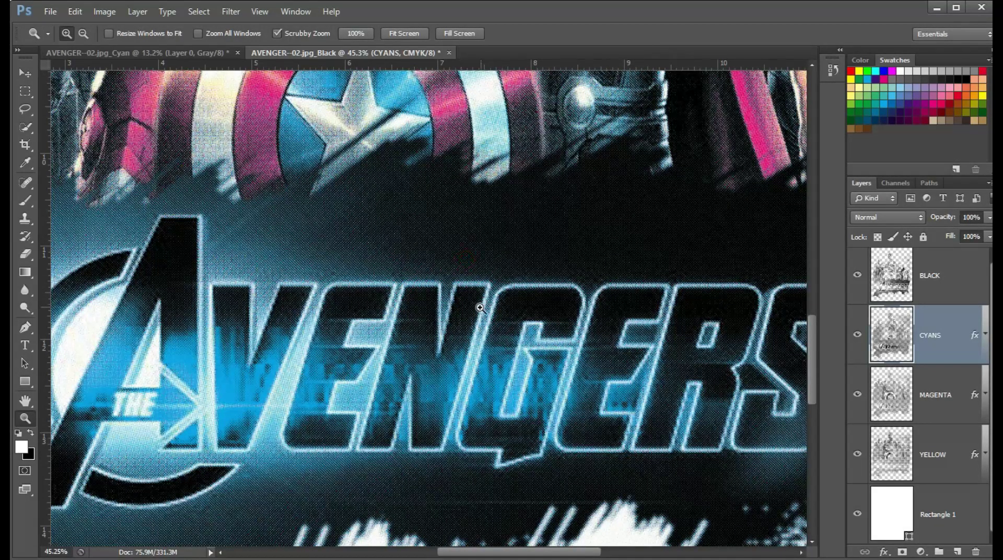
drag(480, 308, 443, 328)
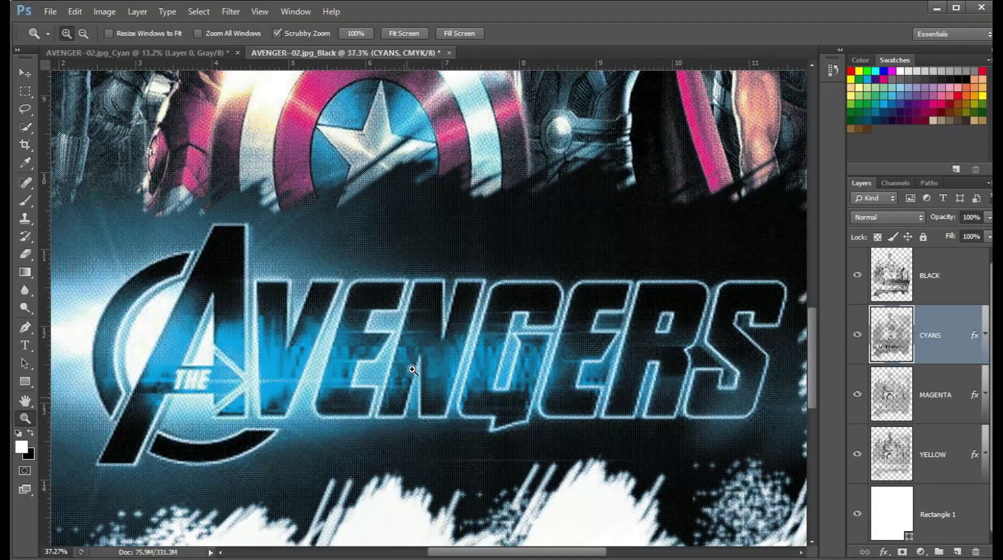
click(441, 304)
click(421, 329)
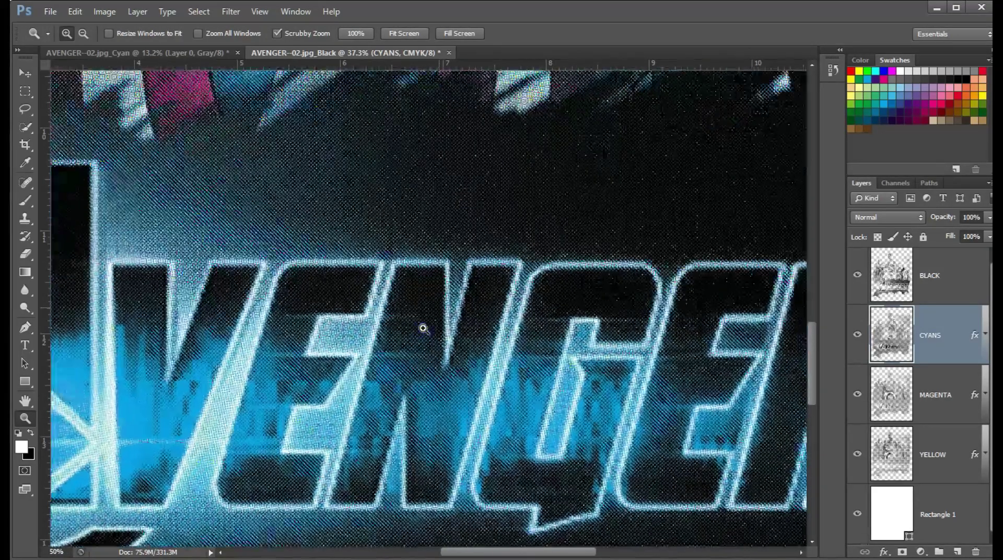
right_click(425, 336)
click(444, 337)
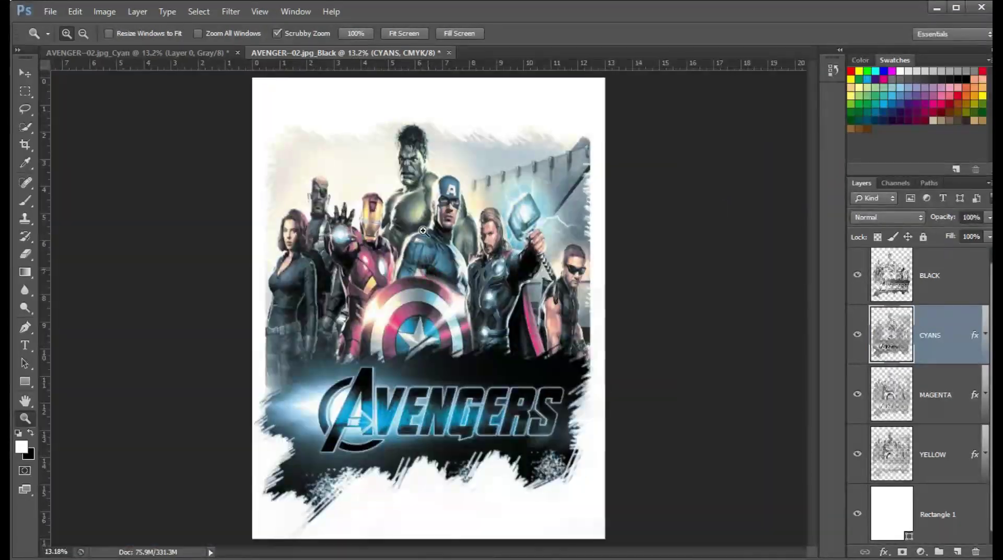
click(423, 230)
click(335, 248)
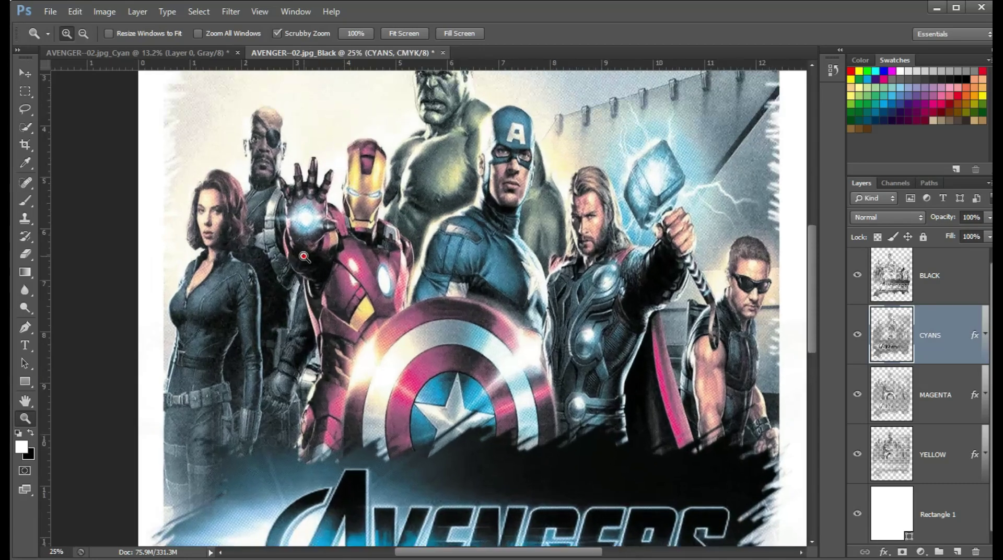
click(303, 256)
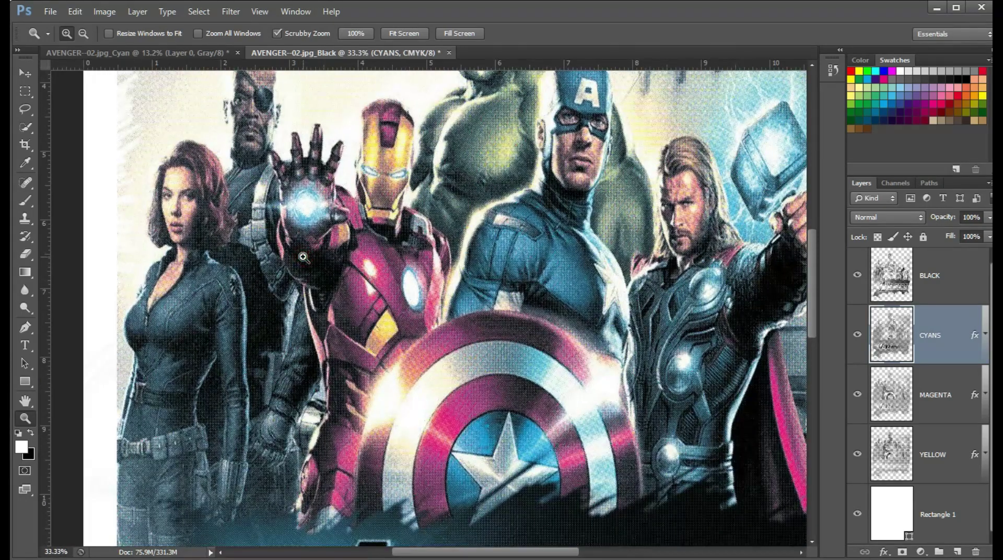
click(303, 256)
scroll(303, 257, up, 5)
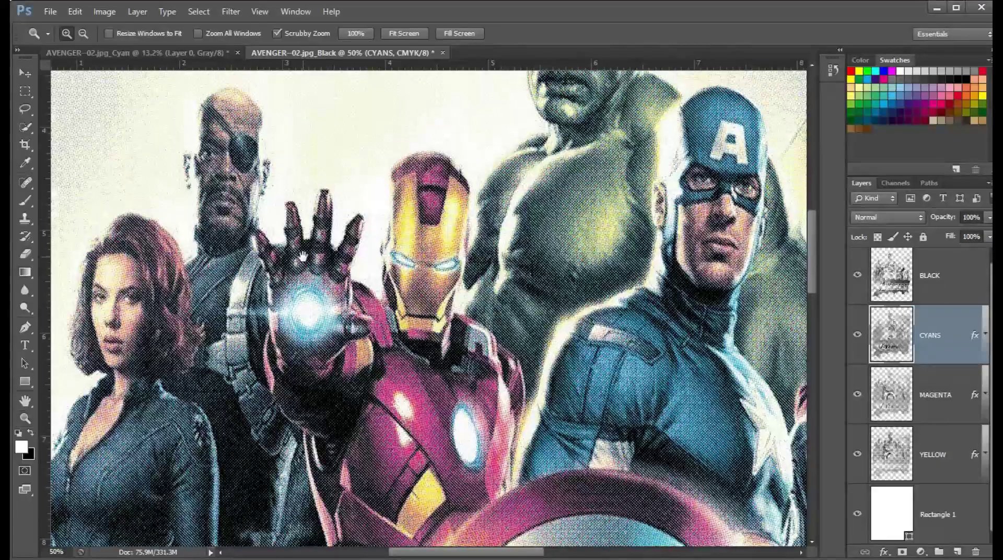
key(h)
mouse_move(303, 277)
mouse_down()
mouse_move(299, 413)
mouse_move(221, 305)
mouse_up()
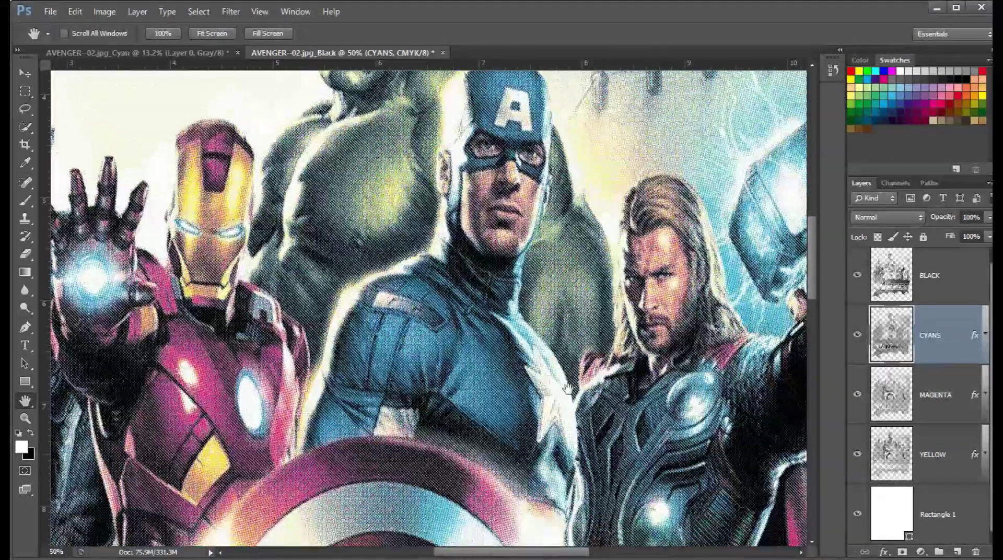
mouse_move(568, 389)
mouse_down()
mouse_move(415, 99)
mouse_move(507, 107)
mouse_up()
drag(169, 522, 453, 302)
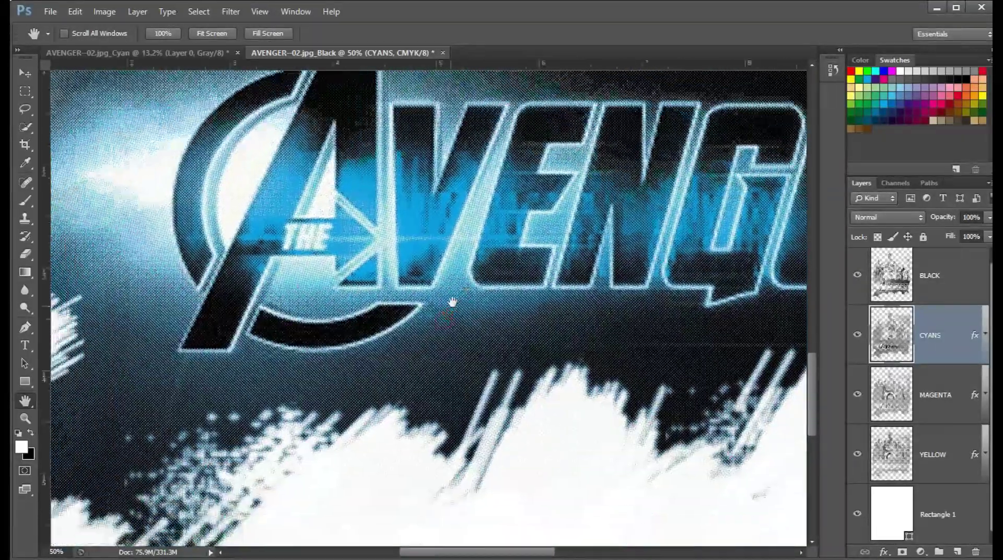
drag(379, 368, 488, 485)
mouse_move(698, 119)
mouse_down()
mouse_move(609, 197)
mouse_move(584, 382)
mouse_move(529, 435)
mouse_up()
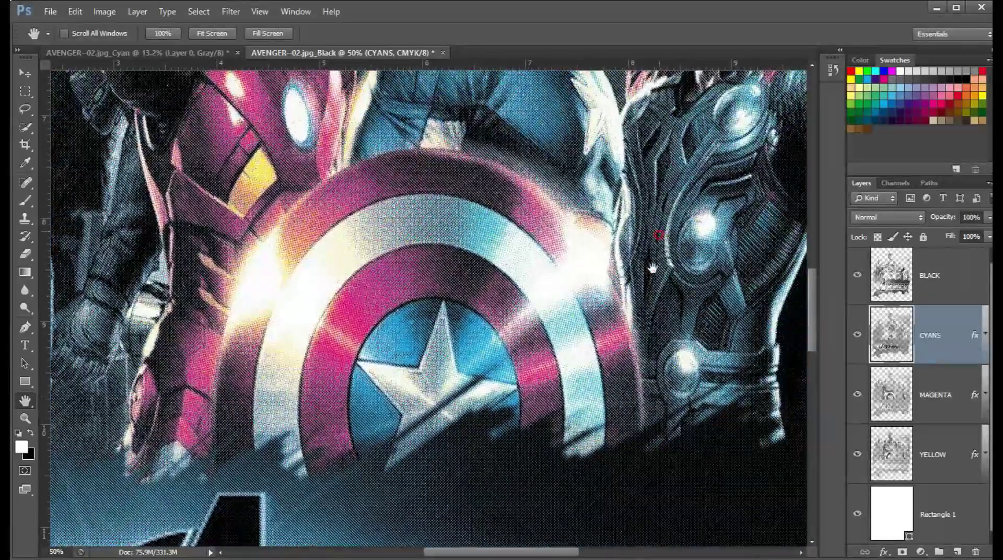
mouse_move(652, 268)
mouse_down()
mouse_move(638, 472)
mouse_move(590, 452)
mouse_move(460, 483)
mouse_up()
mouse_move(433, 287)
mouse_down()
mouse_move(462, 418)
mouse_move(498, 434)
mouse_move(613, 390)
mouse_move(694, 334)
mouse_move(700, 290)
mouse_up()
key(z)
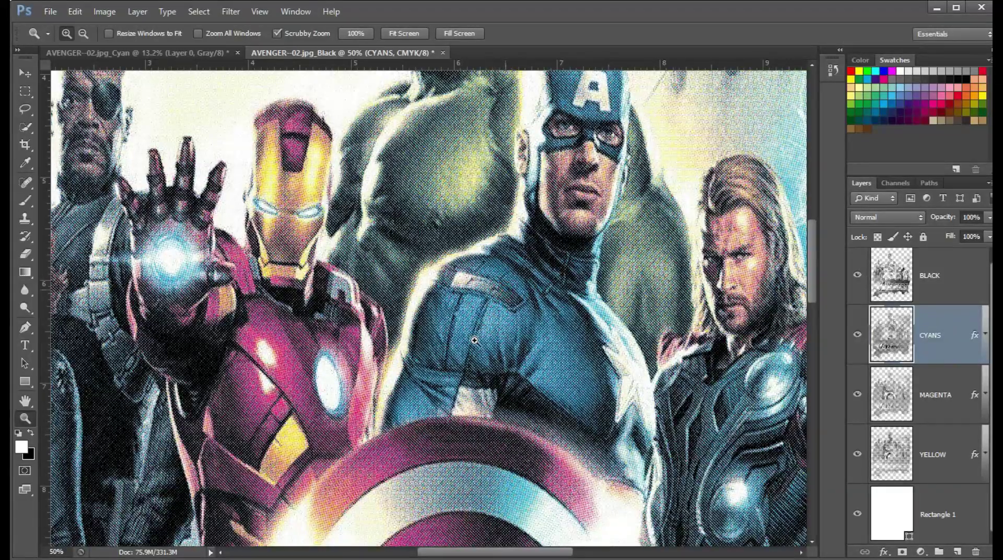
mouse_move(497, 308)
mouse_down()
mouse_move(605, 177)
mouse_move(452, 314)
mouse_up()
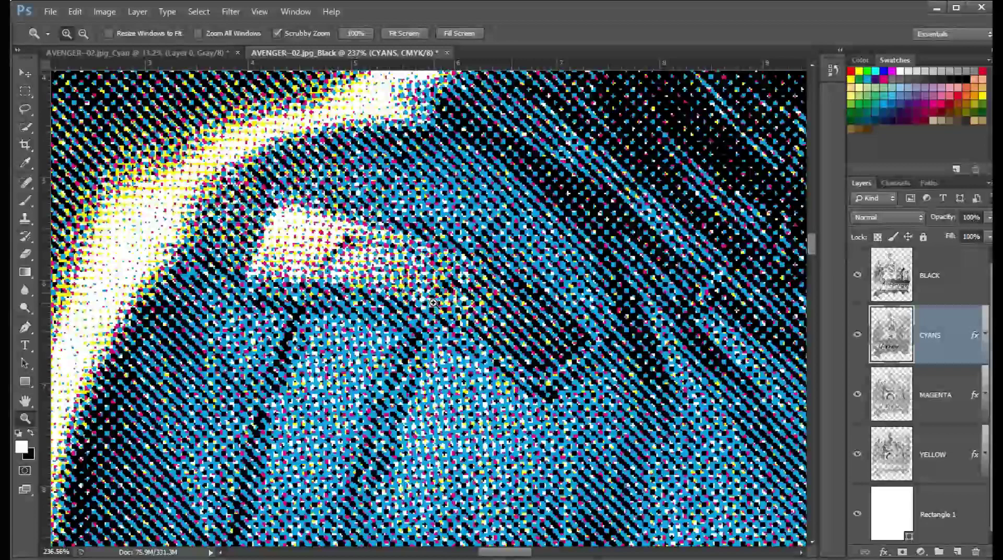
right_click(434, 304)
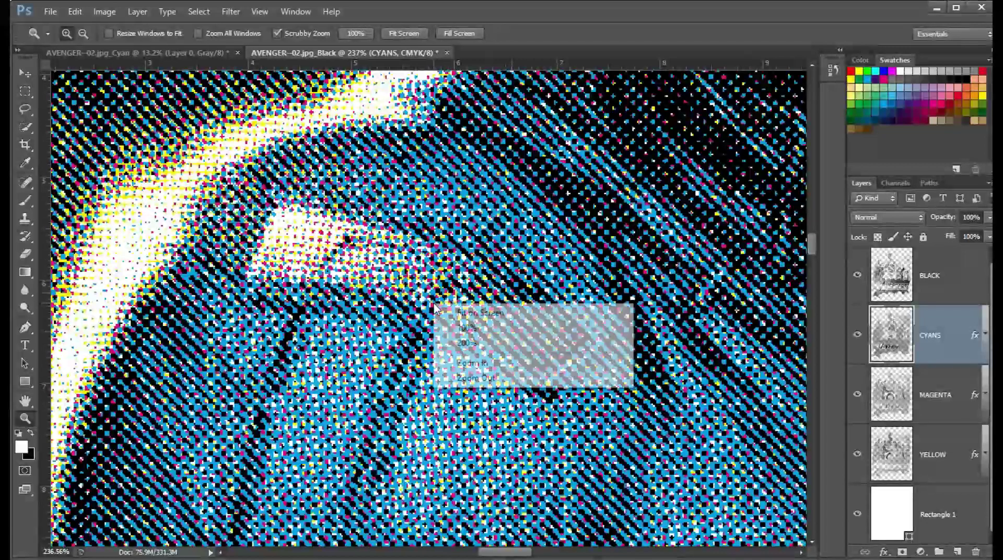
click(476, 312)
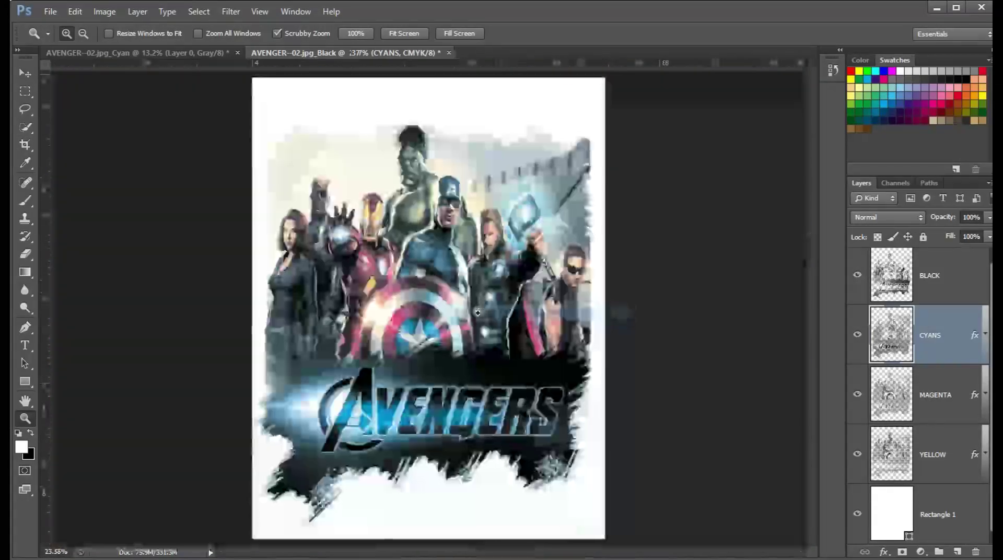
click(465, 321)
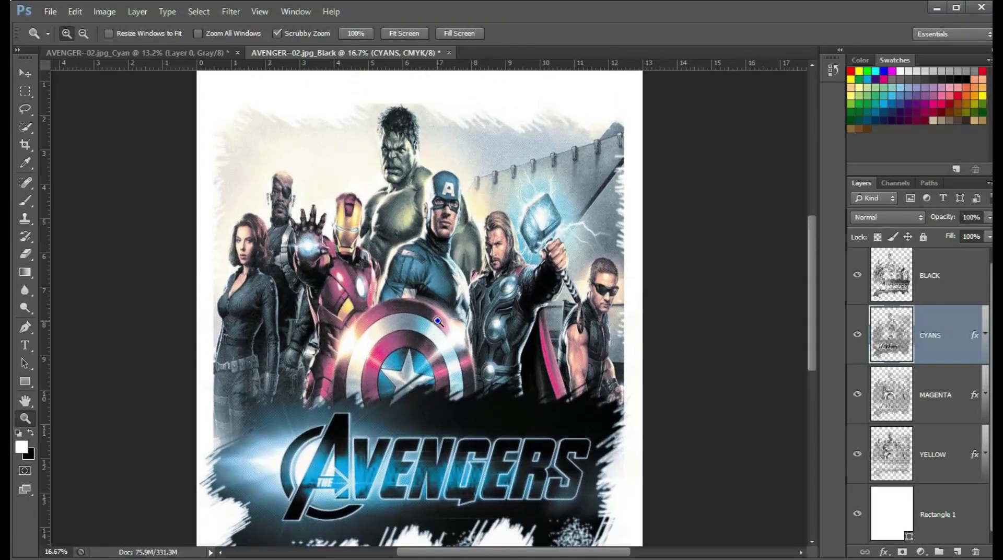
right_click(437, 321)
click(465, 396)
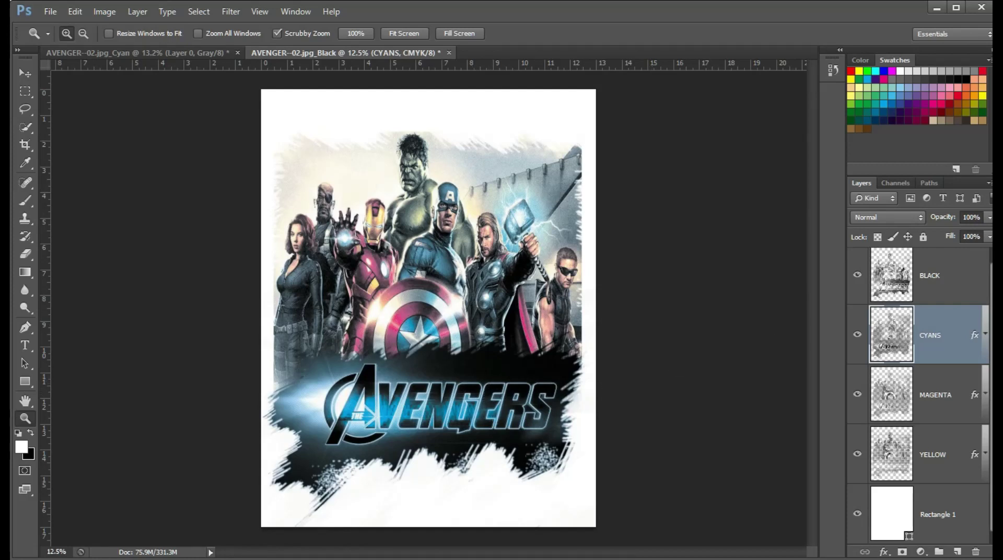
click(949, 506)
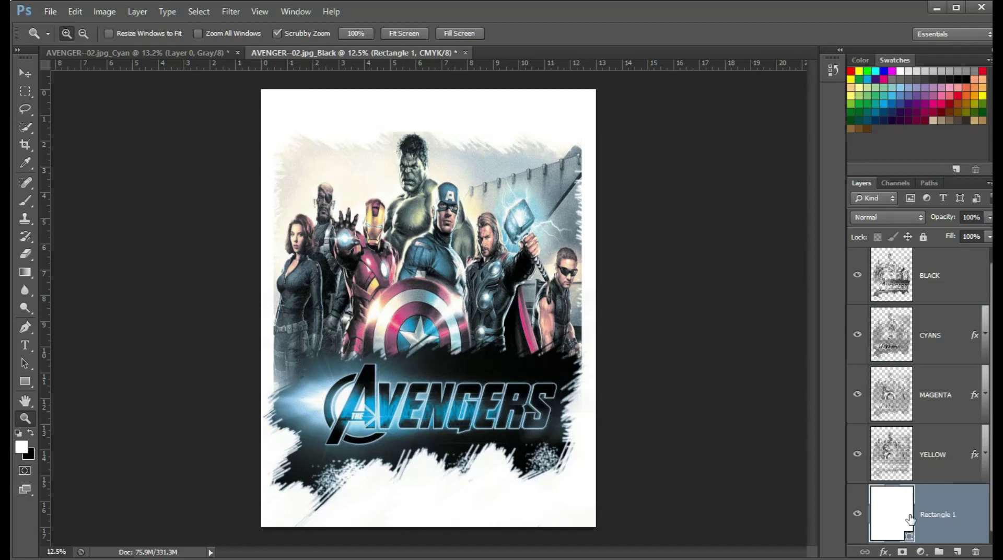
click(857, 513)
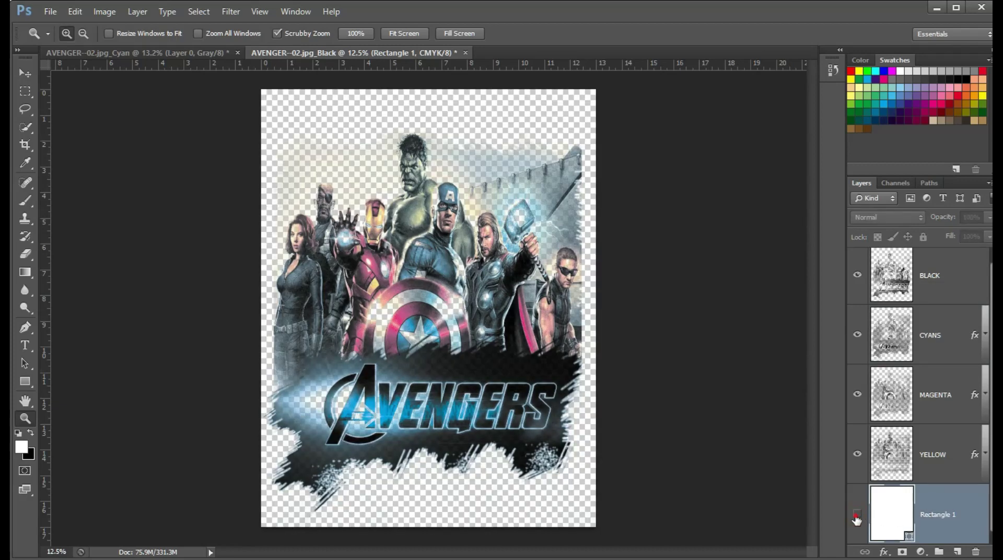
click(856, 515)
click(857, 514)
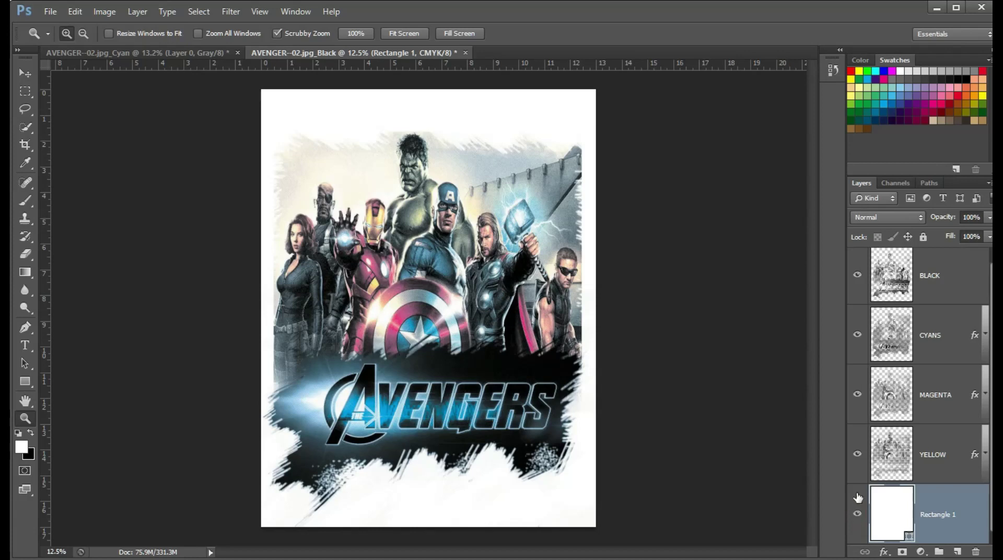
click(857, 455)
click(857, 395)
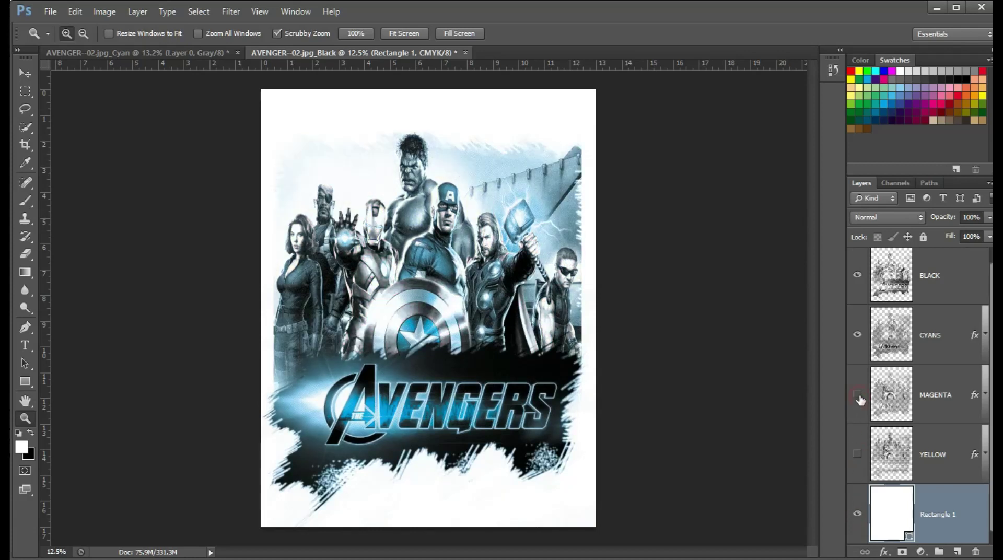
click(857, 335)
click(857, 275)
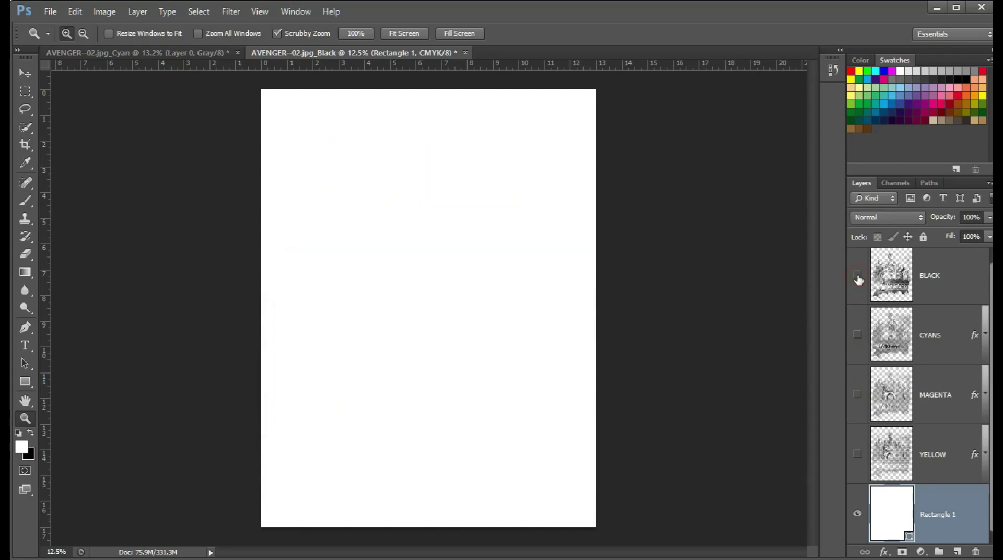
click(857, 334)
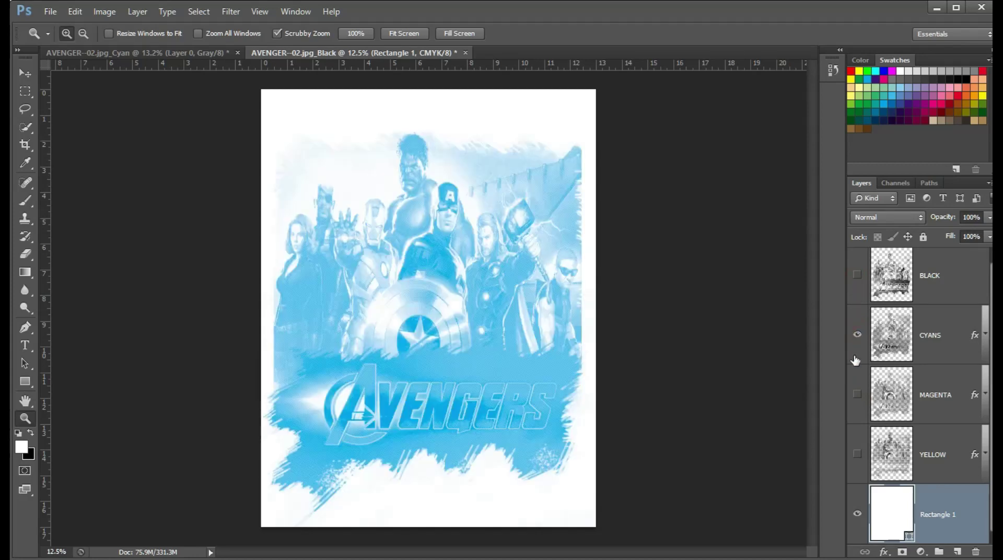
click(857, 395)
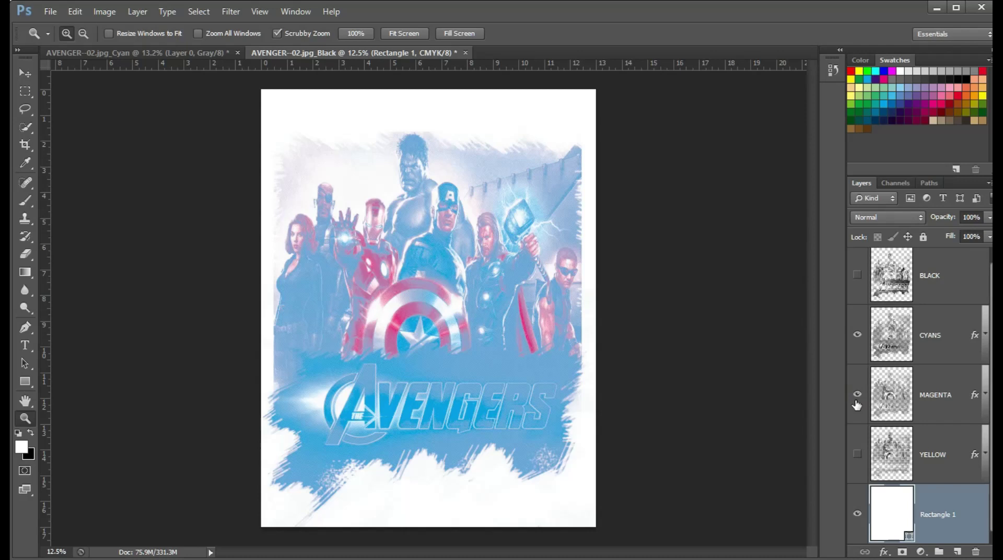
click(857, 455)
click(858, 276)
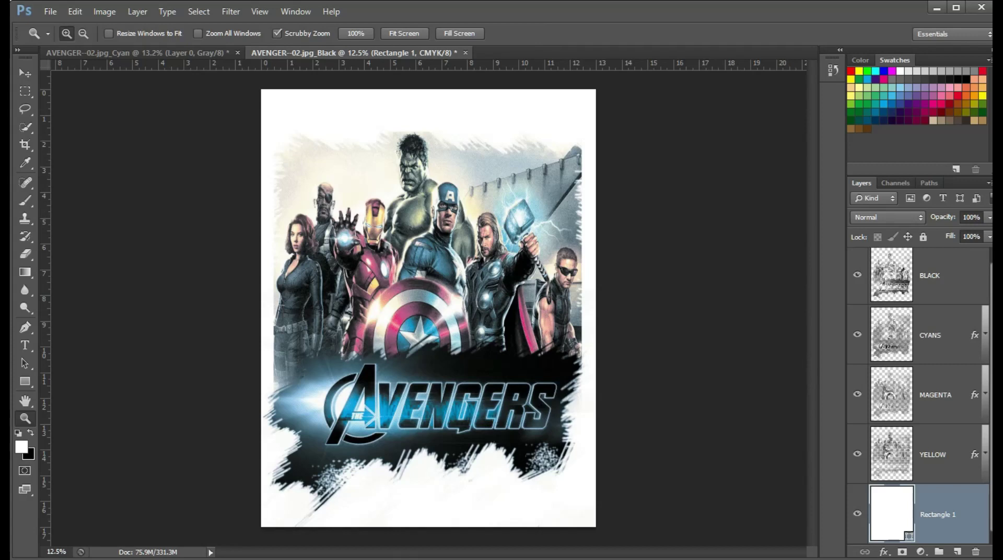
click(959, 464)
click(952, 406)
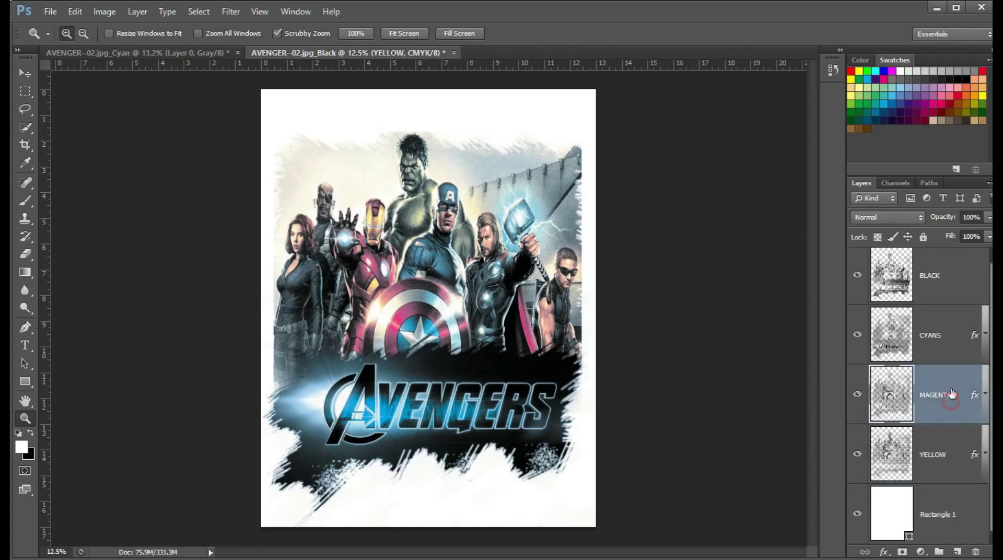
click(950, 345)
click(949, 277)
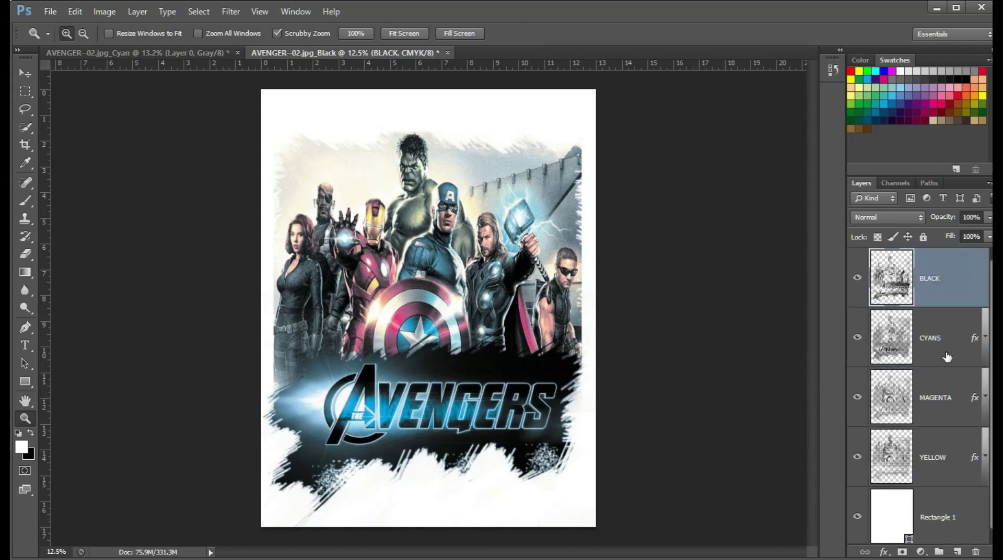
click(956, 515)
click(951, 276)
Add a new layer, make black the foreground colour, and place guides near all four edges
click(956, 551)
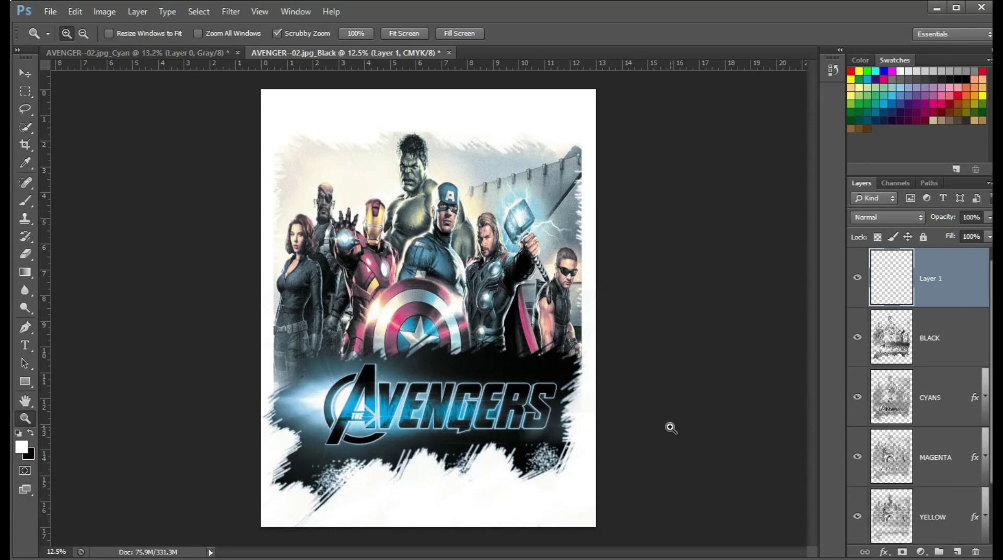
click(31, 433)
drag(245, 249, 277, 252)
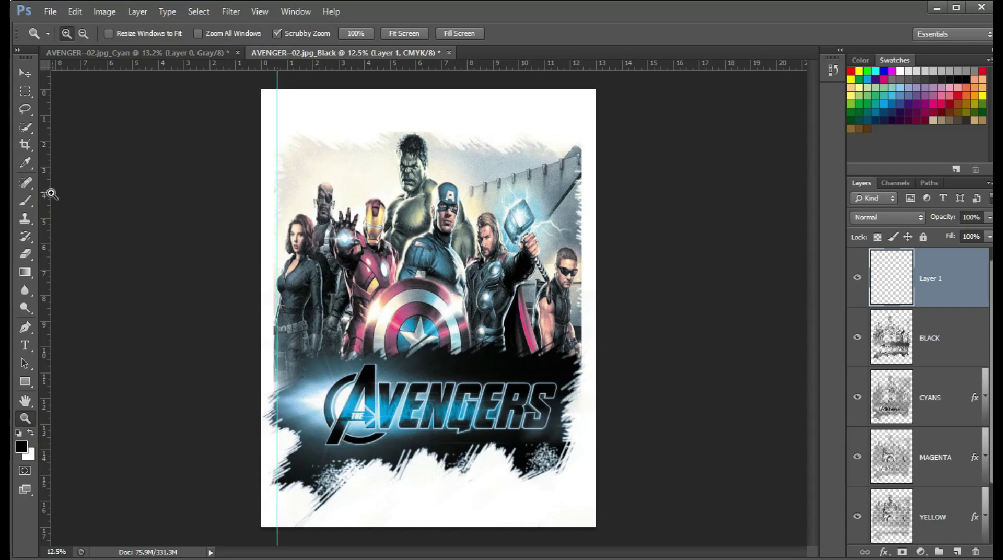
drag(487, 271, 580, 280)
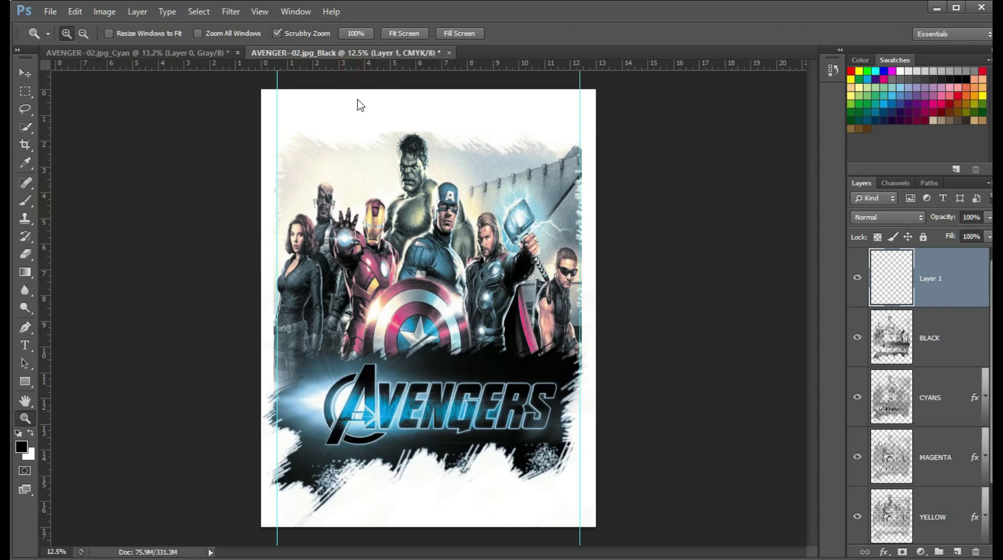
drag(359, 65, 359, 106)
drag(339, 66, 324, 513)
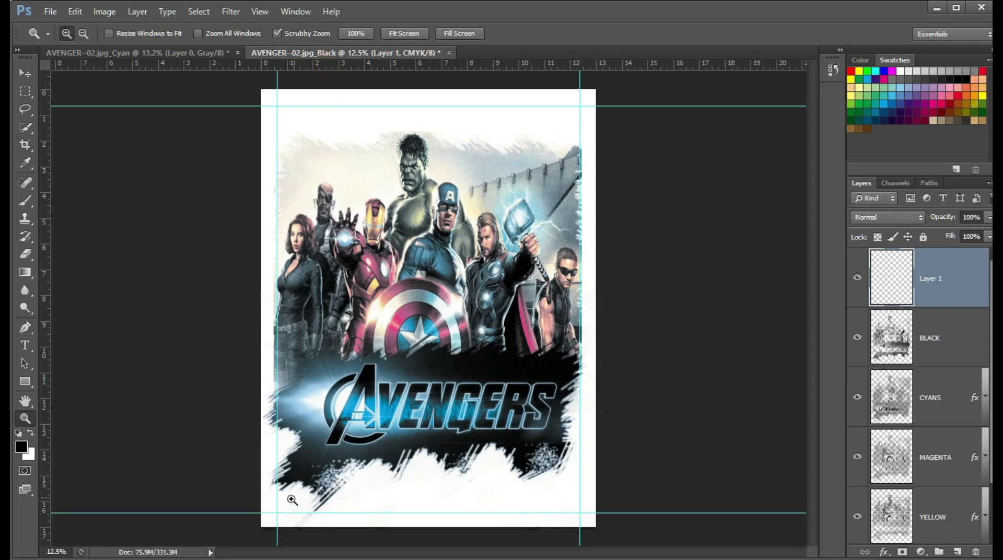
Zoom into the lower-left corner and nudge the bottom, left and right guides inward
click(276, 512)
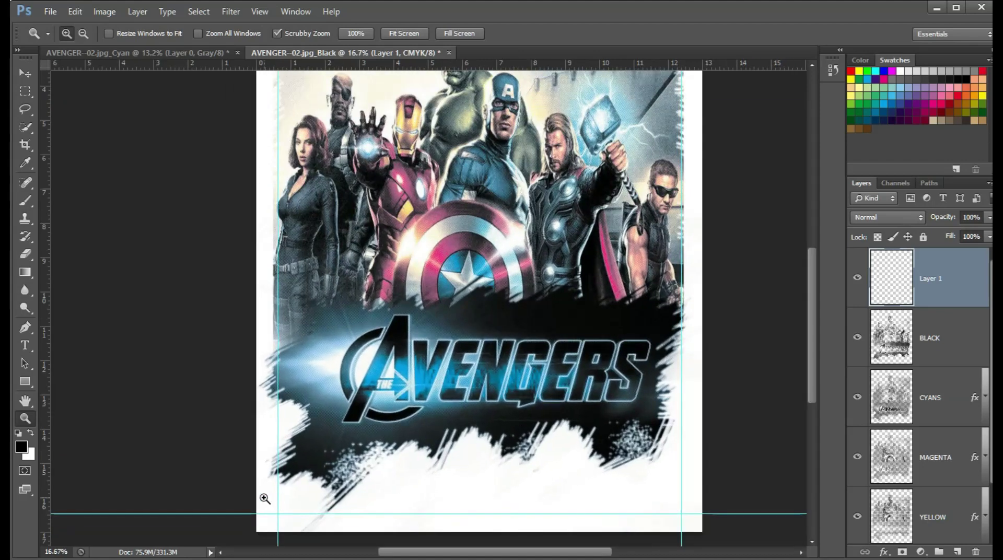
click(265, 498)
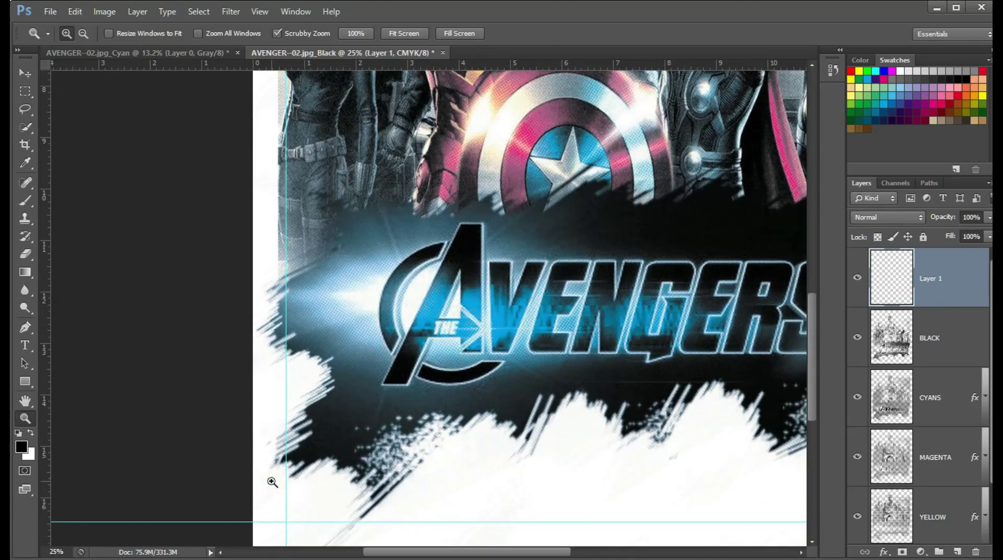
click(272, 481)
key(h)
drag(315, 486, 344, 361)
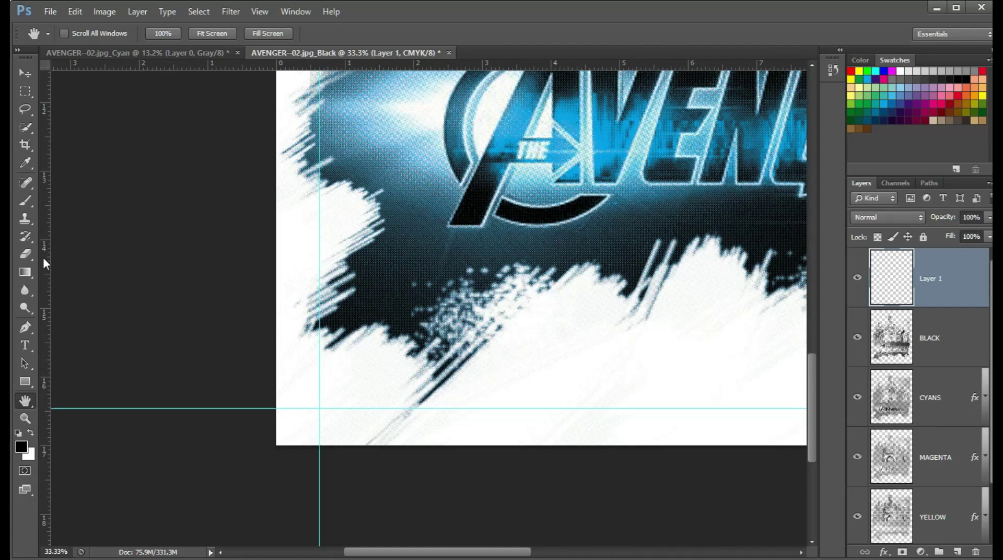
click(25, 73)
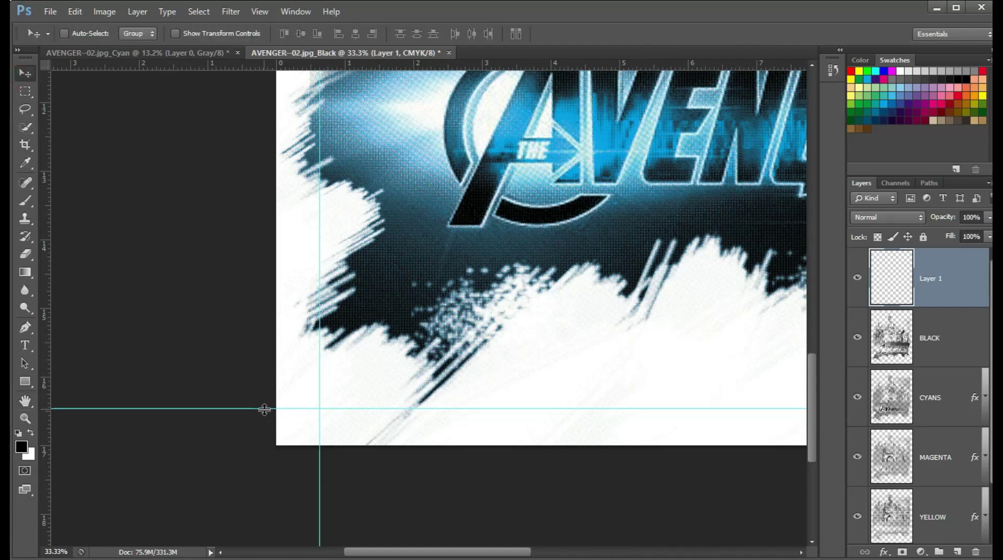
drag(264, 409, 267, 393)
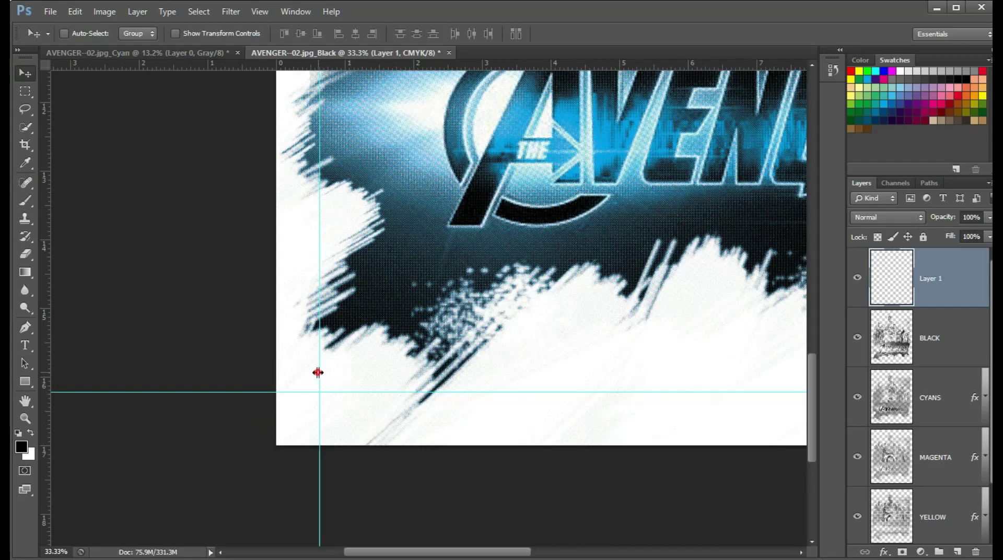
drag(319, 372, 331, 372)
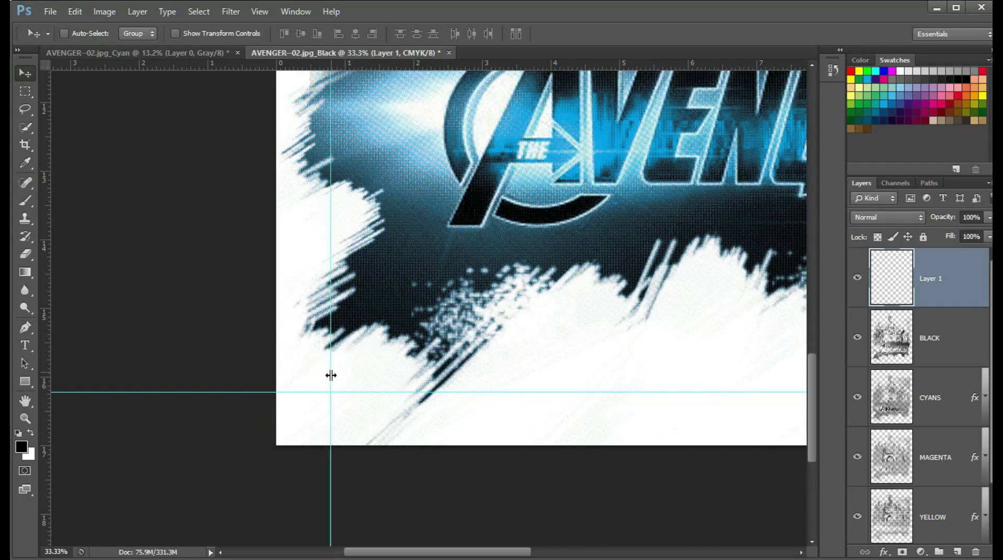
drag(414, 552, 551, 551)
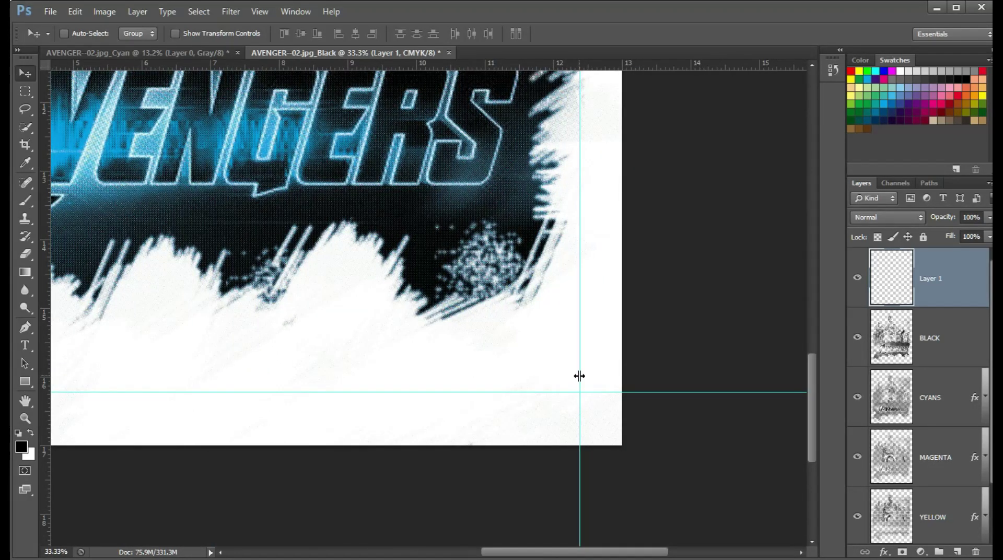
drag(579, 375, 568, 378)
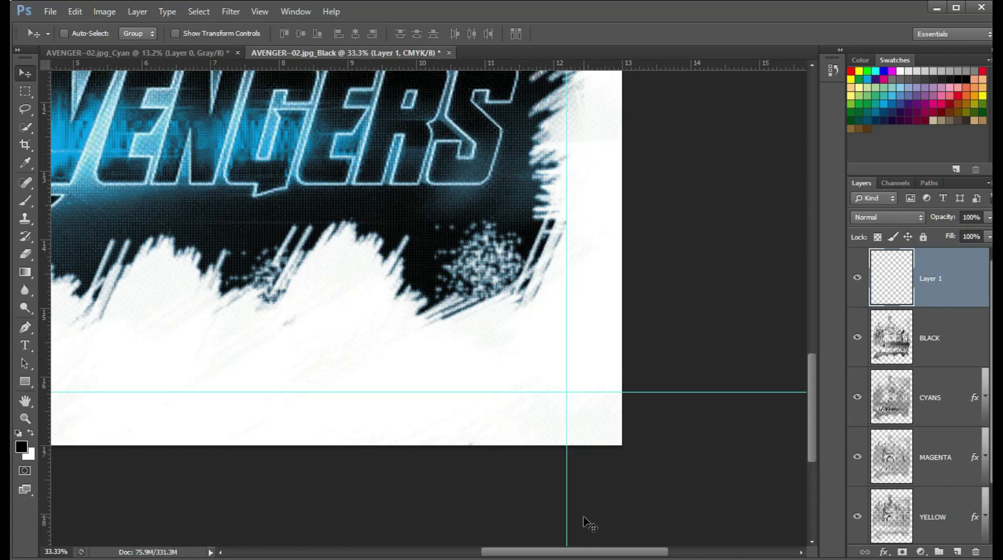
drag(594, 551, 463, 554)
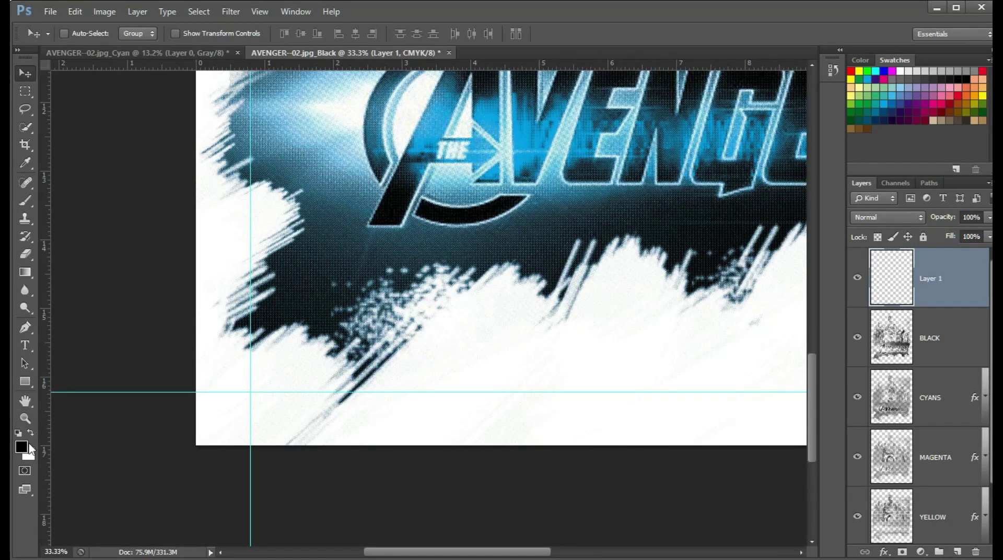
Draw registration target custom shapes on the lower-left and lower-right guide crossings
click(25, 381)
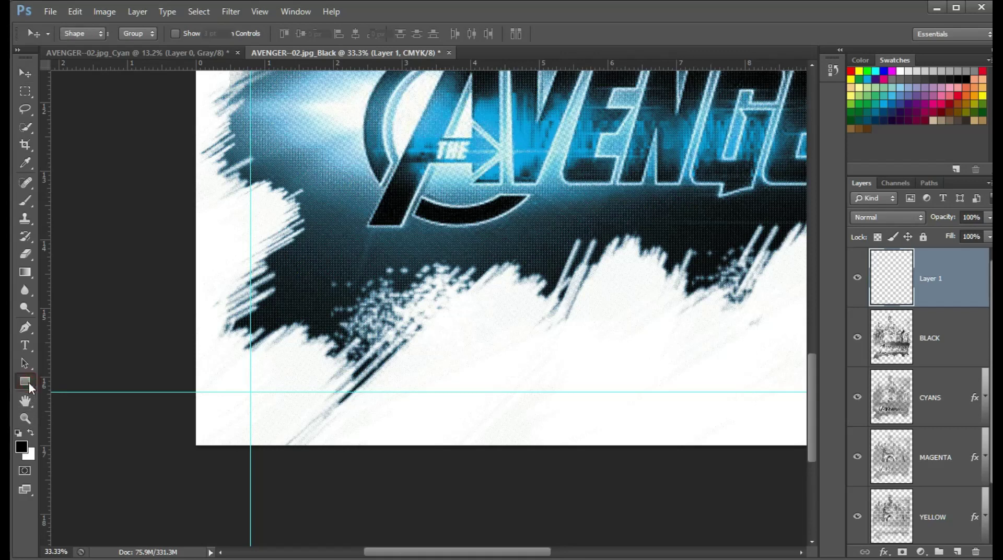
click(73, 444)
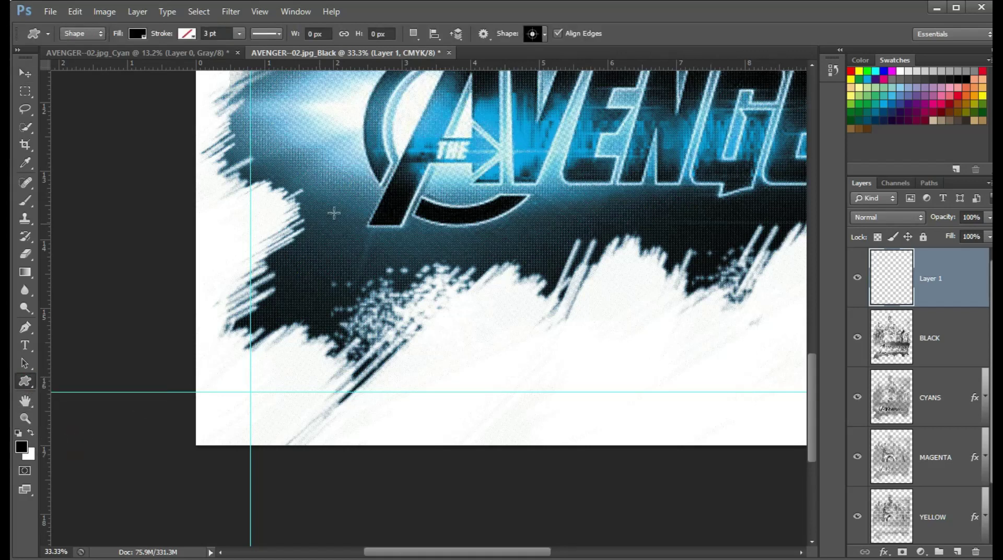
click(544, 34)
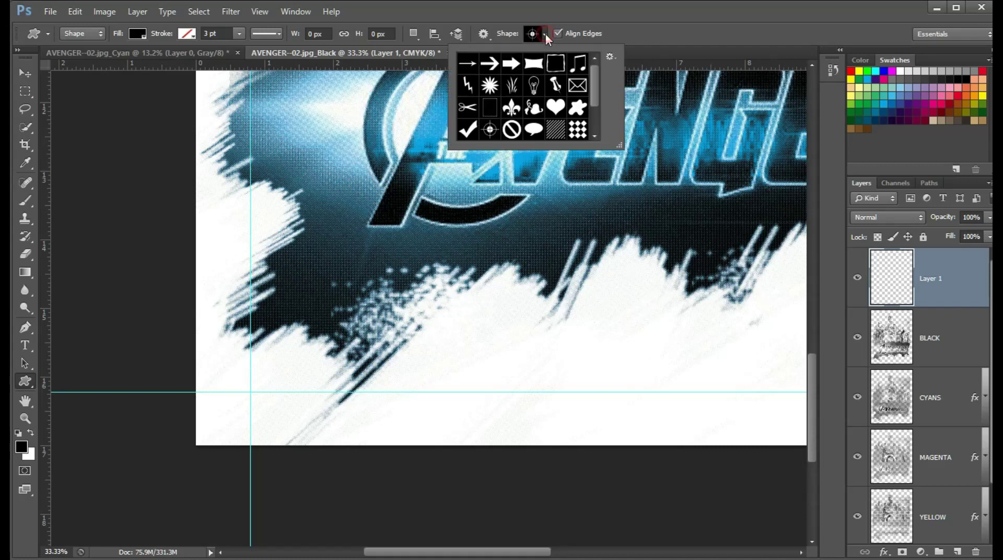
double_click(493, 135)
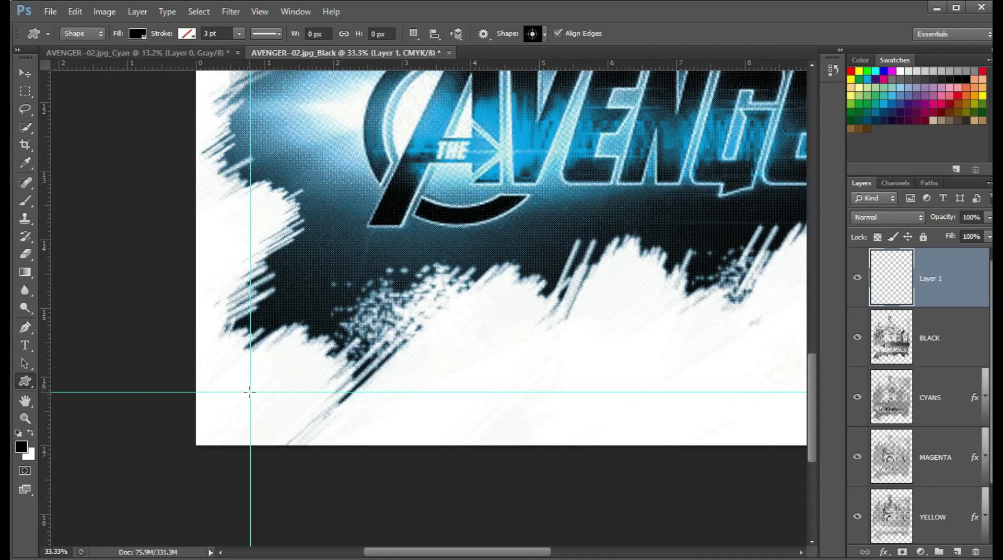
drag(251, 408, 249, 394)
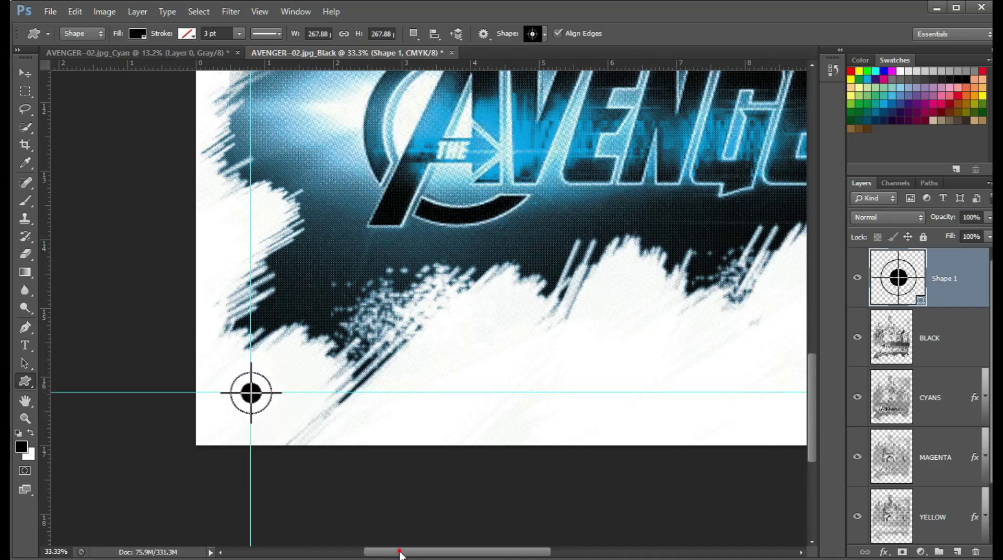
drag(399, 552, 582, 553)
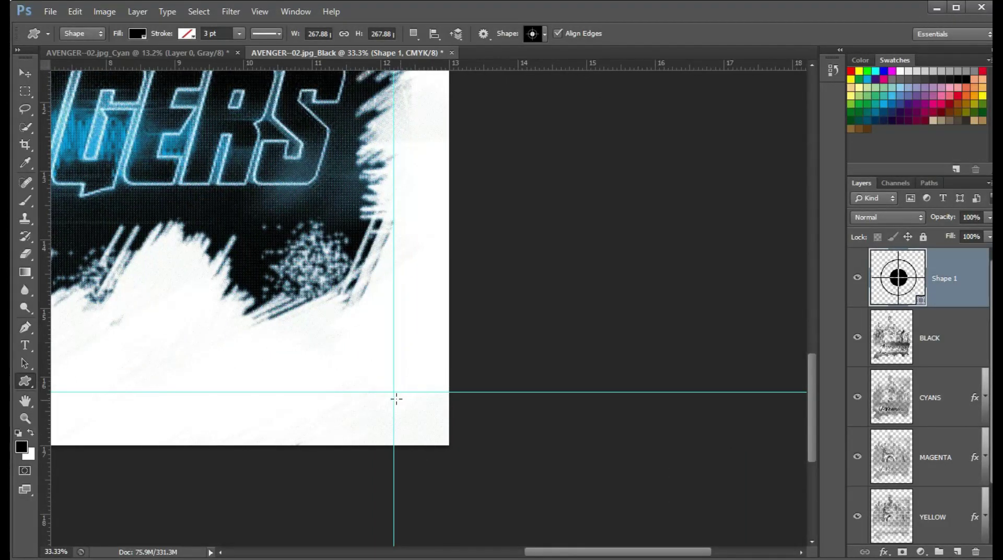
drag(396, 398, 393, 393)
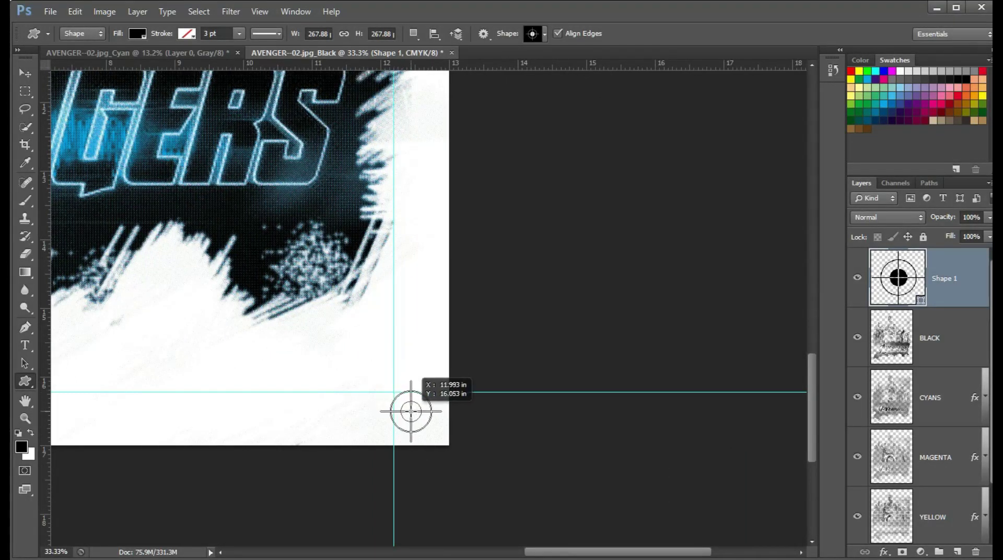
Place a registration mark centred on the top-right guide crossing, redrawing the misplaced one
scroll(430, 392, up, 2)
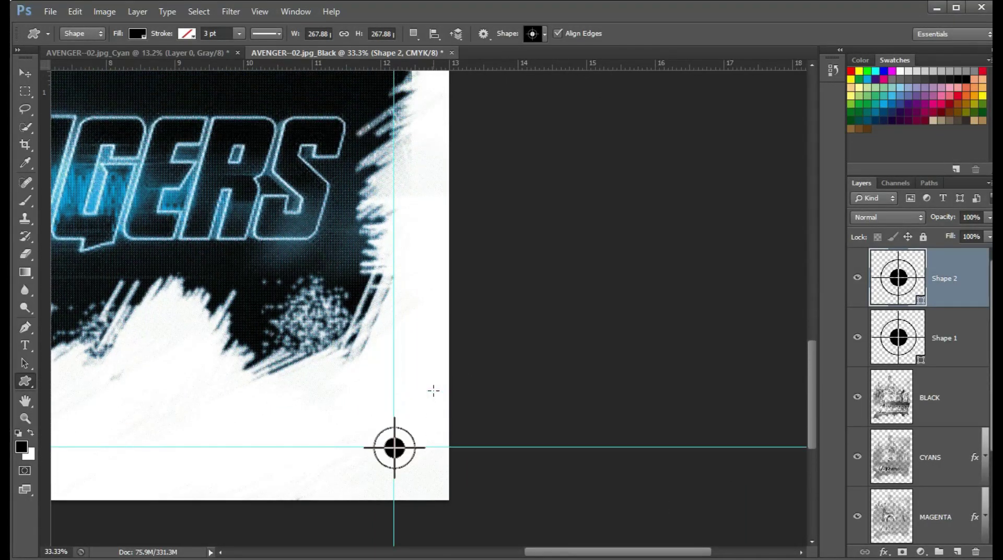
scroll(433, 391, up, 4)
scroll(433, 390, up, 1)
scroll(434, 391, up, 2)
scroll(434, 391, up, 1)
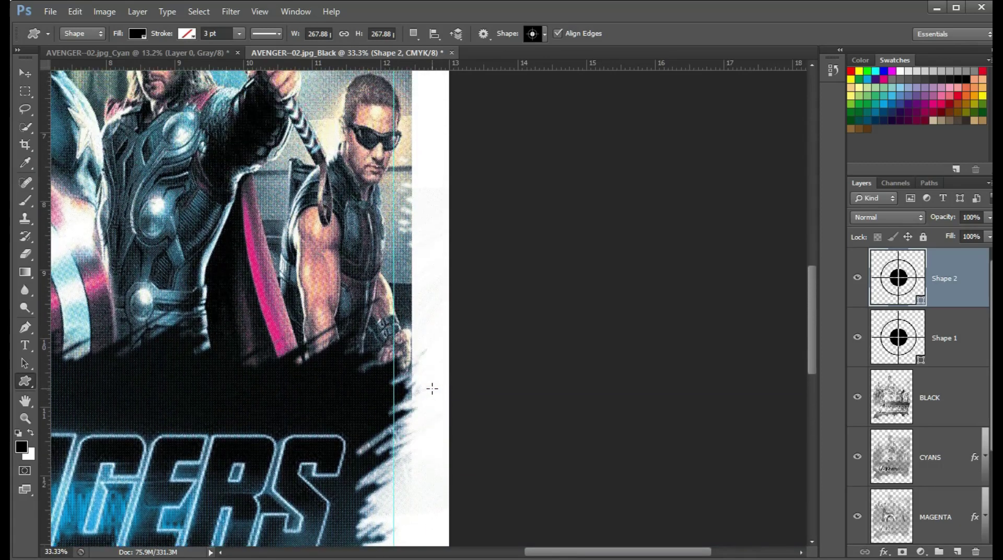
scroll(433, 390, up, 1)
scroll(432, 388, up, 3)
scroll(432, 388, up, 2)
scroll(432, 387, up, 1)
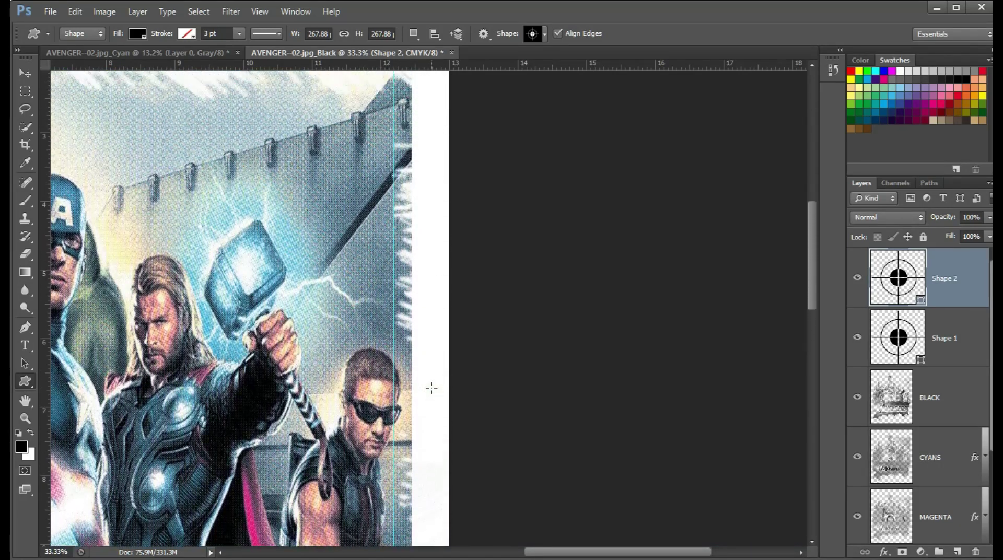
scroll(431, 387, up, 1)
scroll(431, 387, up, 2)
scroll(430, 387, up, 3)
scroll(430, 387, up, 1)
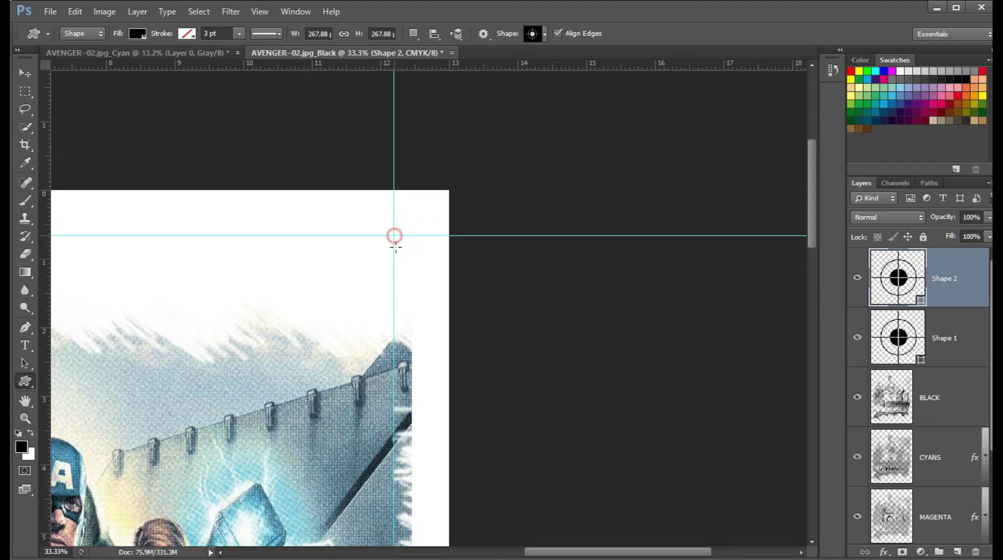
drag(395, 236, 420, 267)
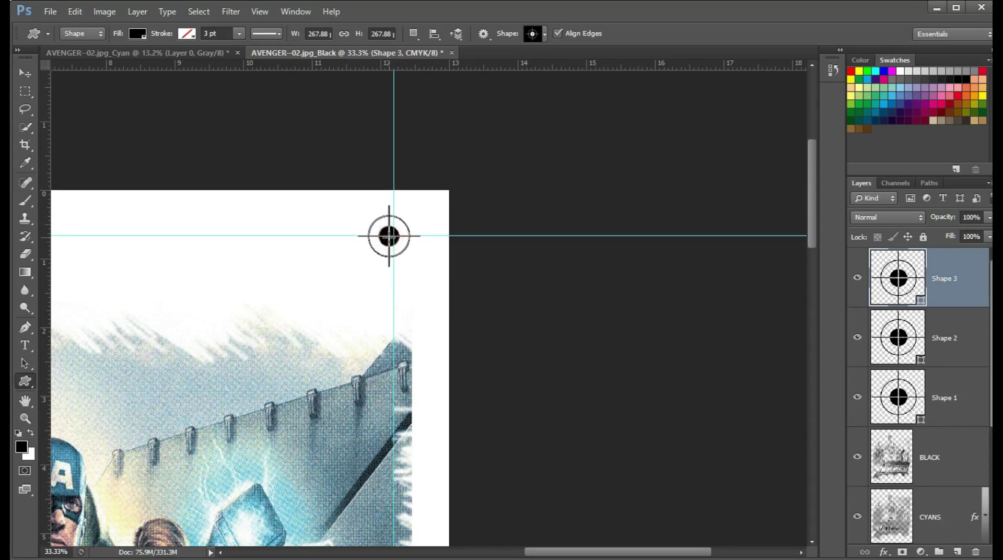
click(389, 236)
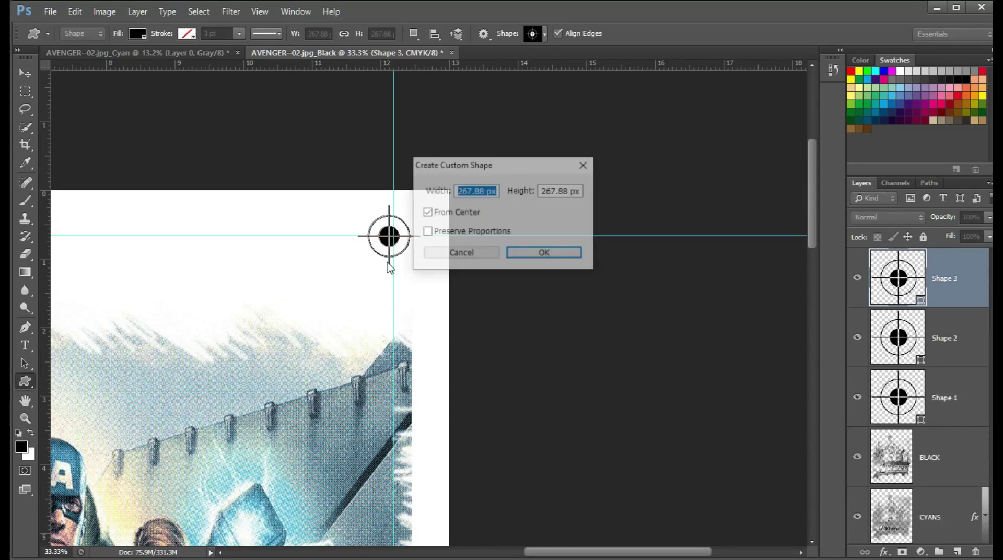
click(585, 165)
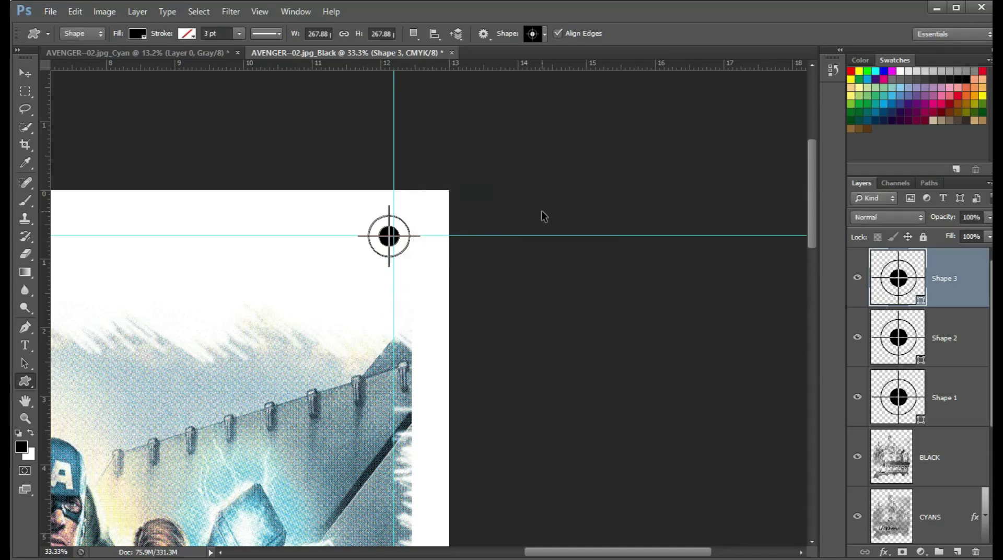
key(ctrl+z)
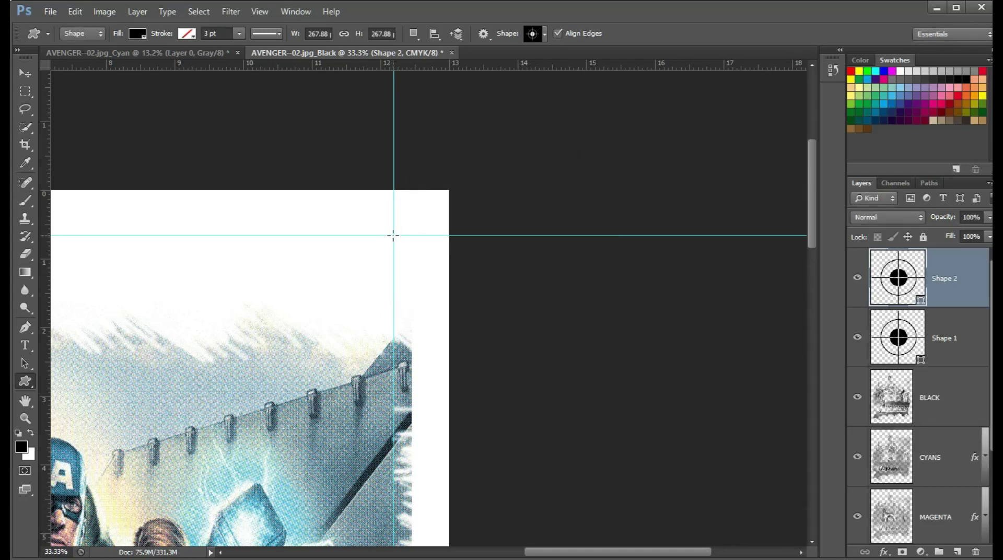
drag(394, 235, 392, 236)
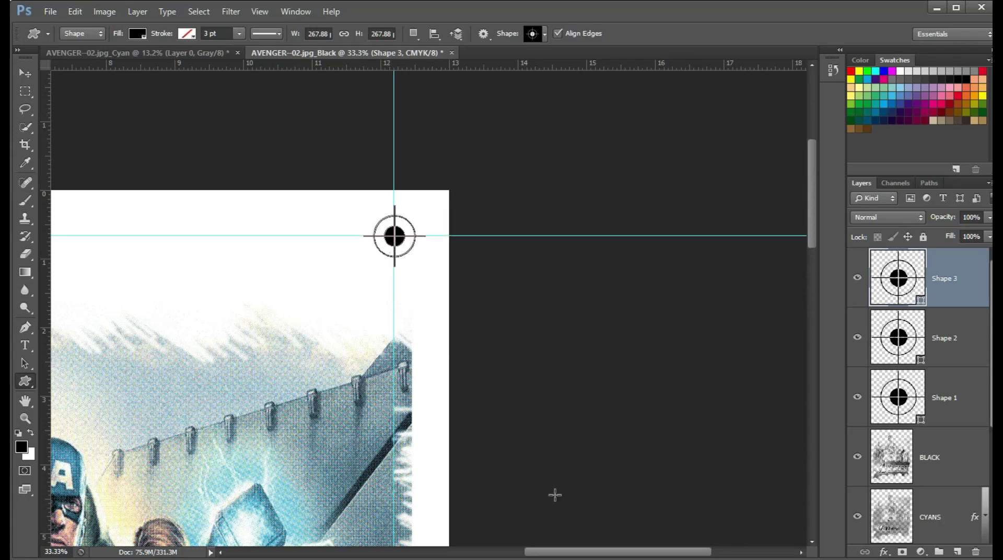
drag(584, 552, 423, 552)
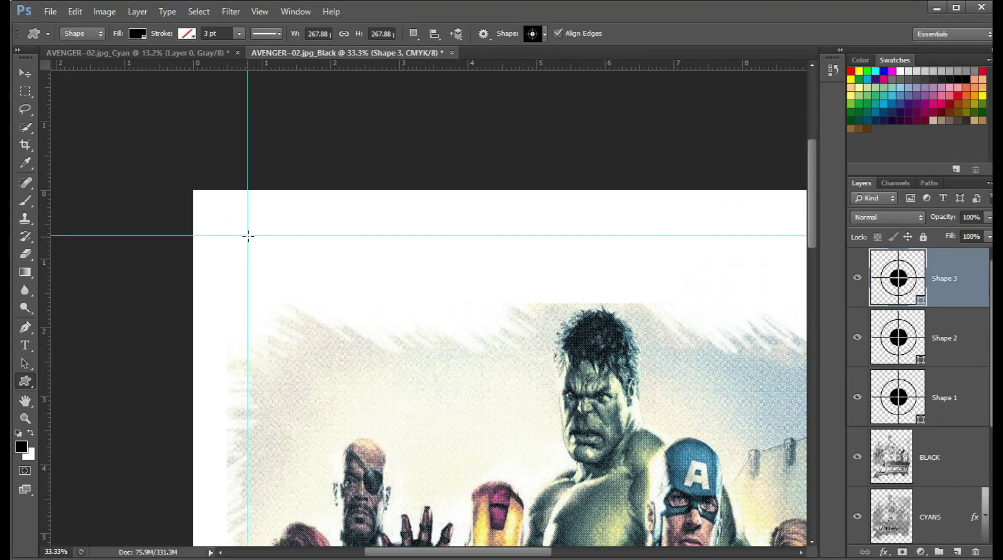
Draw the top-left registration mark and select all the mark shape layers
drag(273, 259, 248, 235)
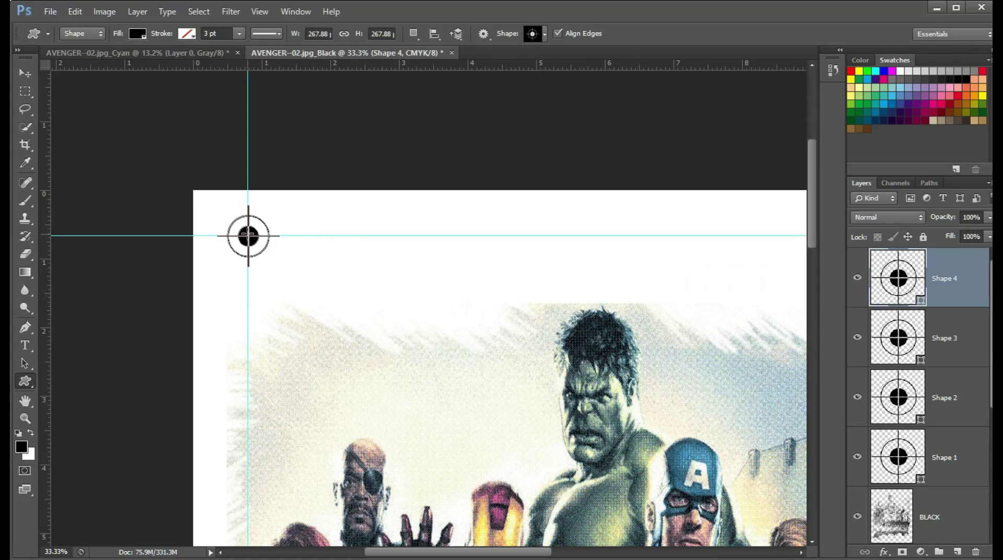
click(970, 350)
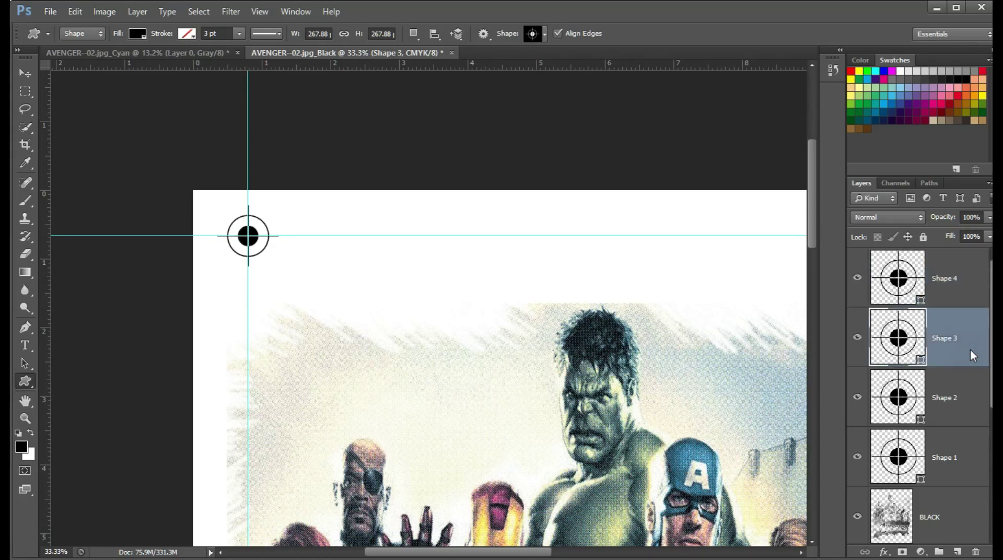
click(970, 459)
ctrl+click(979, 403)
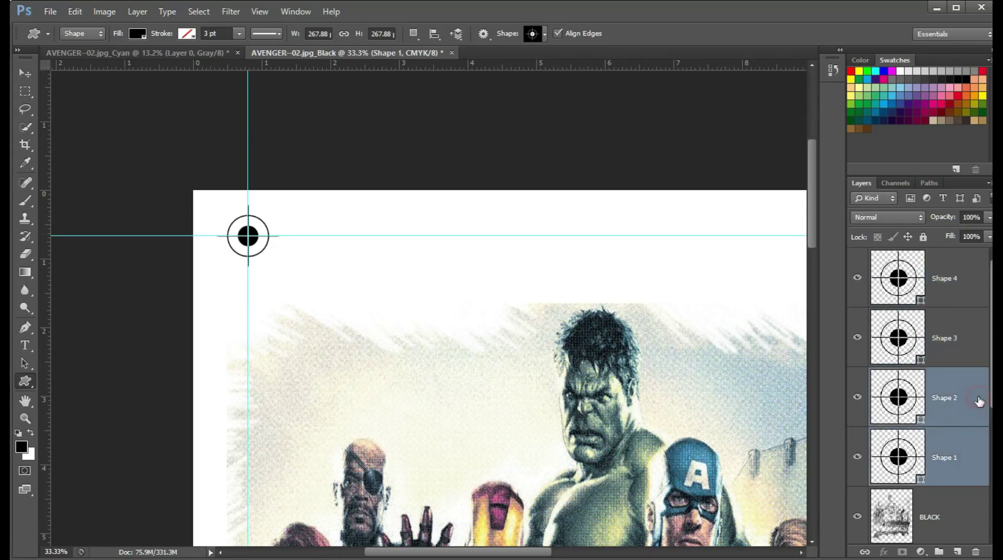
ctrl+click(980, 334)
Merge the four registration-mark Shape layers into one and rename it TARGET-REG
ctrl+click(979, 290)
right_click(977, 285)
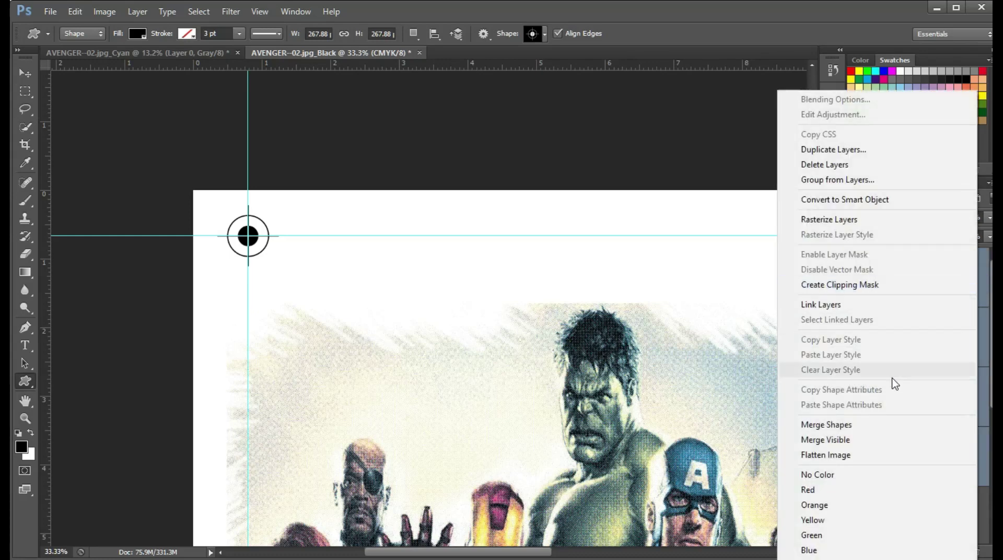
click(893, 426)
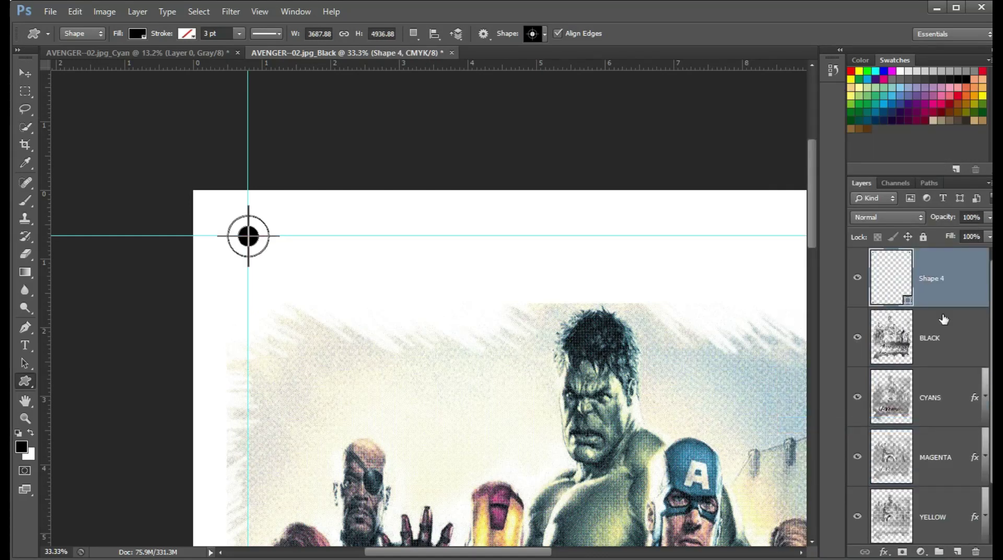
double_click(940, 284)
key(BackSpace)
text(TARGET-REG)
key(Return)
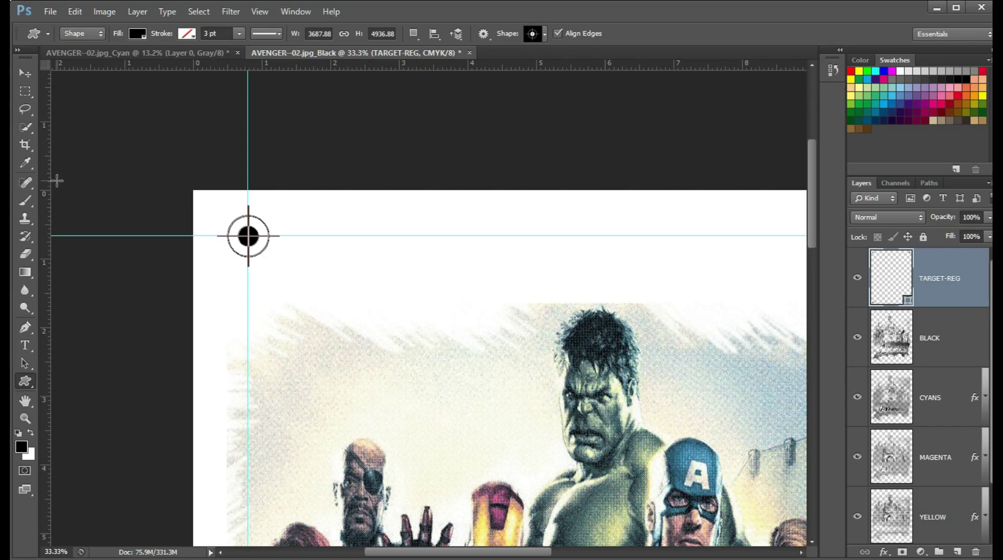
With the Move tool, drag every cyan guide back into the rulers to delete it
click(26, 74)
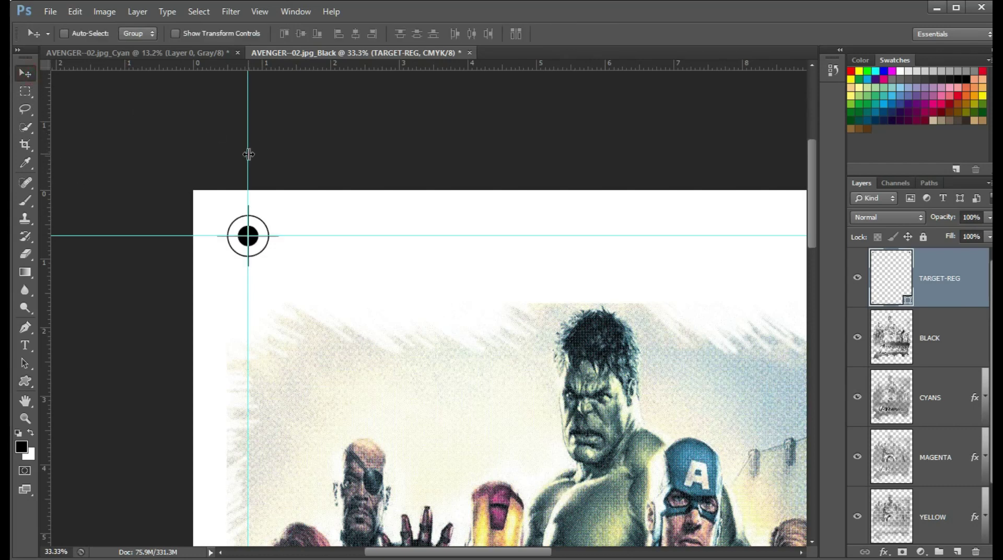
drag(78, 154, 46, 158)
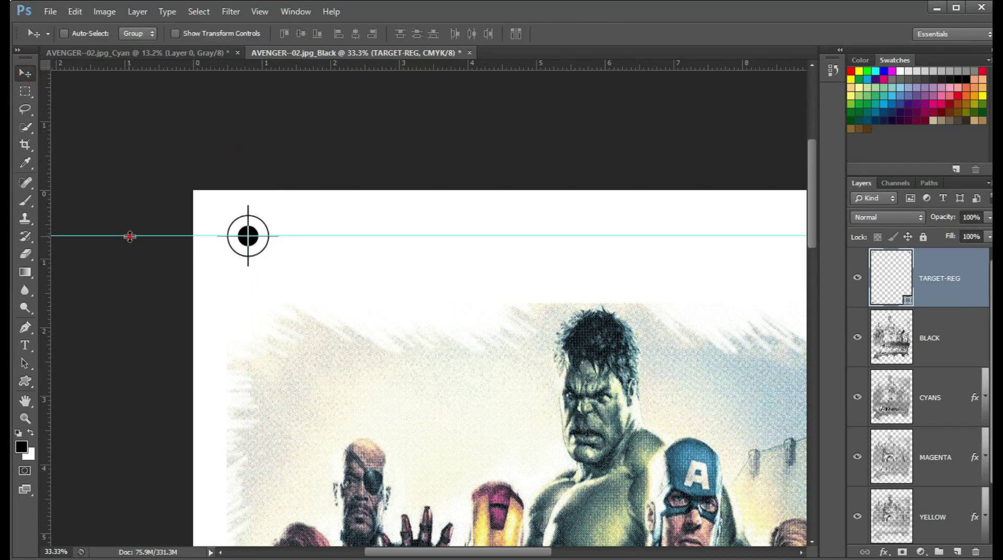
drag(160, 74, 158, 67)
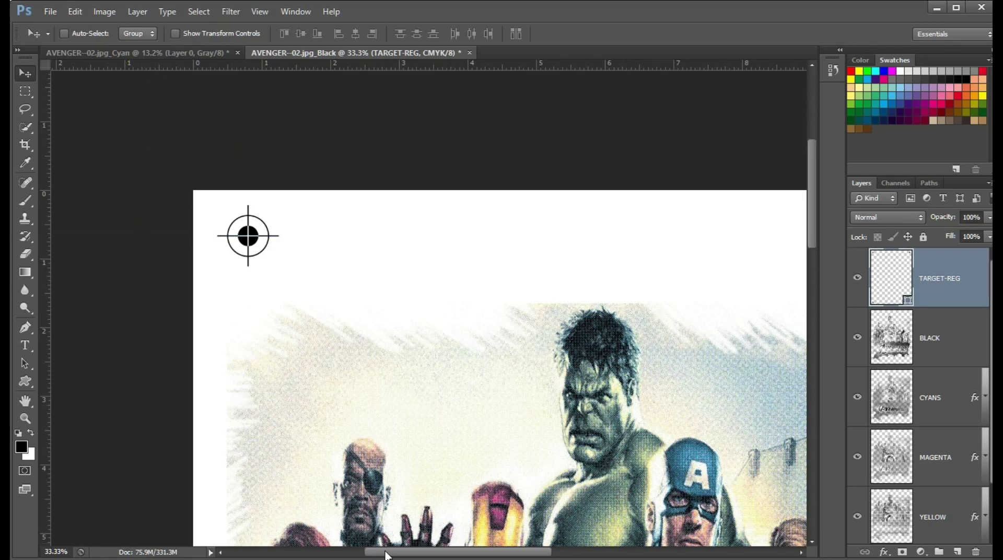
drag(387, 555, 532, 554)
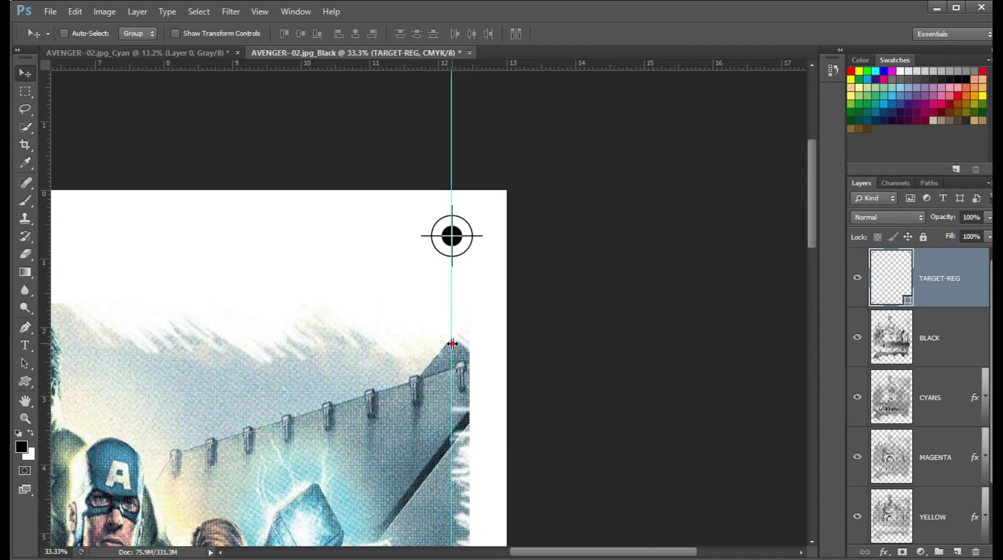
drag(452, 344, 46, 319)
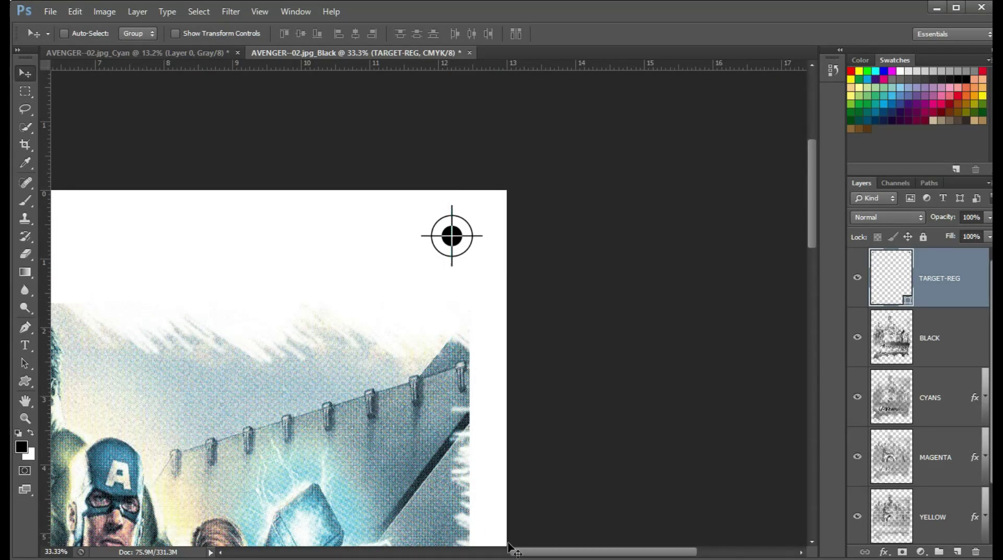
drag(813, 199, 832, 469)
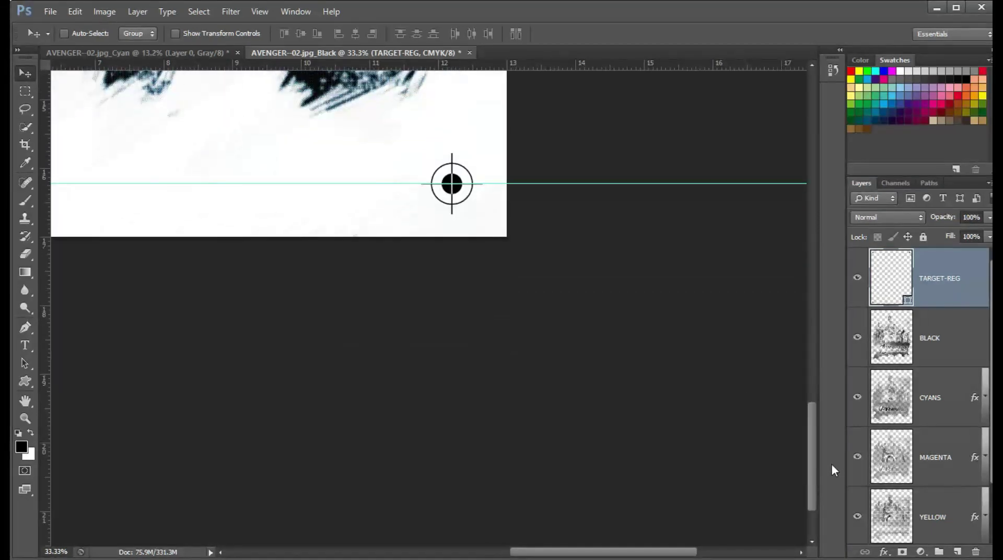
drag(600, 179, 588, 57)
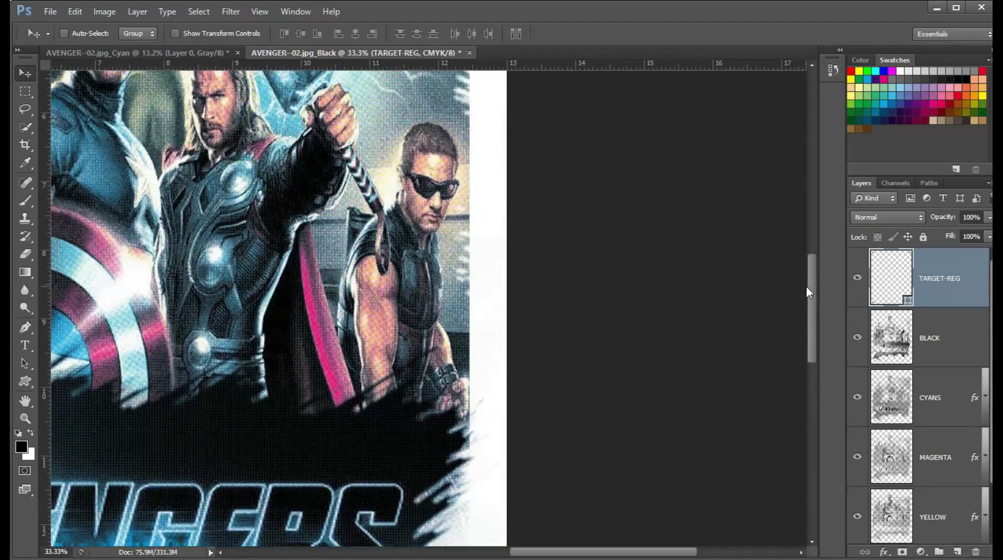
drag(813, 436, 807, 283)
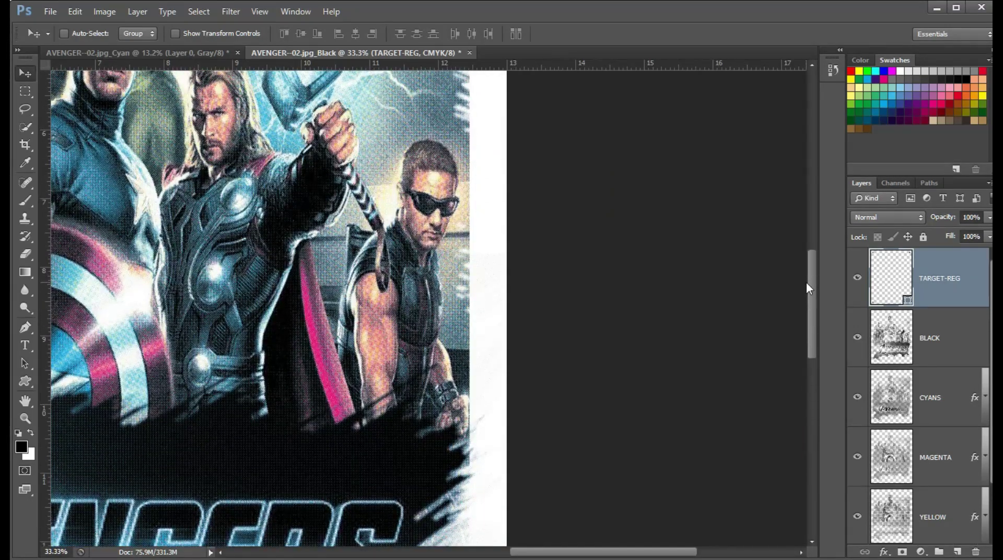
Pan across the group of heroes, then Fit on Screen to view the whole poster
key(h)
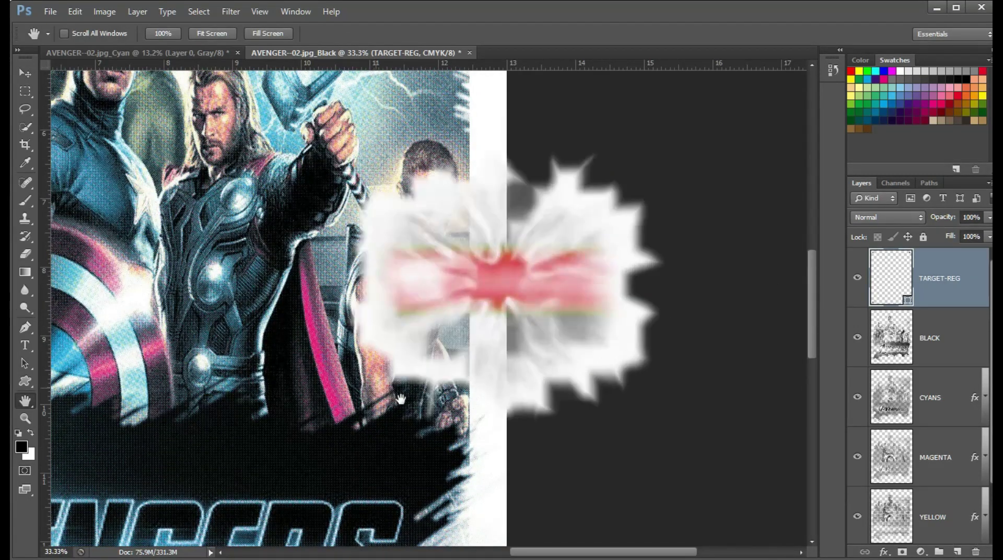
mouse_move(401, 398)
mouse_down()
mouse_move(661, 470)
mouse_move(726, 414)
mouse_up()
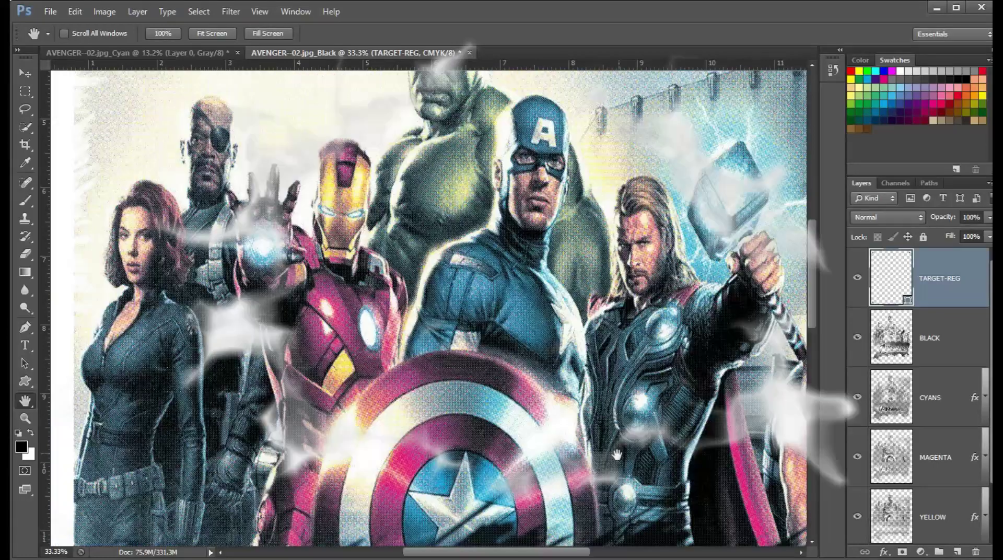
drag(613, 405, 511, 409)
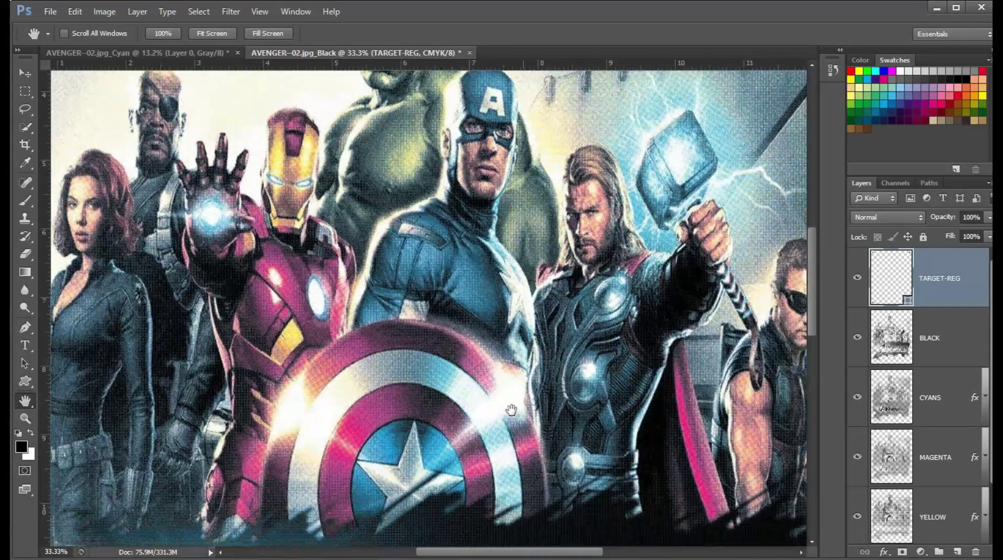
key(z)
right_click(512, 396)
click(525, 402)
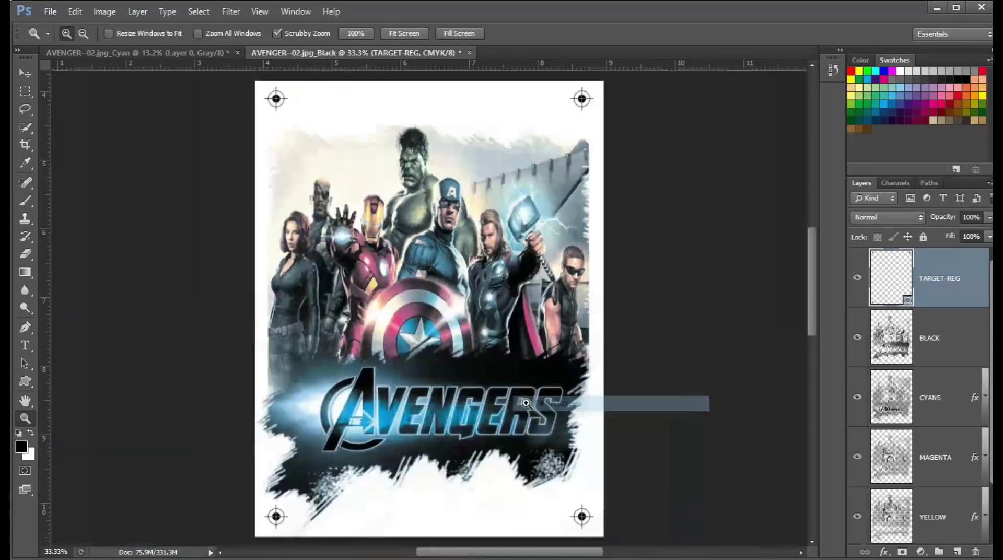